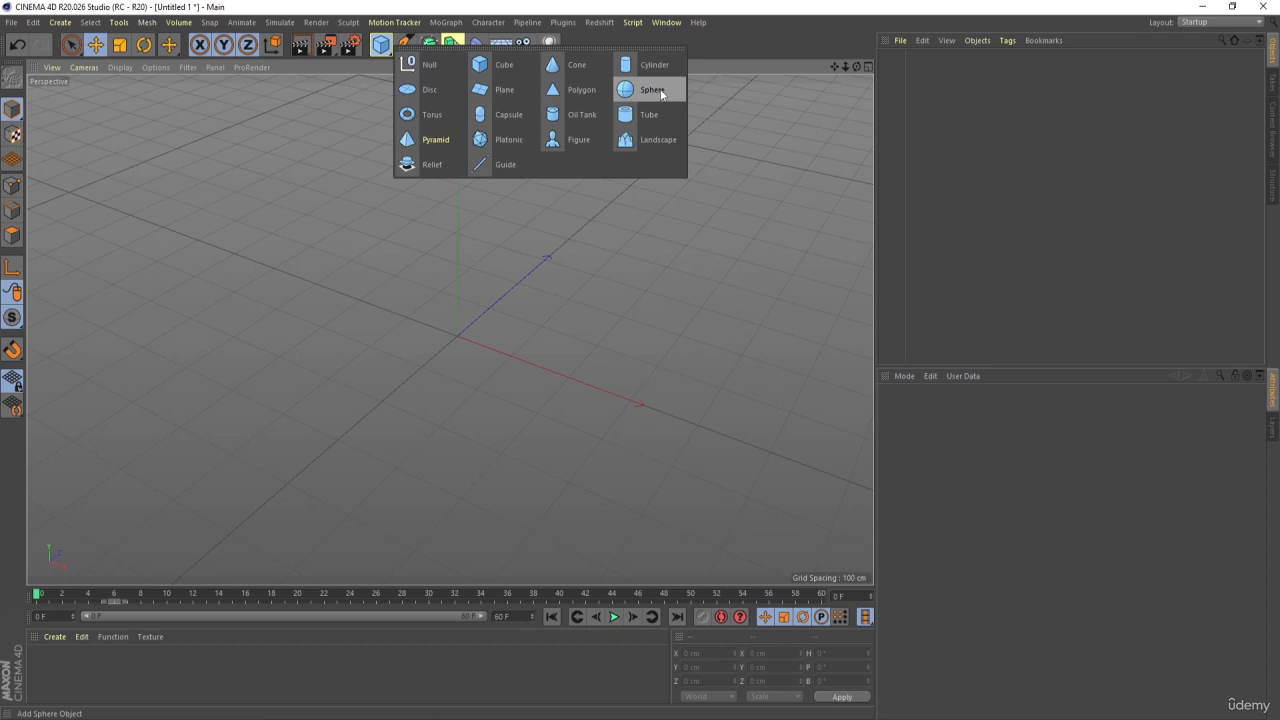
Add a sphere at the scene origin and switch the viewport display to Gouraud shading with lines
{"action": "left_click", "coordinate": [652, 90]}
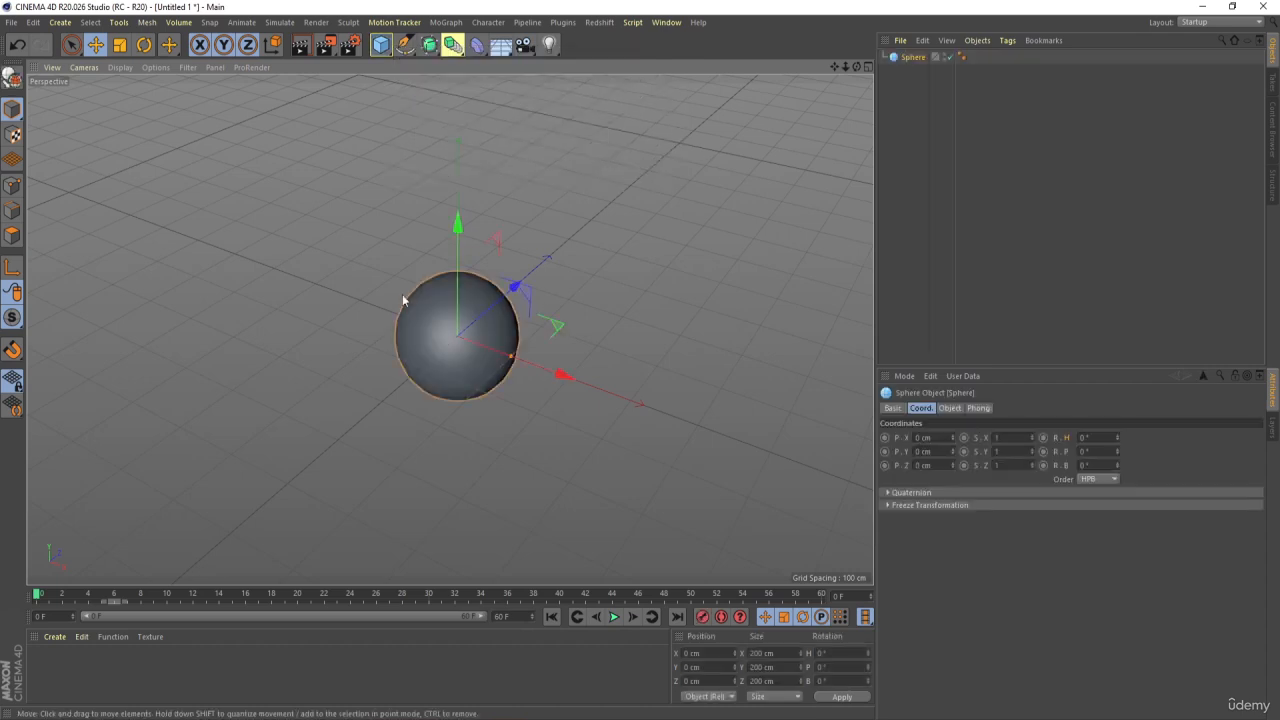
{"action": "key", "text": "n"}
{"action": "key", "text": "b"}
{"action": "scroll", "coordinate": [444, 327], "scroll_direction": "up", "scroll_amount": 4}
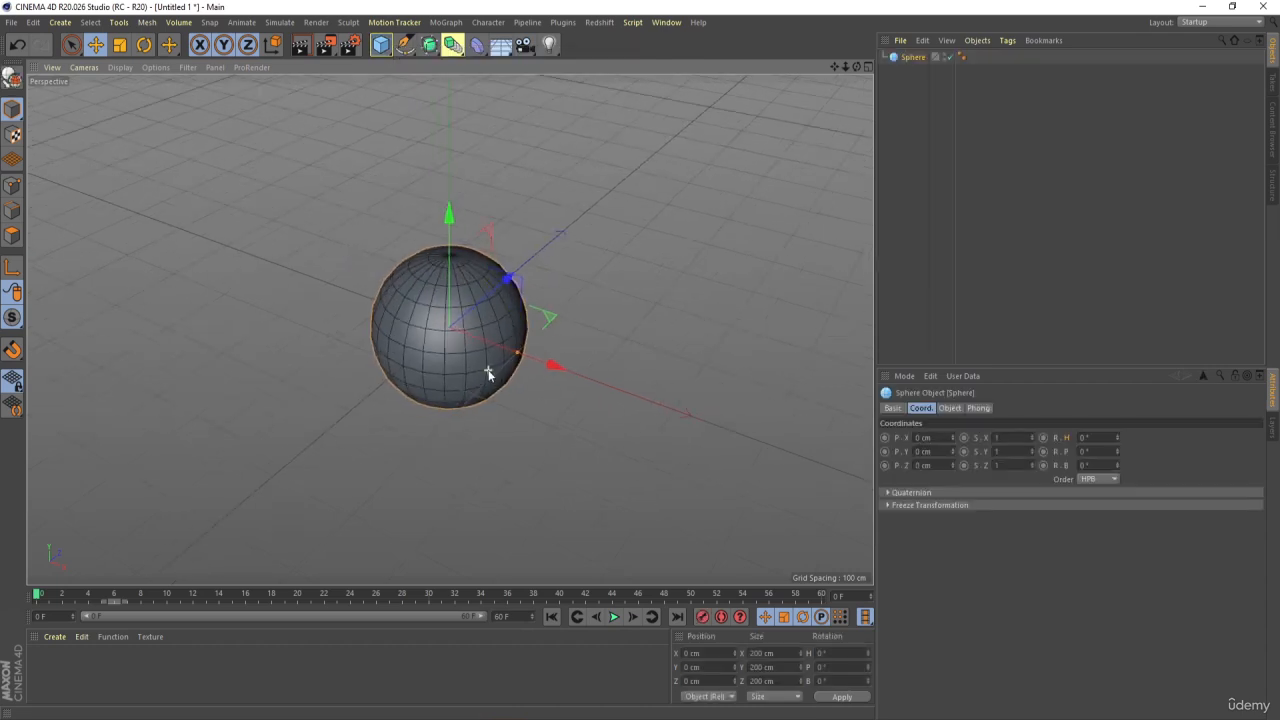
Set the sphere's segments to 26 and convert it into an editable polygon object
{"action": "left_click", "coordinate": [950, 408]}
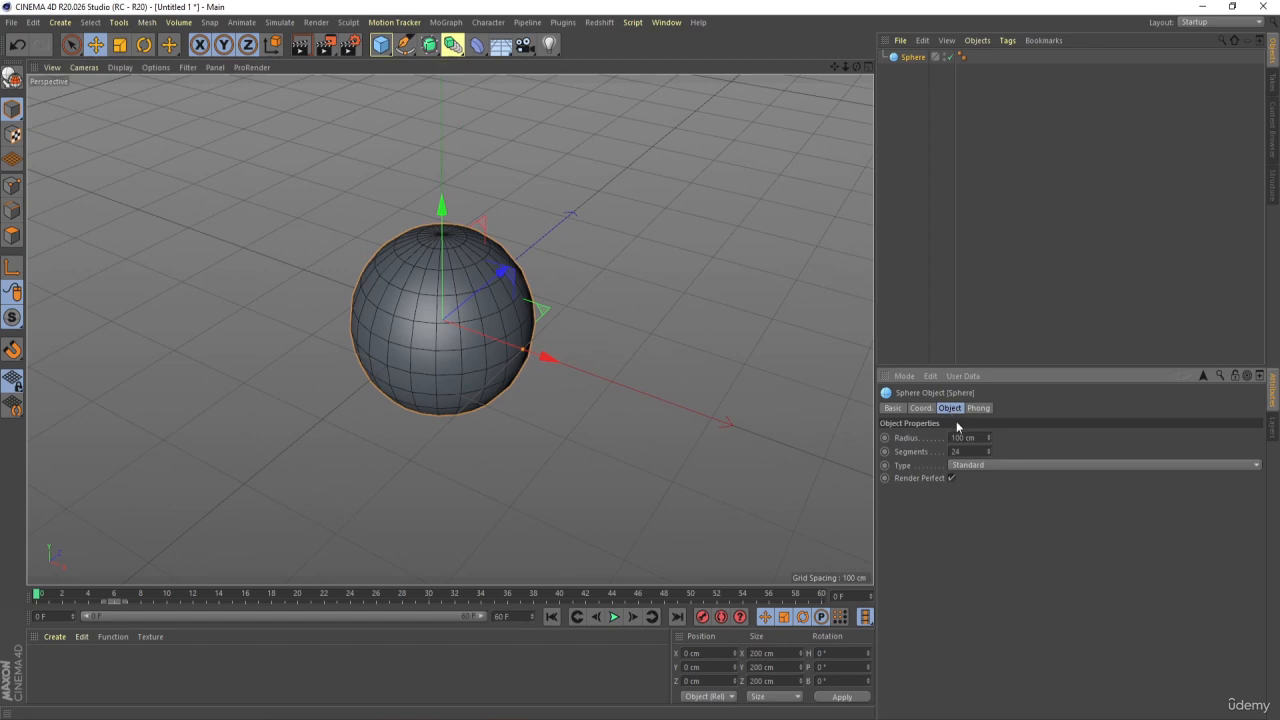
{"action": "left_click", "coordinate": [990, 449]}
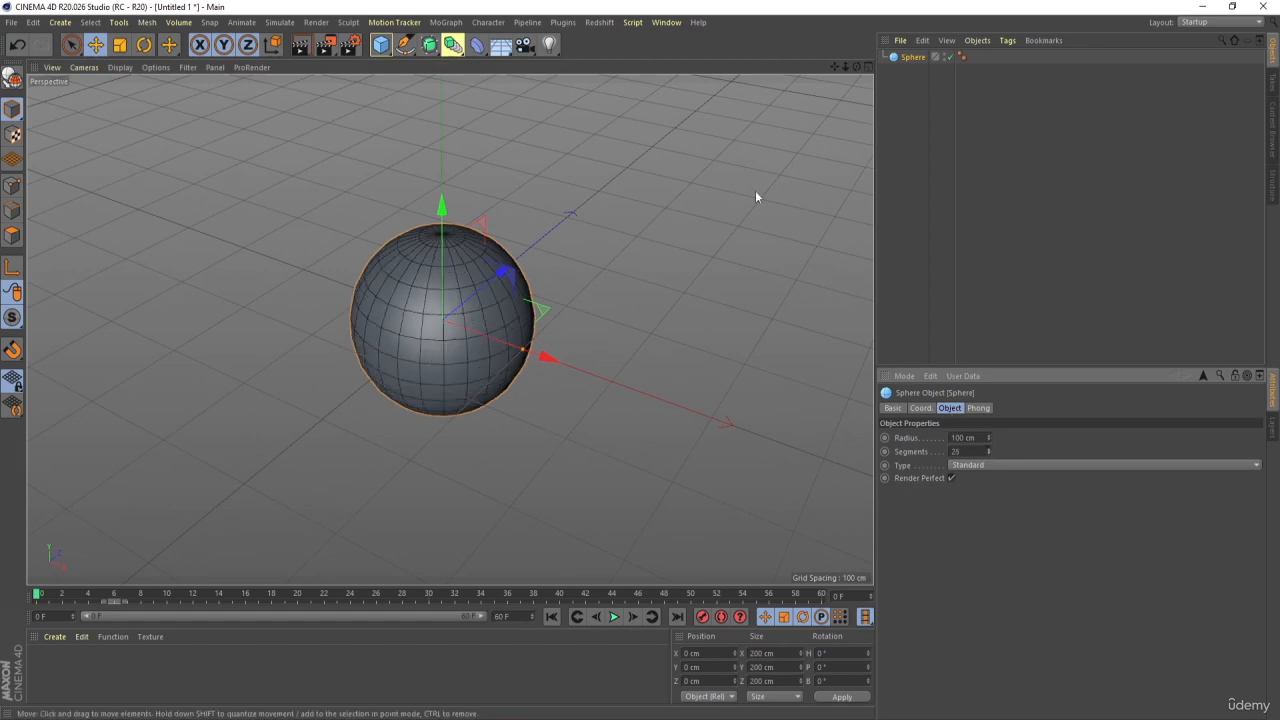
{"action": "key", "text": "c"}
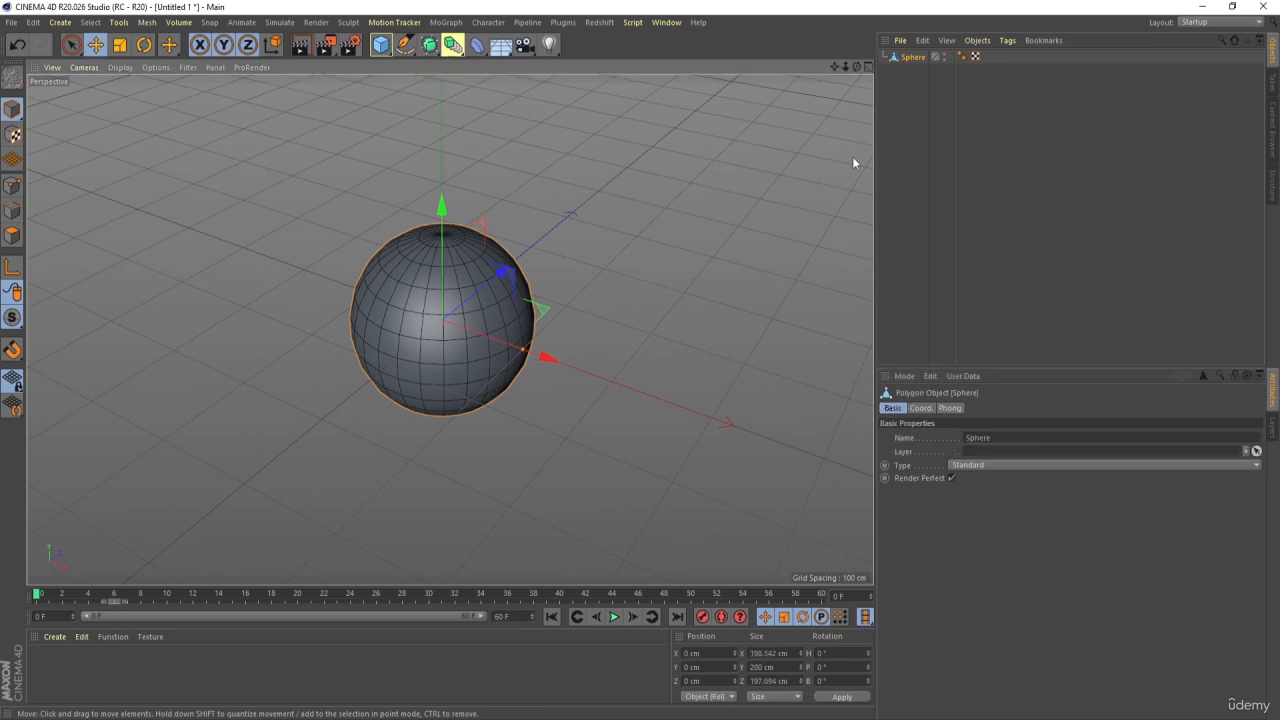
Create a new default white material and apply it to the whole sphere
{"action": "double_click", "coordinate": [95, 677]}
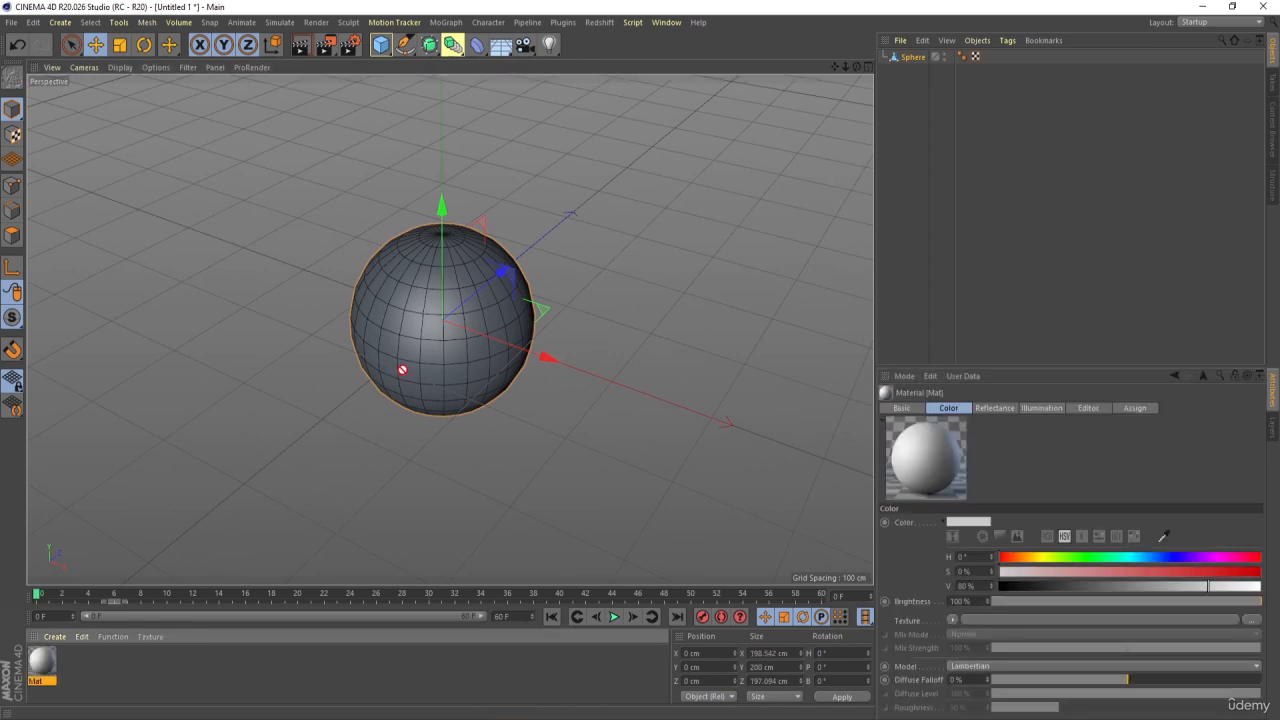
{"action": "left_click_drag", "start_coordinate": [402, 370], "coordinate": [421, 372]}
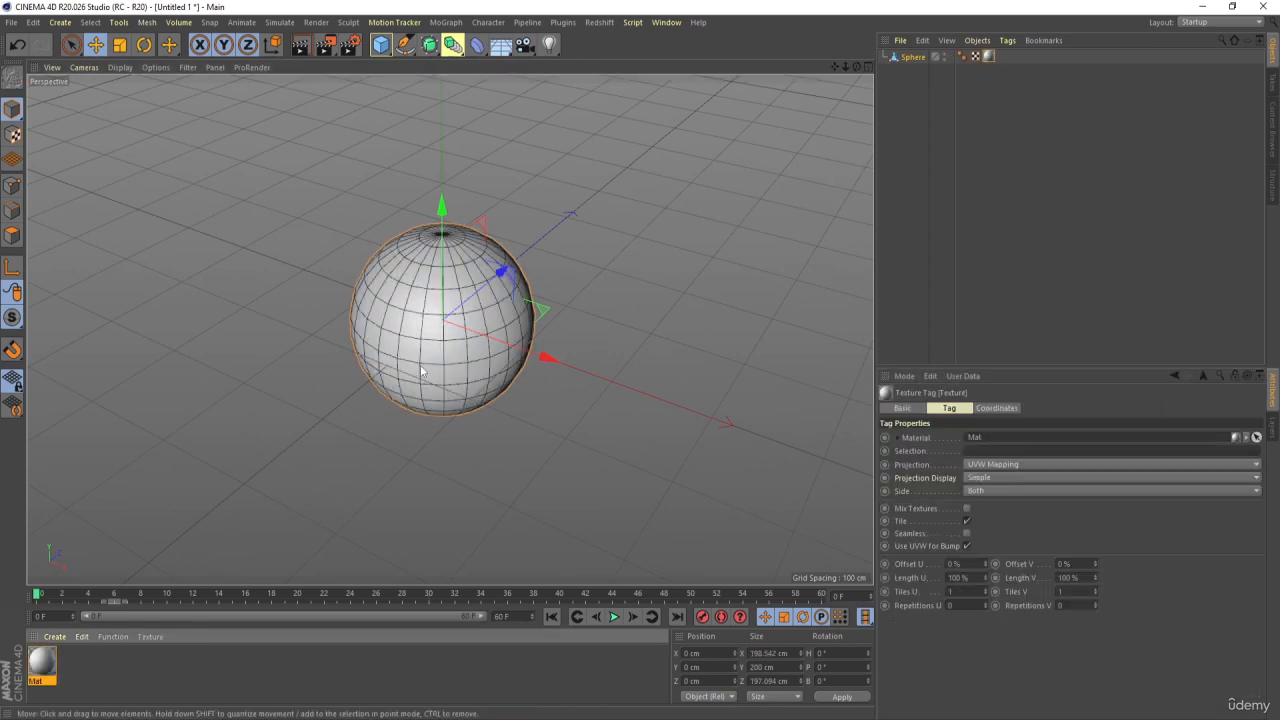
In polygon mode, use Loop Selection to select every other horizontal band of the sphere, including the top and bottom caps
{"action": "left_click", "coordinate": [13, 238]}
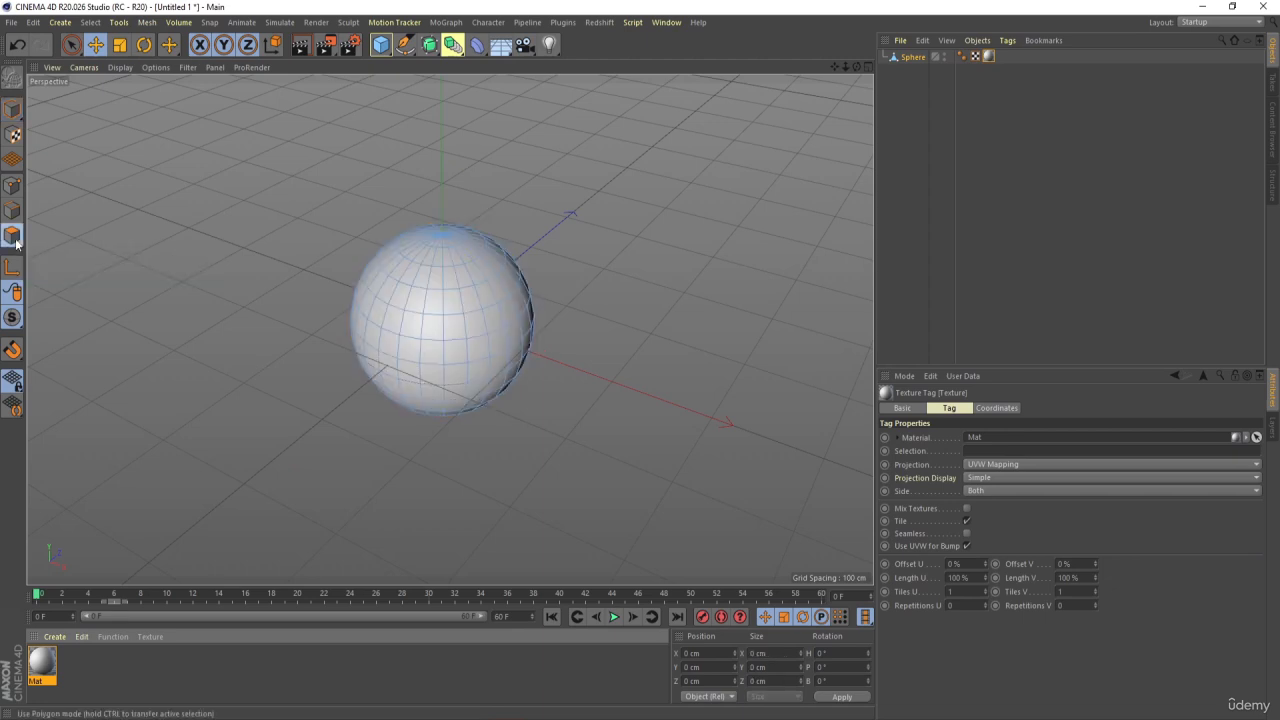
{"action": "right_click", "coordinate": [466, 327]}
{"action": "left_click", "coordinate": [485, 368]}
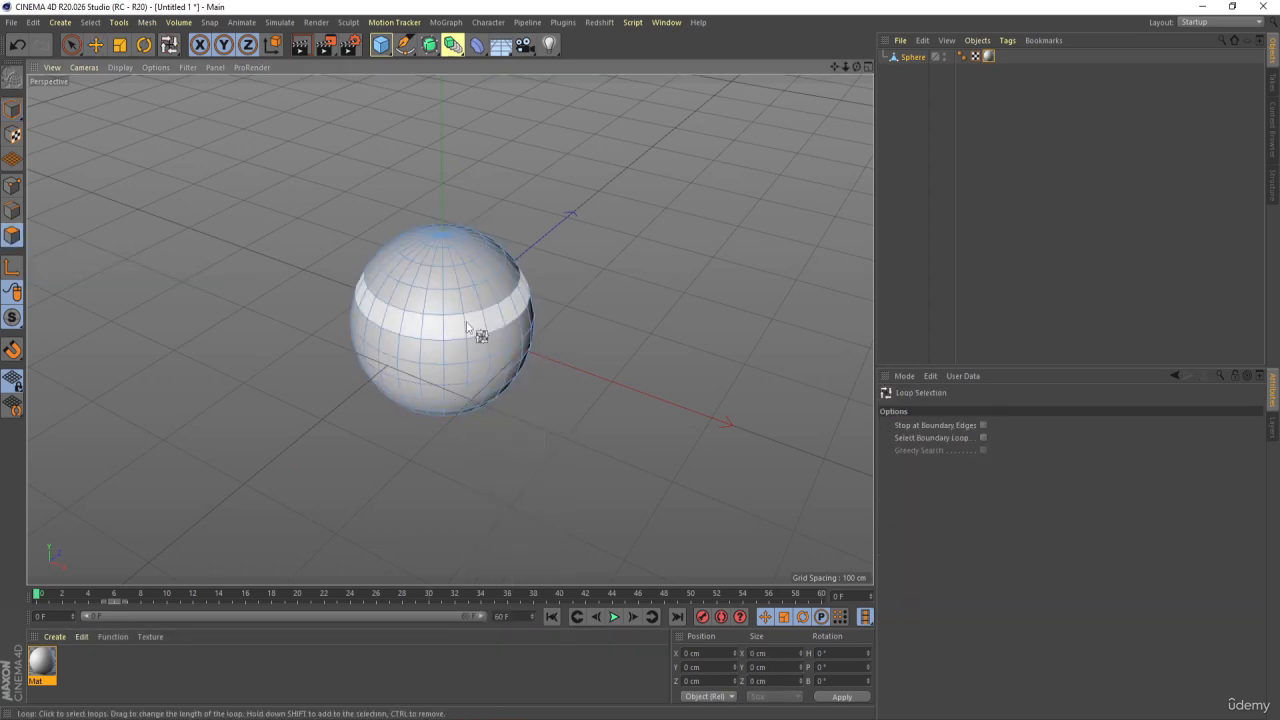
{"action": "left_click", "coordinate": [442, 244]}
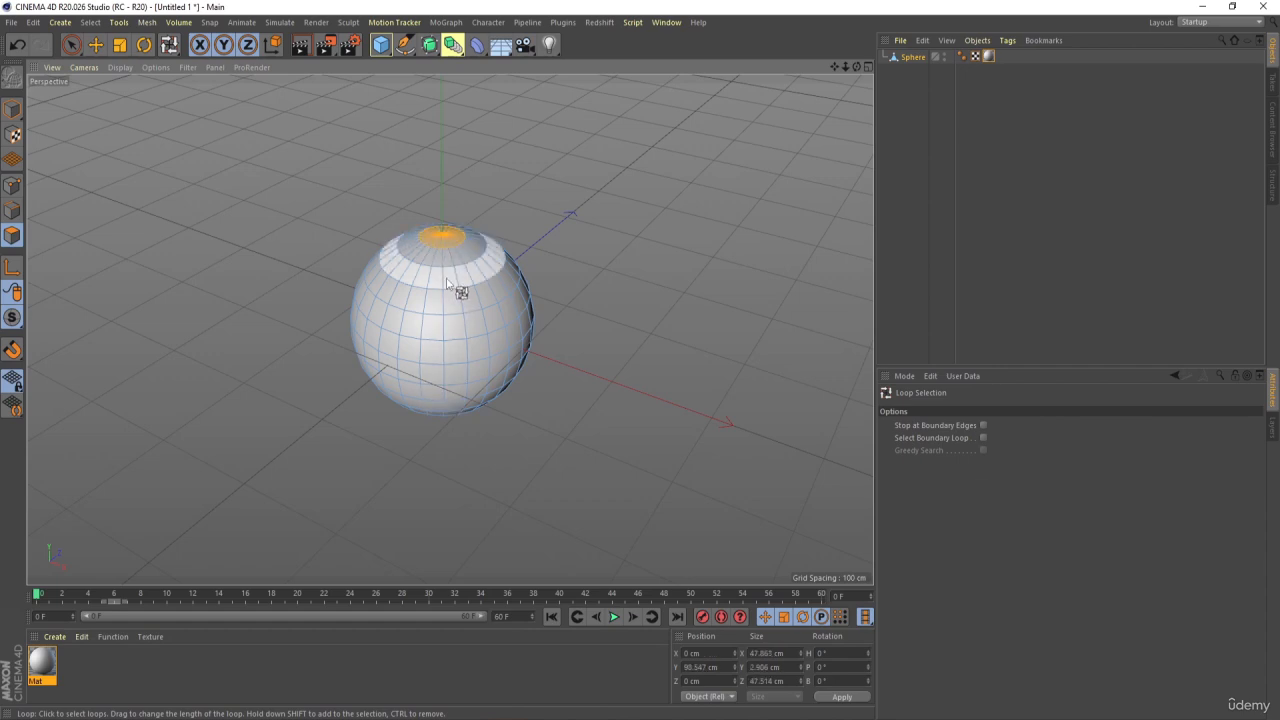
{"action": "left_click", "coordinate": [447, 283], "text": "shift"}
{"action": "left_click", "coordinate": [455, 326], "text": "shift"}
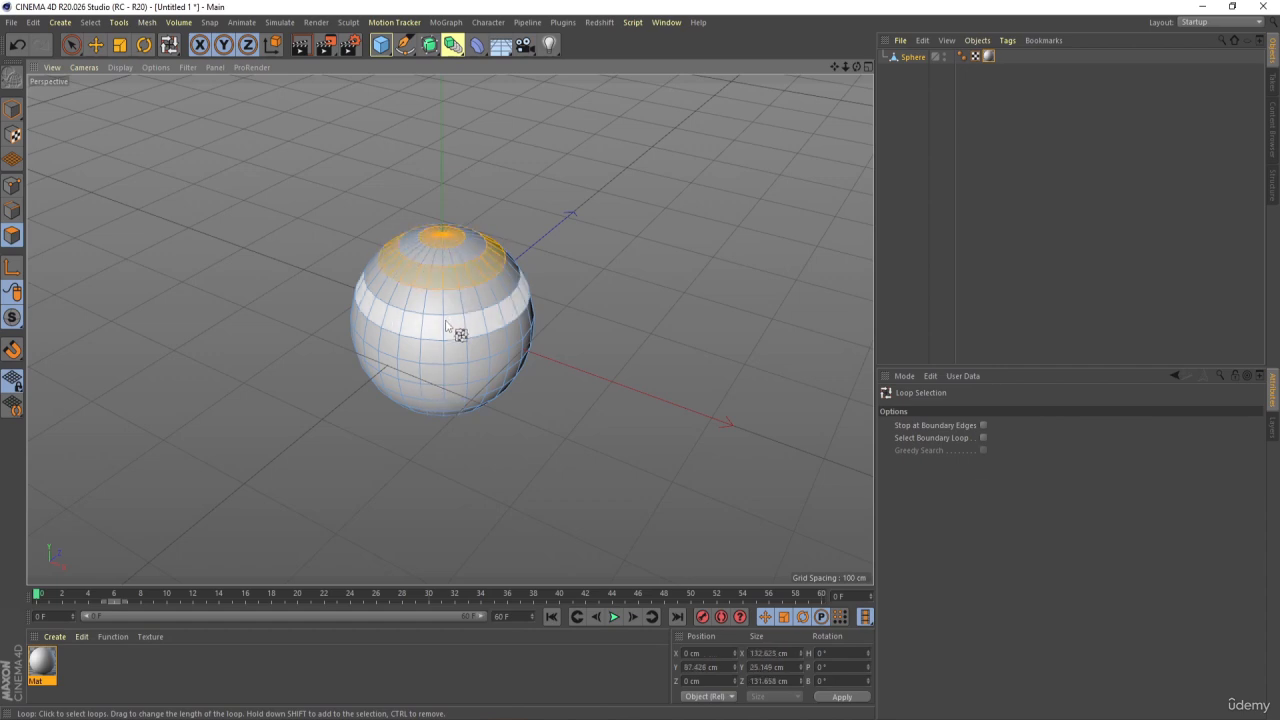
{"action": "left_click", "coordinate": [447, 378], "text": "shift"}
{"action": "left_click_drag", "start_coordinate": [474, 460], "coordinate": [475, 338], "text": "alt"}
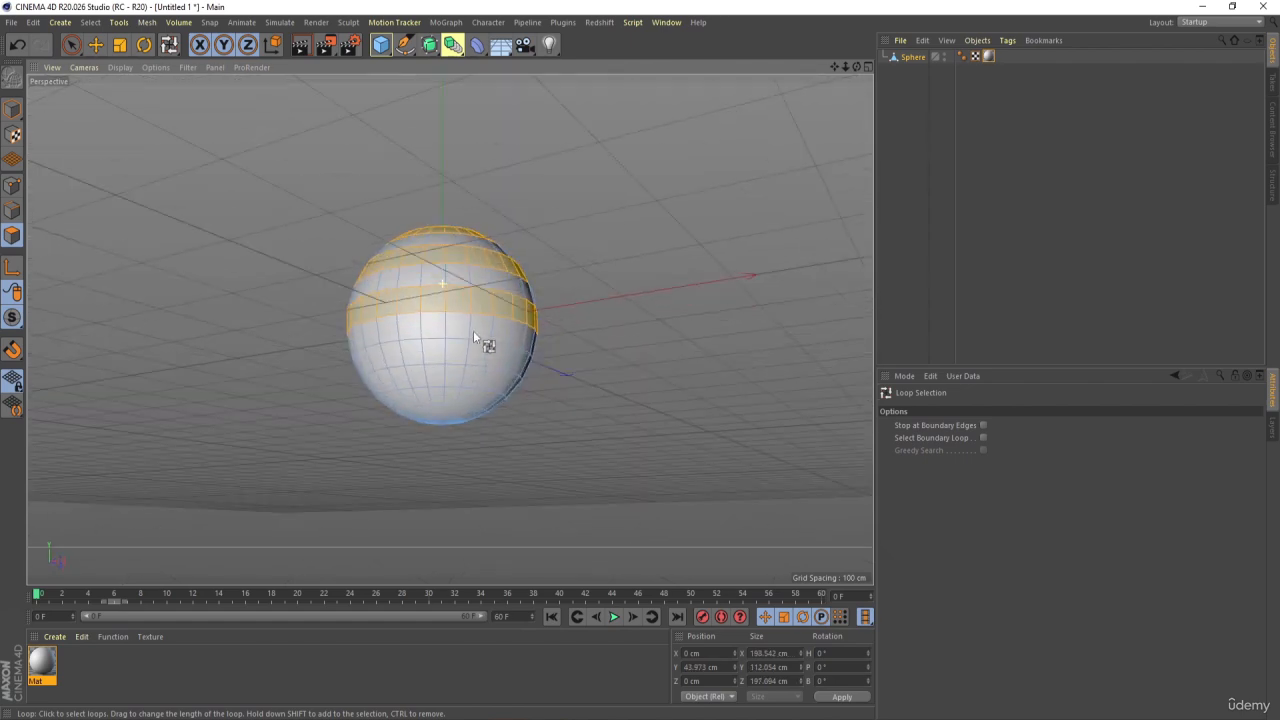
{"action": "left_click", "coordinate": [446, 351], "text": "shift"}
{"action": "left_click", "coordinate": [451, 399], "text": "shift"}
{"action": "left_click_drag", "start_coordinate": [462, 478], "coordinate": [463, 433], "text": "alt"}
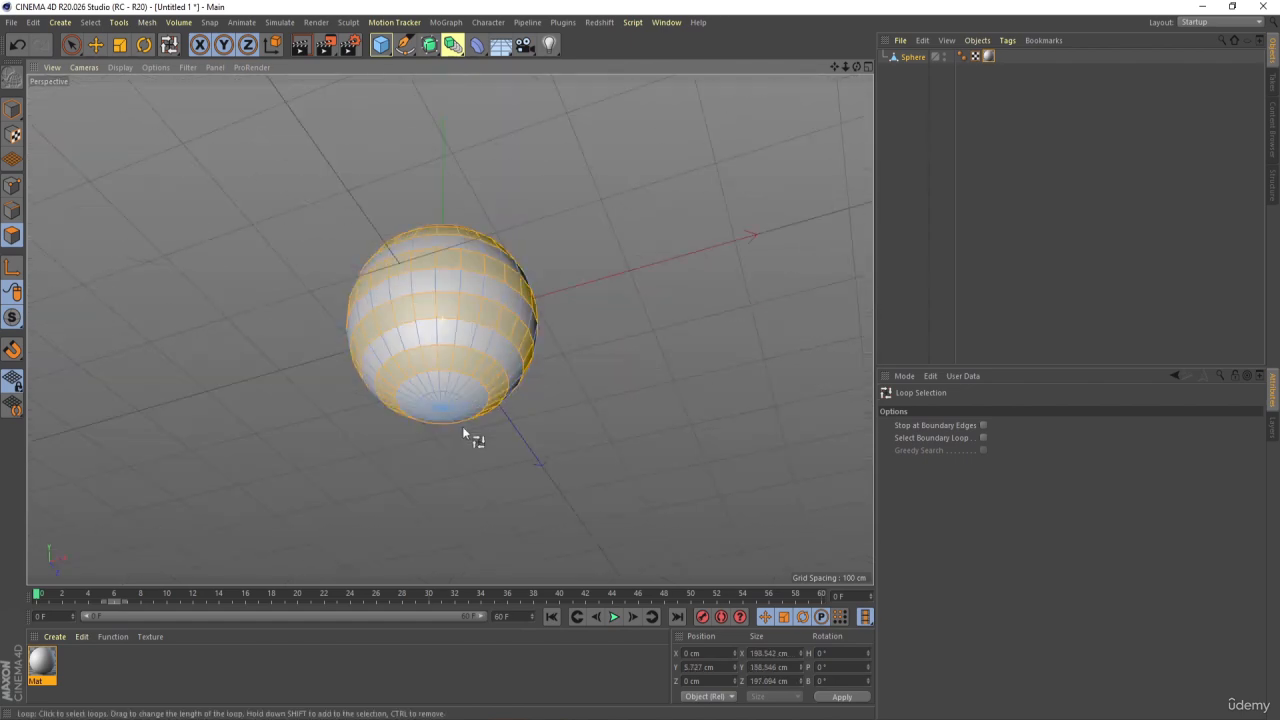
{"action": "left_click", "coordinate": [441, 400], "text": "shift"}
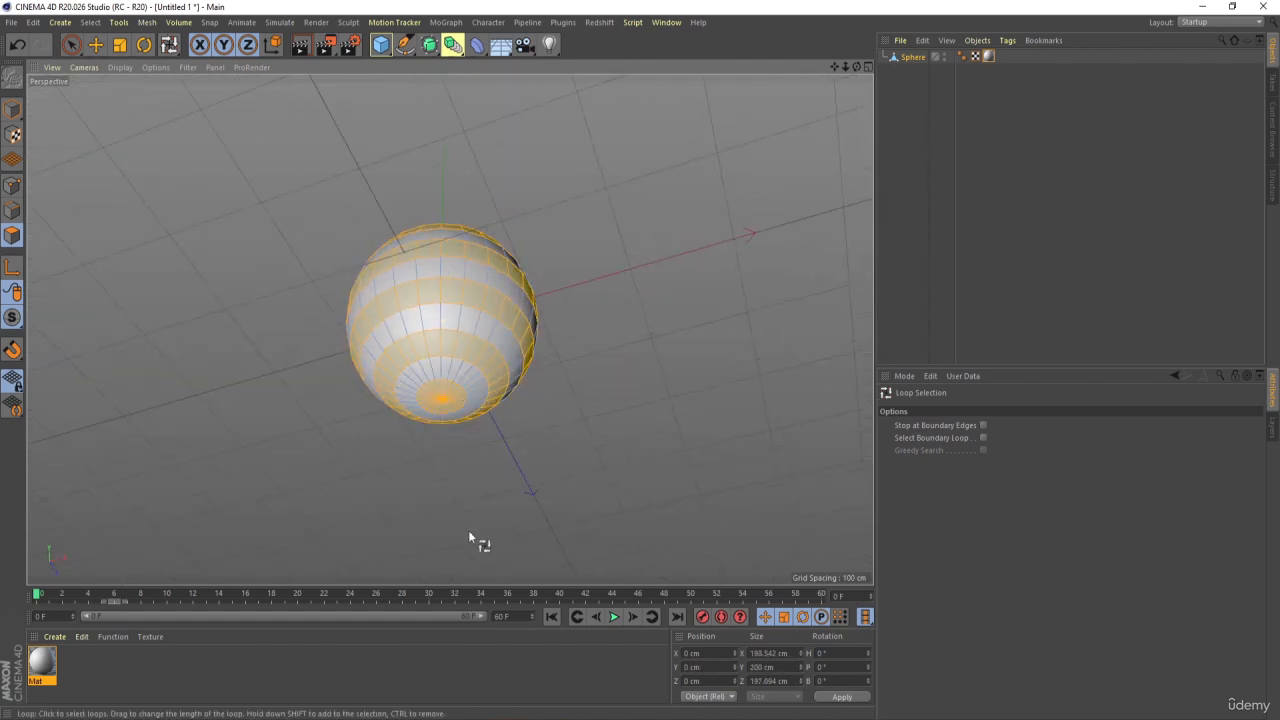
Create a second material coloured red with 100% saturation and apply it to the selected polygon bands
{"action": "double_click", "coordinate": [136, 676]}
{"action": "double_click", "coordinate": [42, 666]}
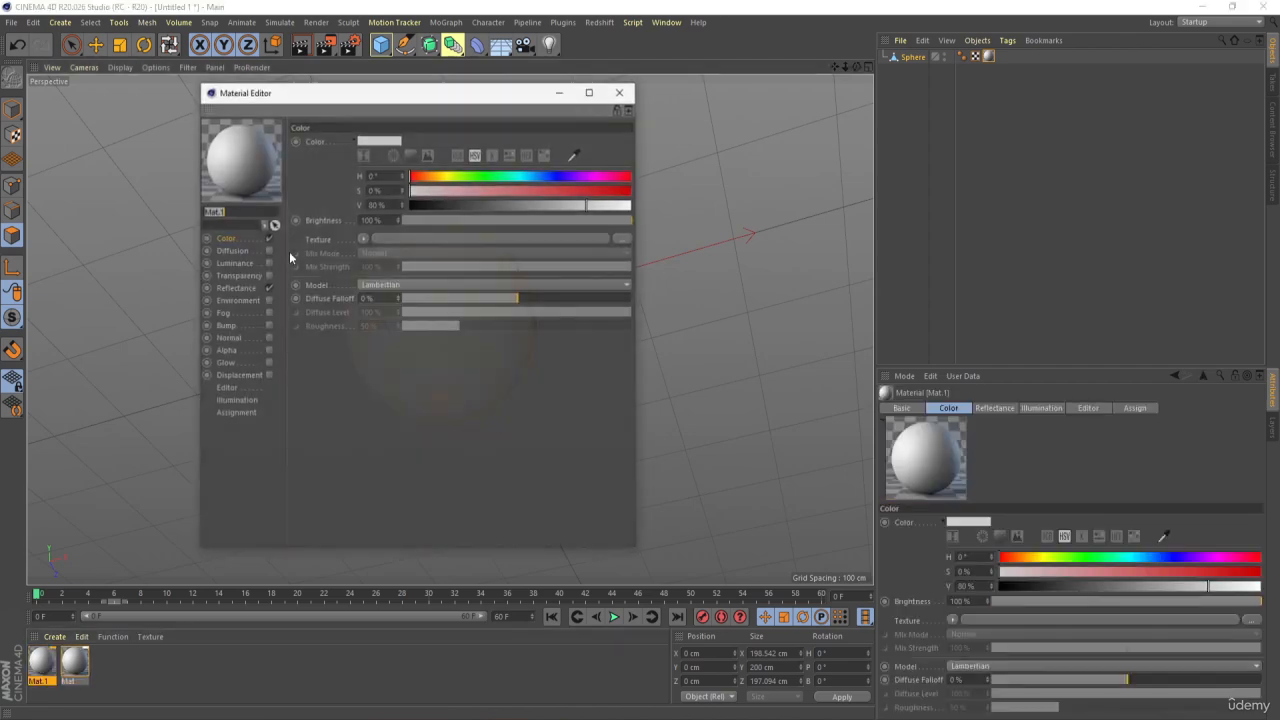
{"action": "left_click", "coordinate": [457, 155]}
{"action": "left_click_drag", "start_coordinate": [587, 190], "coordinate": [382, 206]}
{"action": "left_click", "coordinate": [620, 91]}
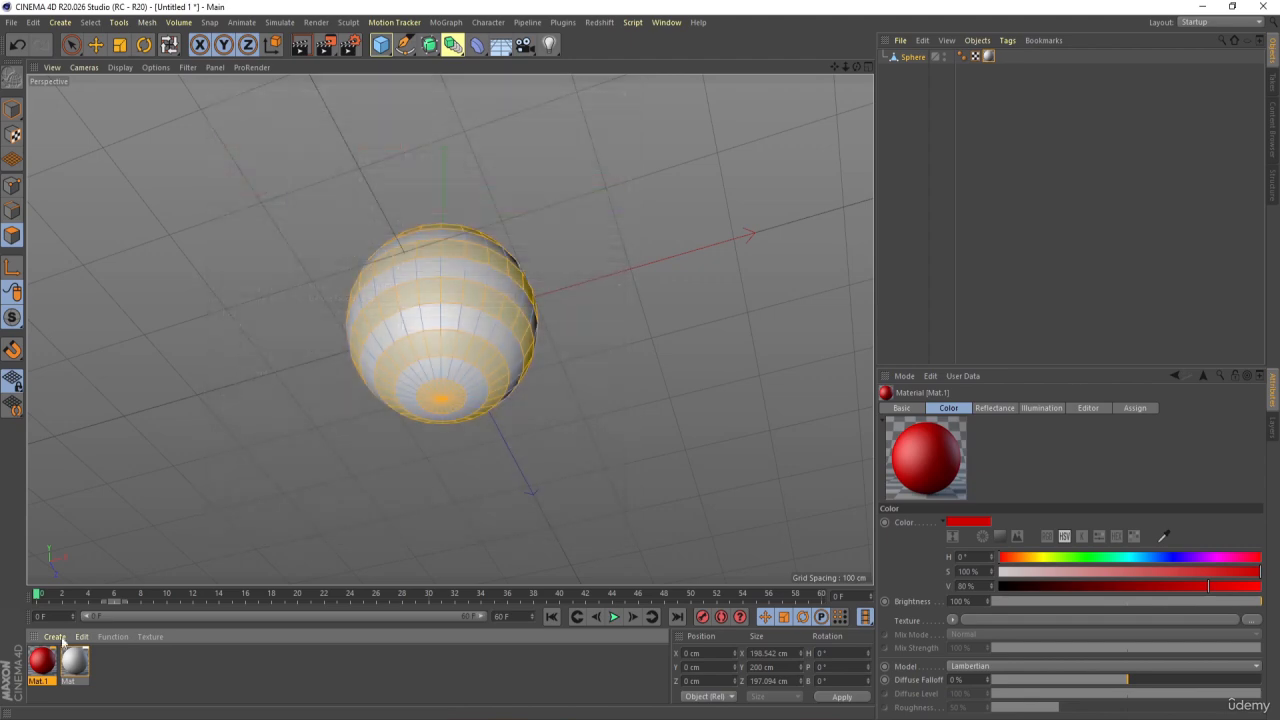
{"action": "left_click_drag", "start_coordinate": [408, 316], "coordinate": [410, 318]}
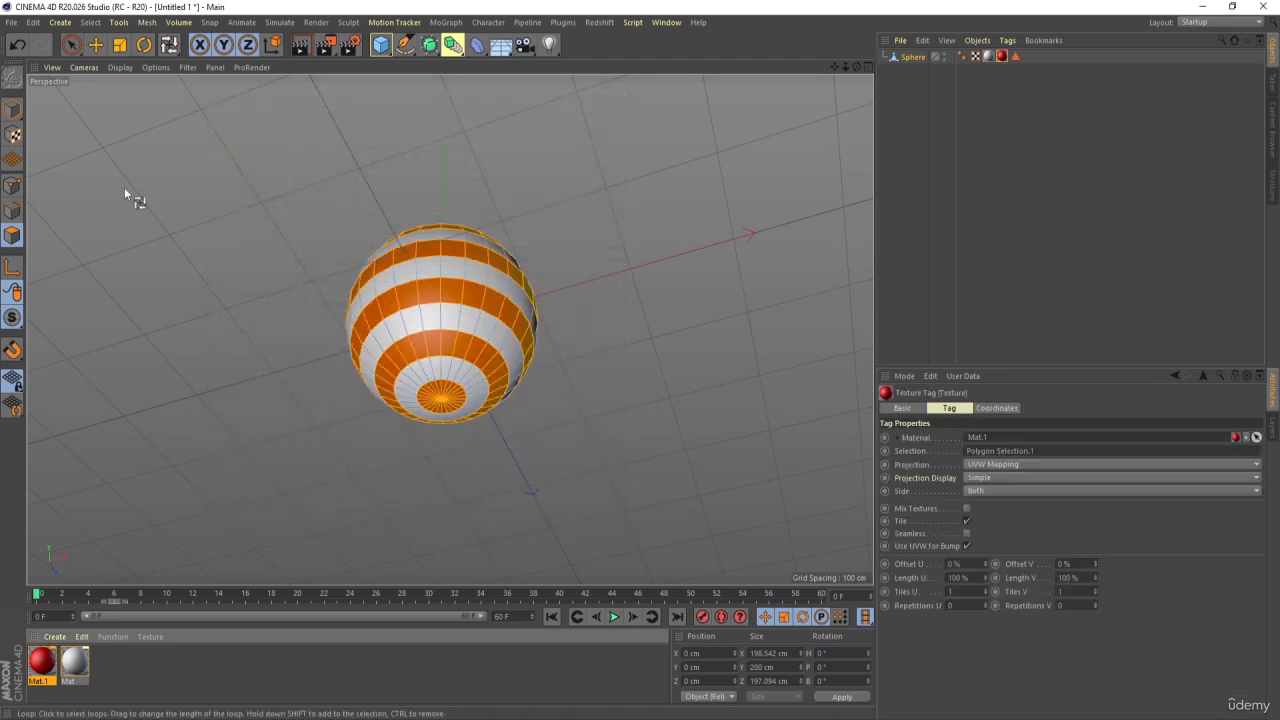
Return to model mode, deselect the striped sphere and add a plane to the scene
{"action": "left_click_drag", "start_coordinate": [590, 316], "coordinate": [712, 314], "text": "alt"}
{"action": "scroll", "coordinate": [590, 342], "scroll_direction": "down", "scroll_amount": 10}
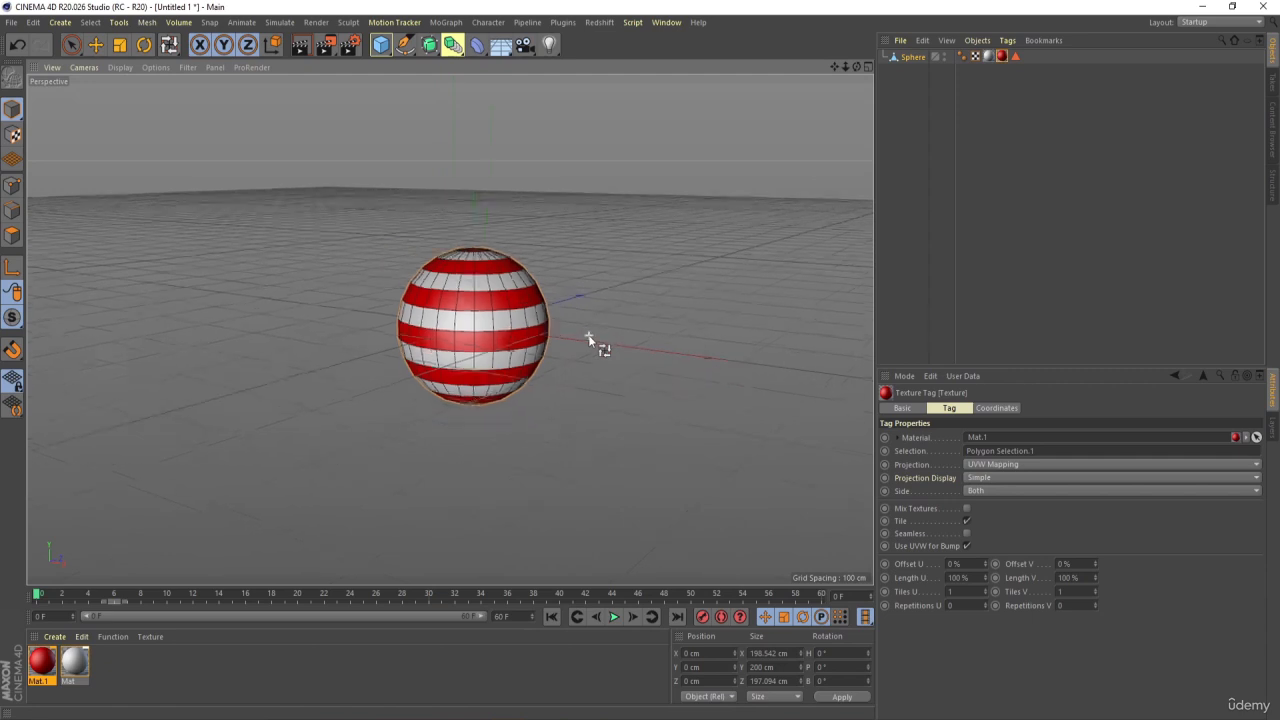
{"action": "middle_click_drag", "start_coordinate": [533, 171], "coordinate": [451, 172], "text": "alt"}
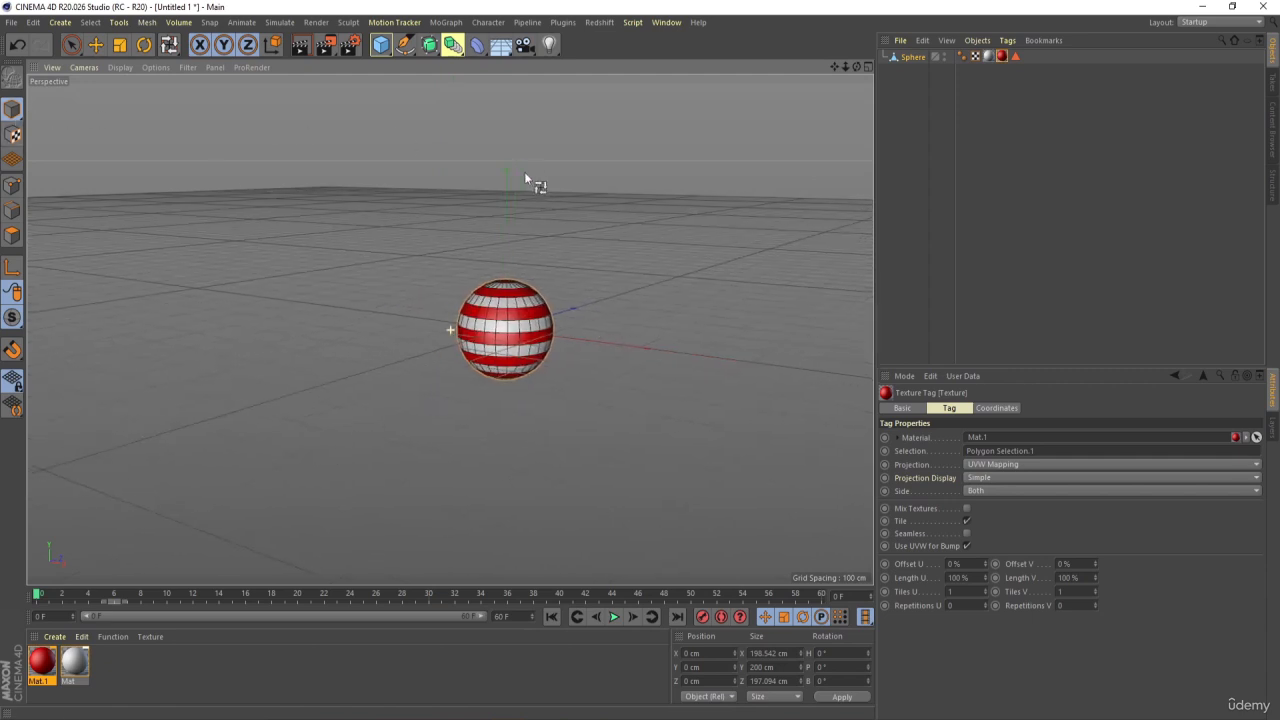
{"action": "left_click", "coordinate": [948, 121]}
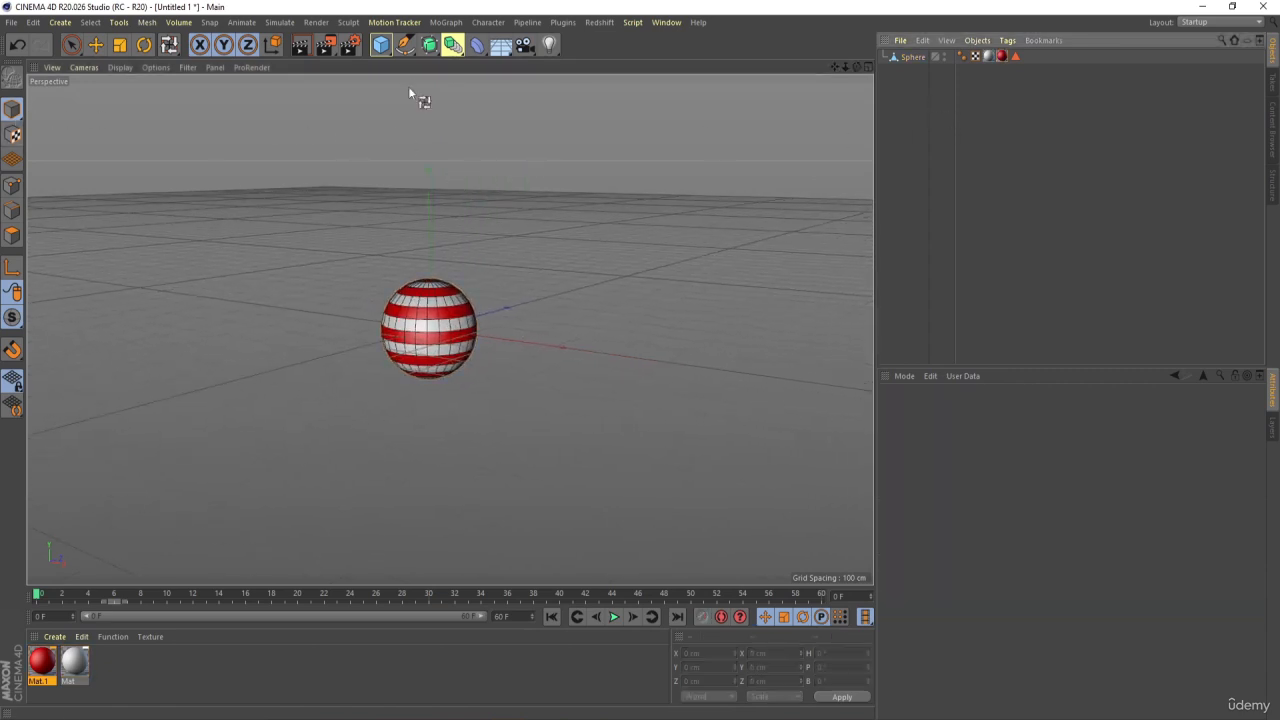
{"action": "left_click", "coordinate": [381, 46]}
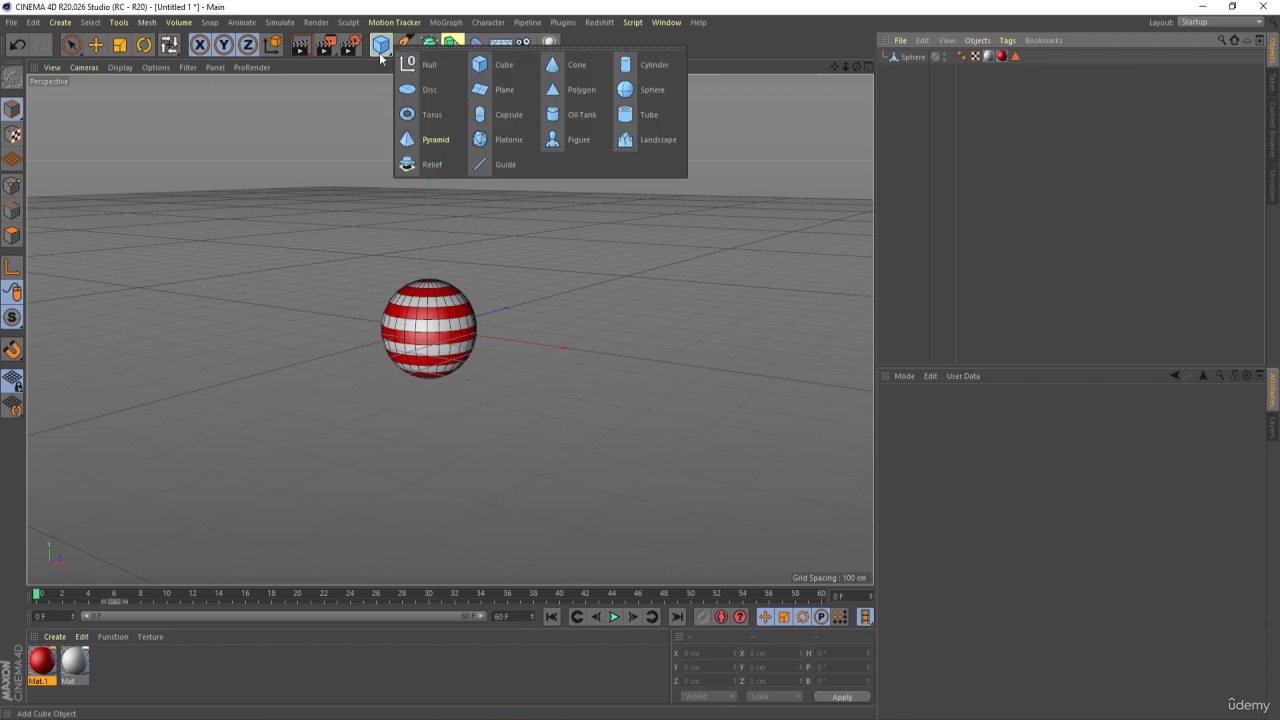
{"action": "left_click", "coordinate": [479, 91]}
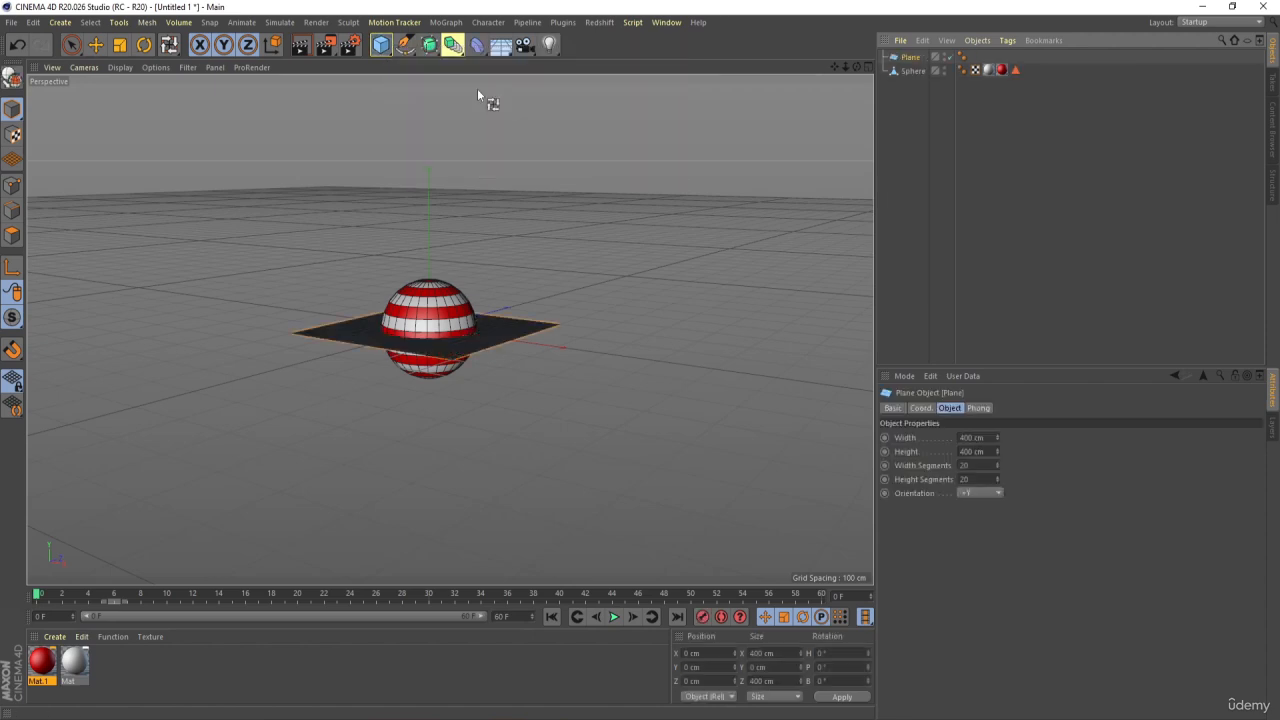
In the front view, lower the plane to the sphere's bottom at a Y position of about -99 cm
{"action": "middle_click", "coordinate": [480, 316]}
{"action": "middle_click", "coordinate": [592, 426]}
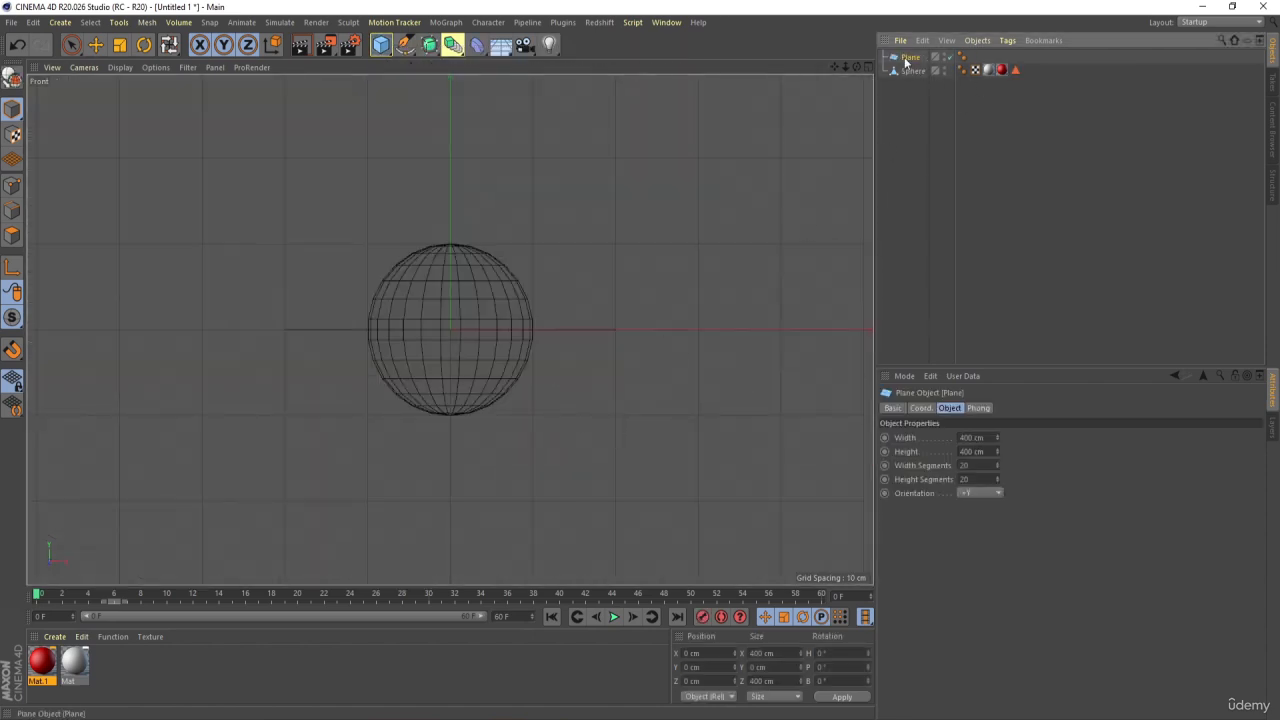
{"action": "left_click", "coordinate": [71, 44]}
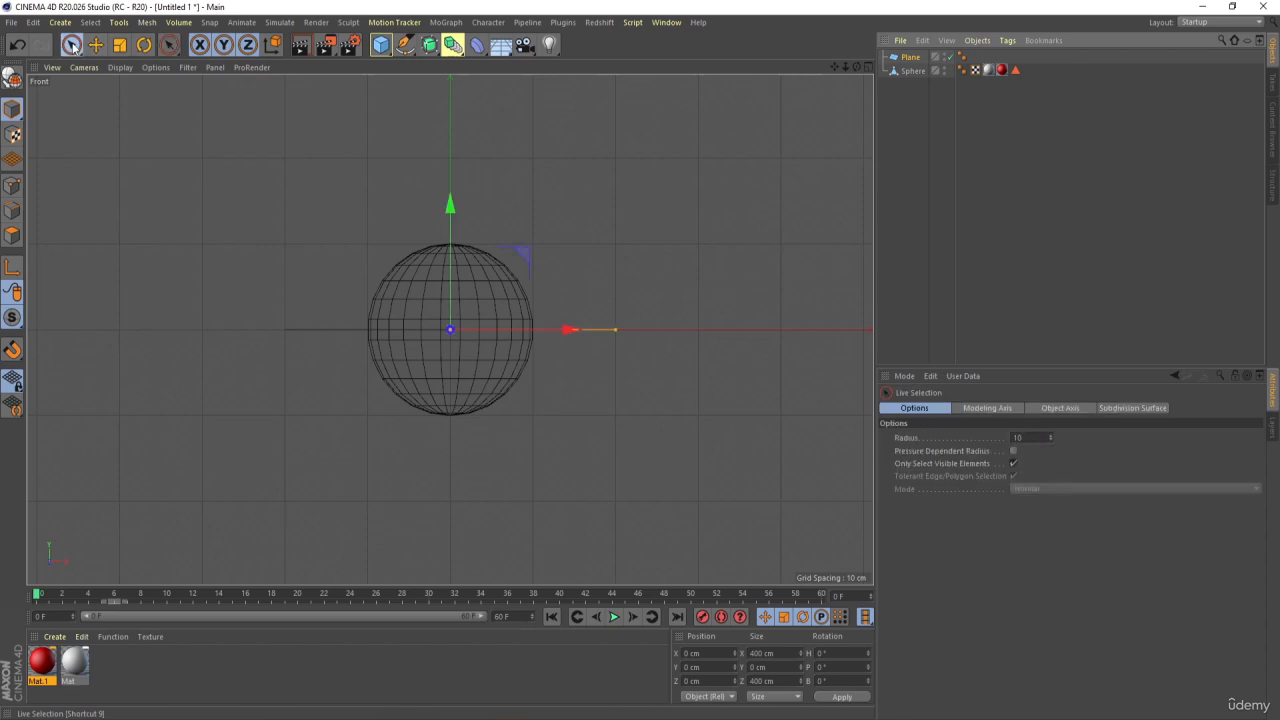
{"action": "left_click_drag", "start_coordinate": [452, 205], "coordinate": [463, 287]}
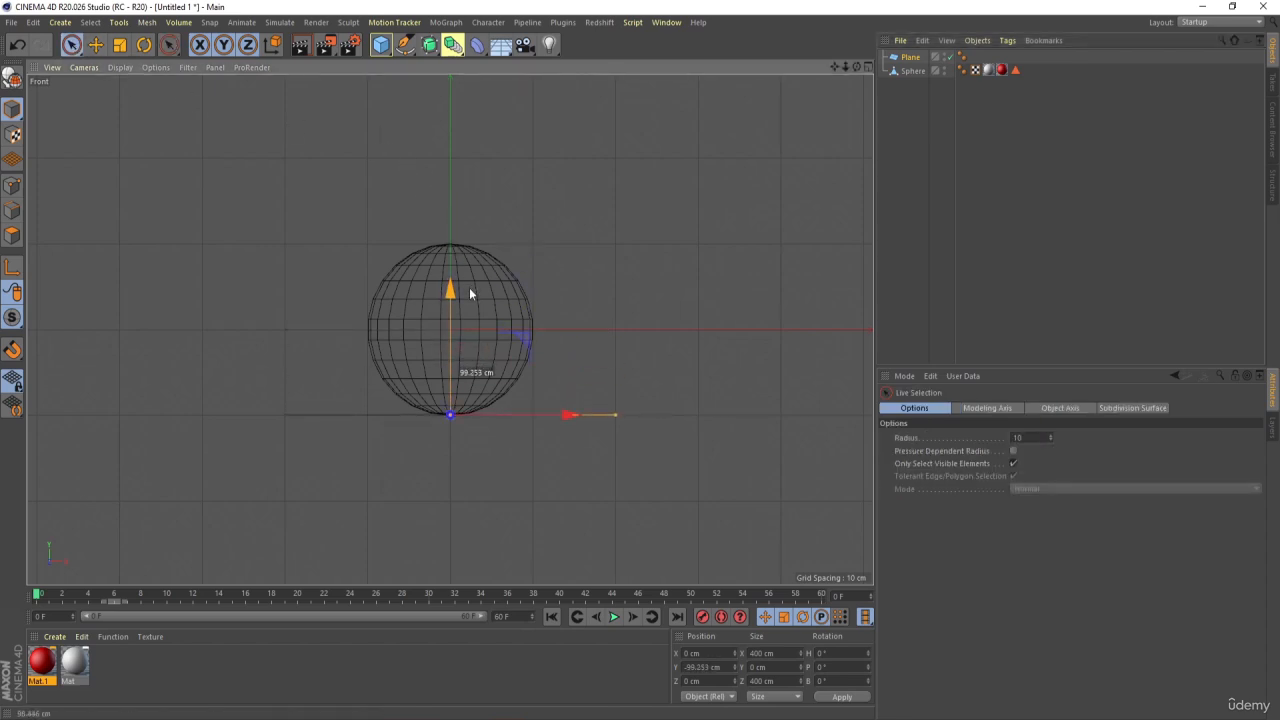
Enlarge the plane to about 2850 cm along X and about 4280 cm along Z
{"action": "scroll", "coordinate": [618, 410], "scroll_direction": "down", "scroll_amount": 1}
{"action": "scroll", "coordinate": [620, 410], "scroll_direction": "down", "scroll_amount": 2}
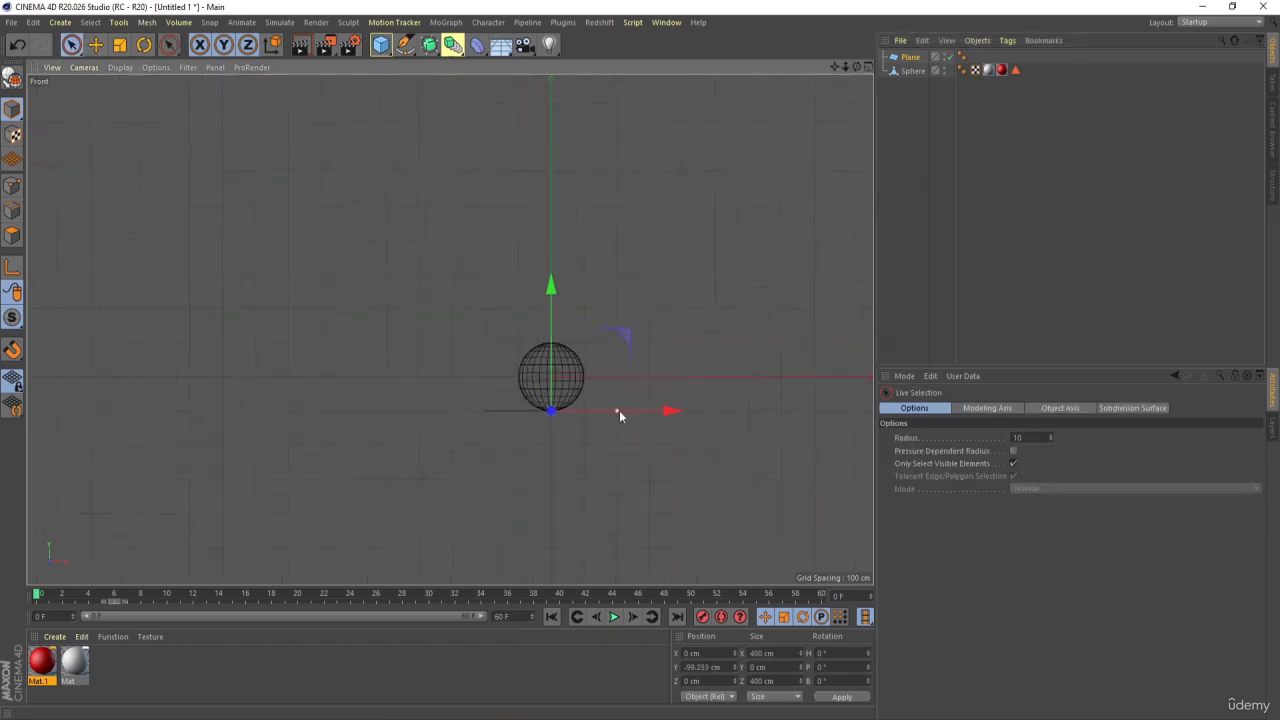
{"action": "left_click_drag", "start_coordinate": [618, 411], "coordinate": [767, 390]}
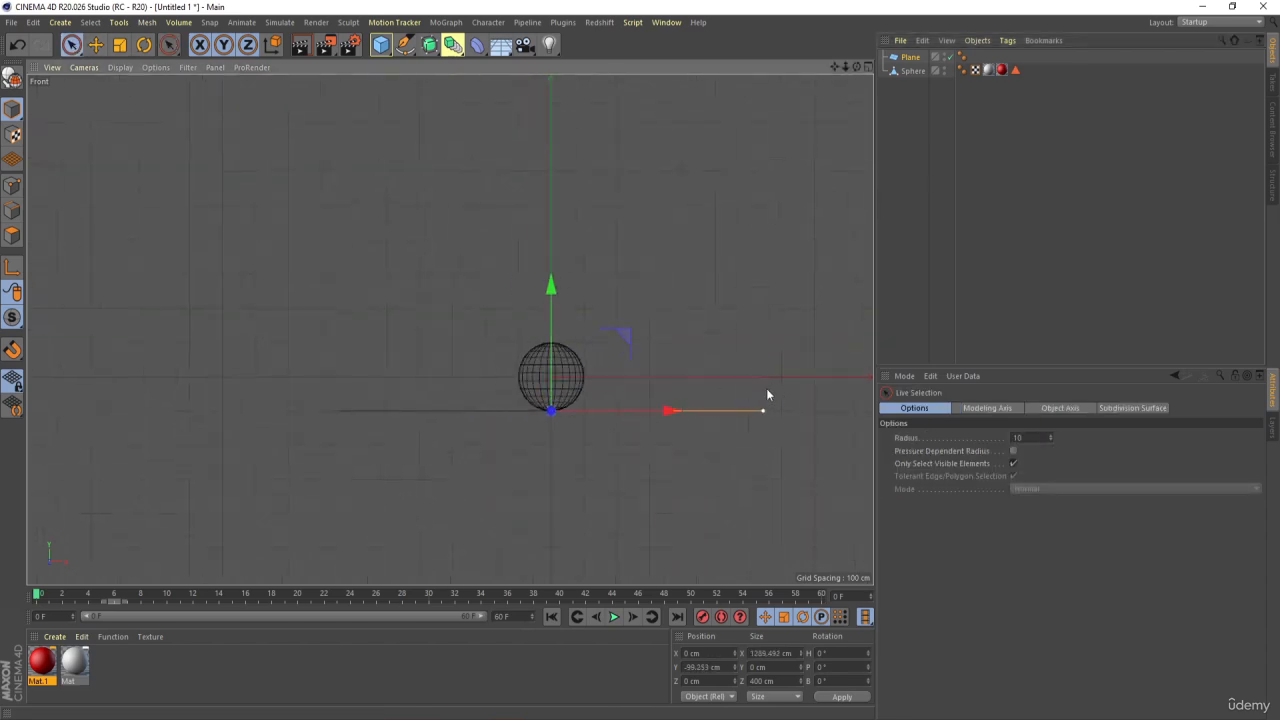
{"action": "middle_click", "coordinate": [549, 400]}
{"action": "middle_click", "coordinate": [620, 222]}
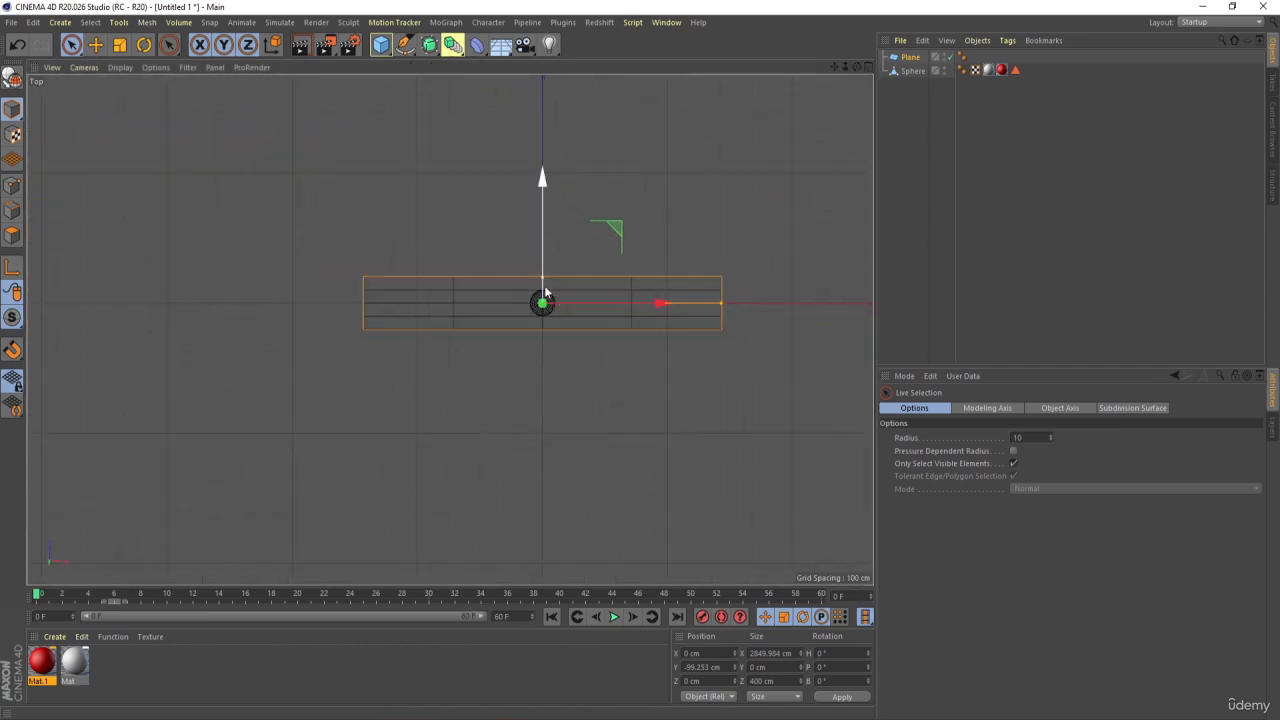
{"action": "left_click_drag", "start_coordinate": [538, 272], "coordinate": [580, 35]}
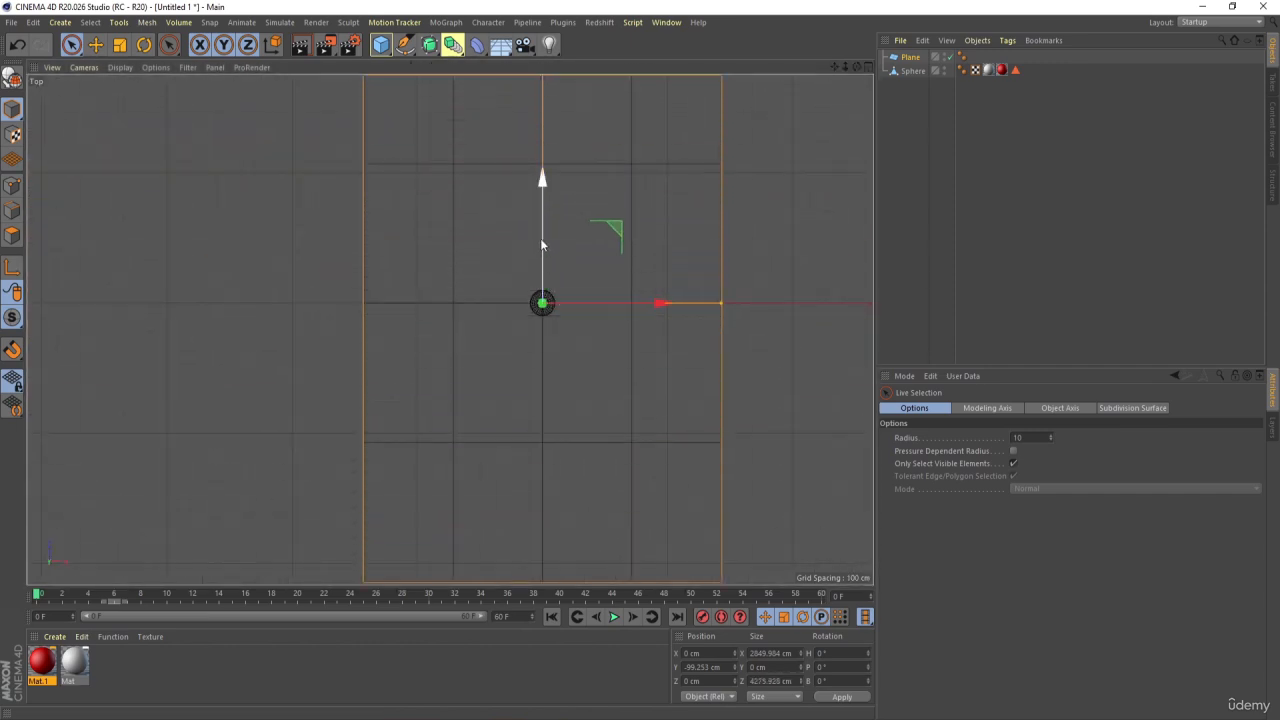
In the perspective view, add the sphere to the plane's selection and move both up about 142 cm
{"action": "scroll", "coordinate": [550, 262], "scroll_direction": "down", "scroll_amount": 5}
{"action": "middle_click", "coordinate": [474, 343]}
{"action": "middle_click", "coordinate": [251, 263]}
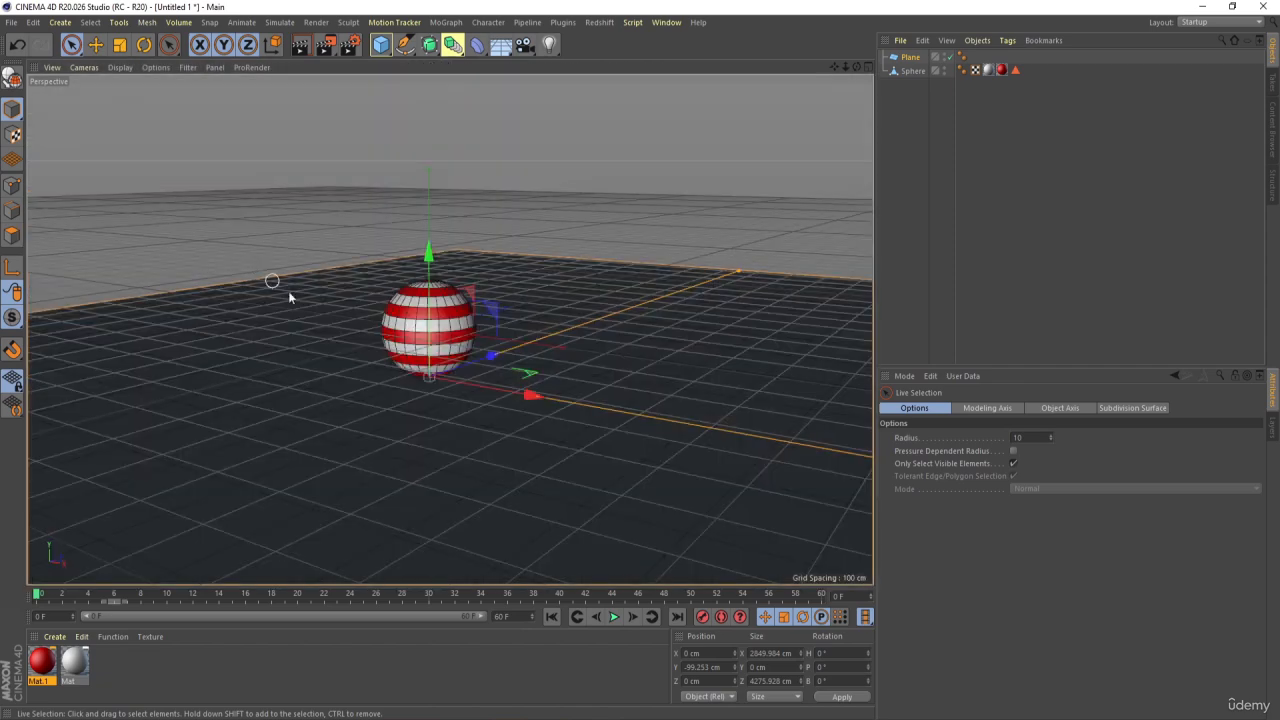
{"action": "scroll", "coordinate": [350, 344], "scroll_direction": "down", "scroll_amount": 2}
{"action": "scroll", "coordinate": [350, 344], "scroll_direction": "down", "scroll_amount": 2}
{"action": "left_click", "coordinate": [385, 328], "text": "shift"}
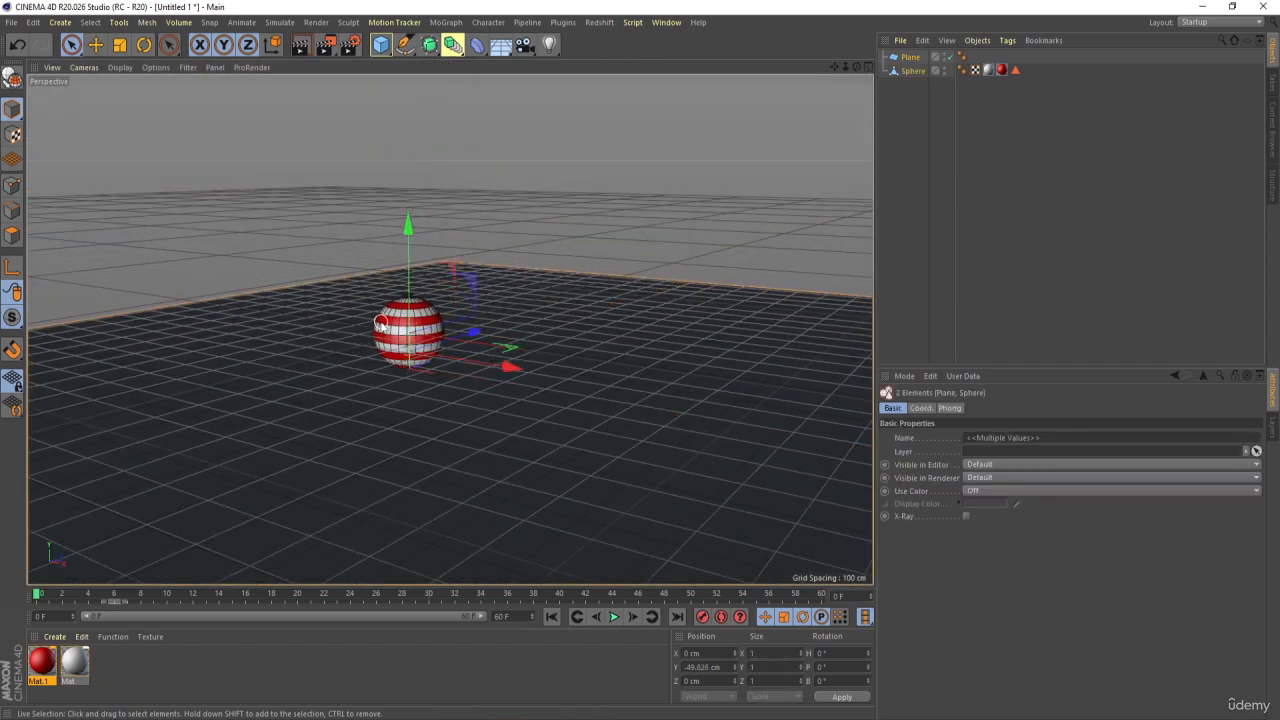
{"action": "left_click_drag", "start_coordinate": [478, 279], "coordinate": [485, 334], "text": "alt"}
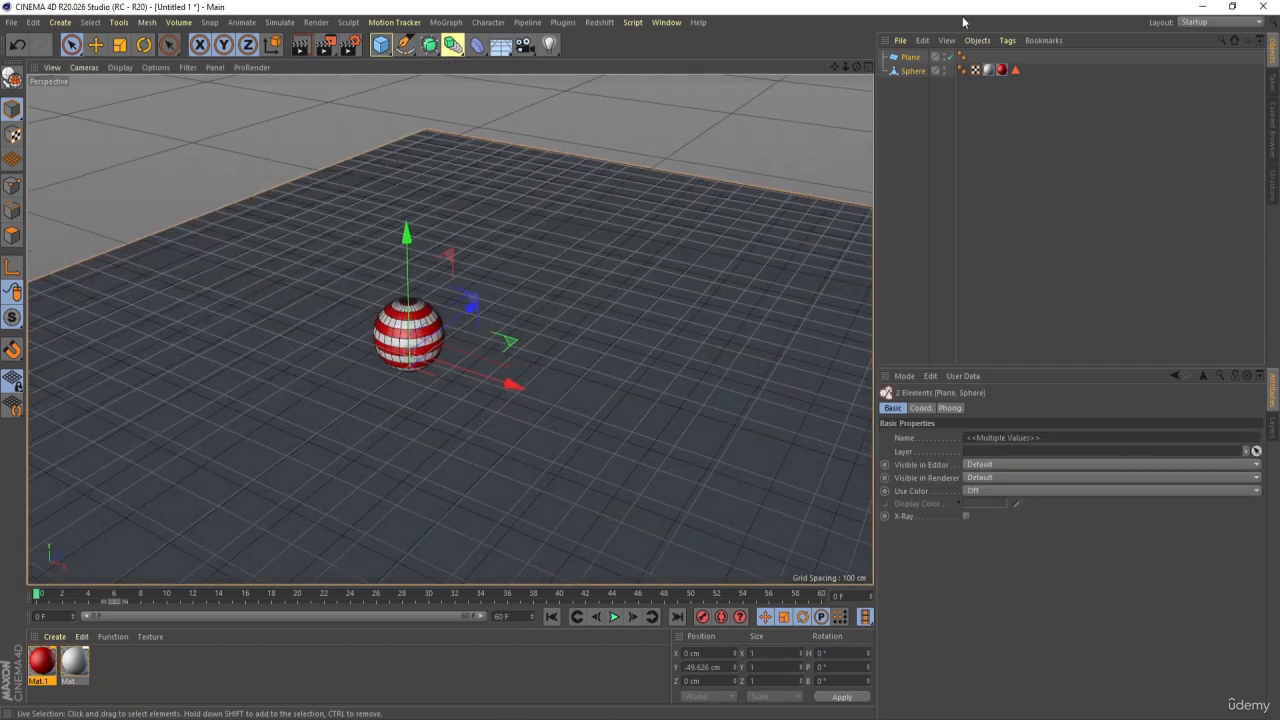
{"action": "left_click_drag", "start_coordinate": [405, 247], "coordinate": [410, 194]}
{"action": "scroll", "coordinate": [387, 344], "scroll_direction": "down", "scroll_amount": 2}
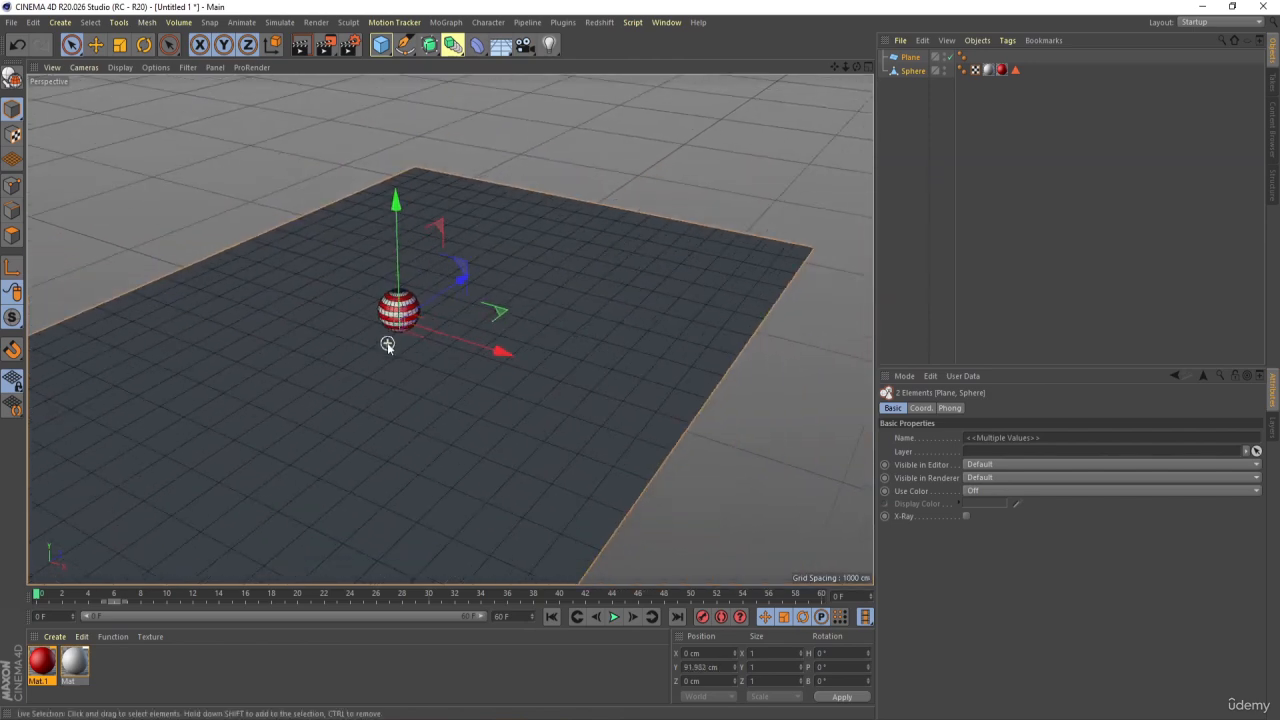
Select only the sphere and, in the right view, move it above the plane's end to about Y 998 cm, Z -1873 cm
{"action": "scroll", "coordinate": [387, 342], "scroll_direction": "down", "scroll_amount": 4}
{"action": "left_click", "coordinate": [634, 426]}
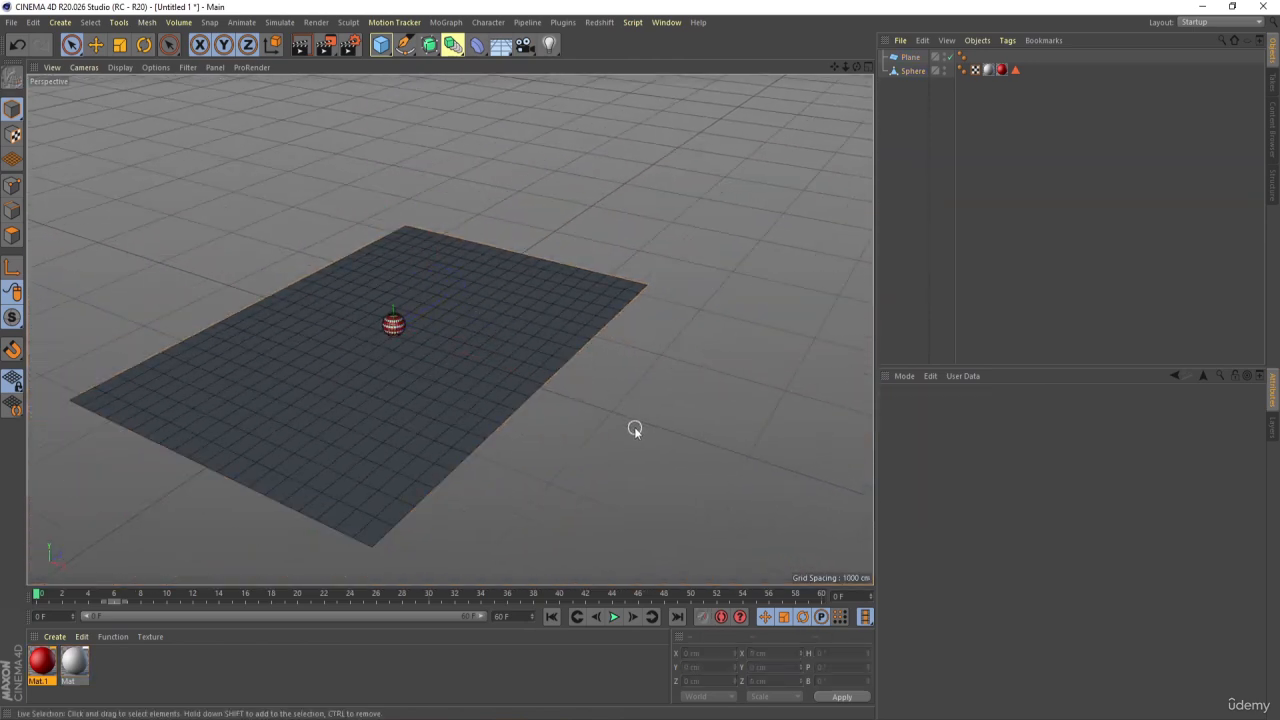
{"action": "left_click_drag", "start_coordinate": [634, 426], "coordinate": [484, 422], "text": "alt"}
{"action": "scroll", "coordinate": [385, 334], "scroll_direction": "up", "scroll_amount": 2}
{"action": "left_click", "coordinate": [398, 322]}
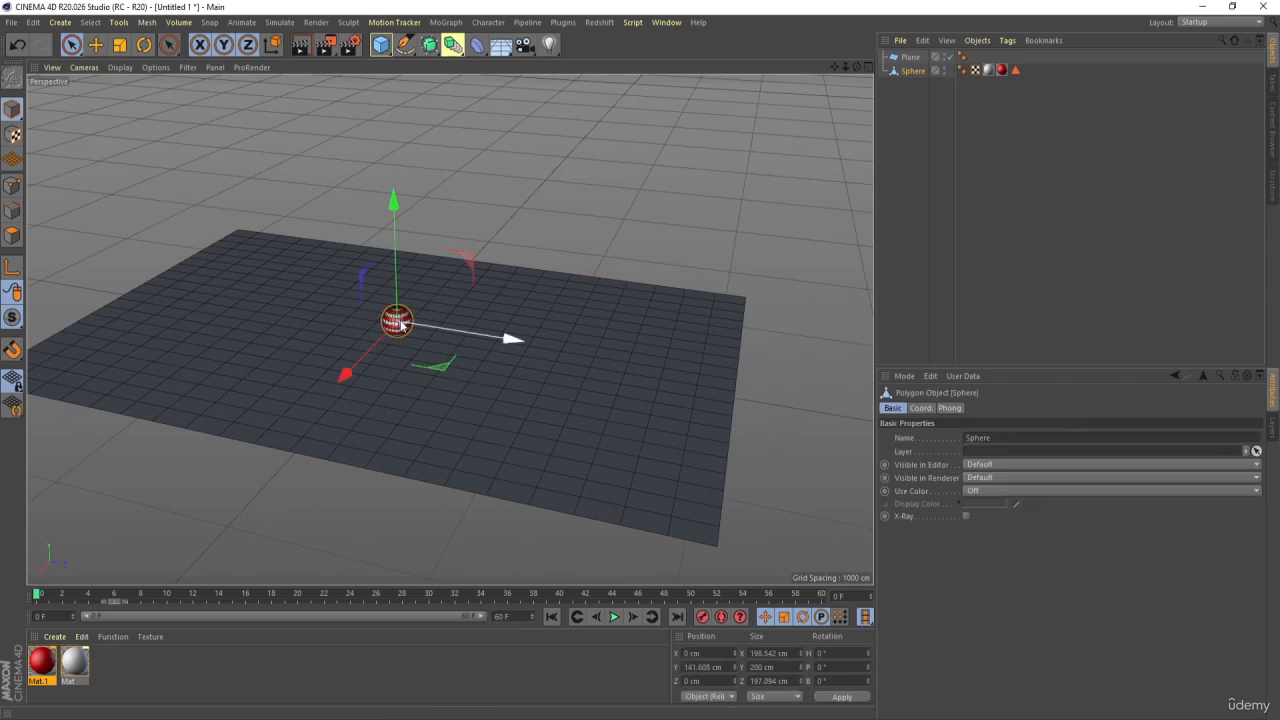
{"action": "middle_click_drag", "start_coordinate": [386, 343], "coordinate": [481, 441], "text": "alt"}
{"action": "middle_click", "coordinate": [561, 448]}
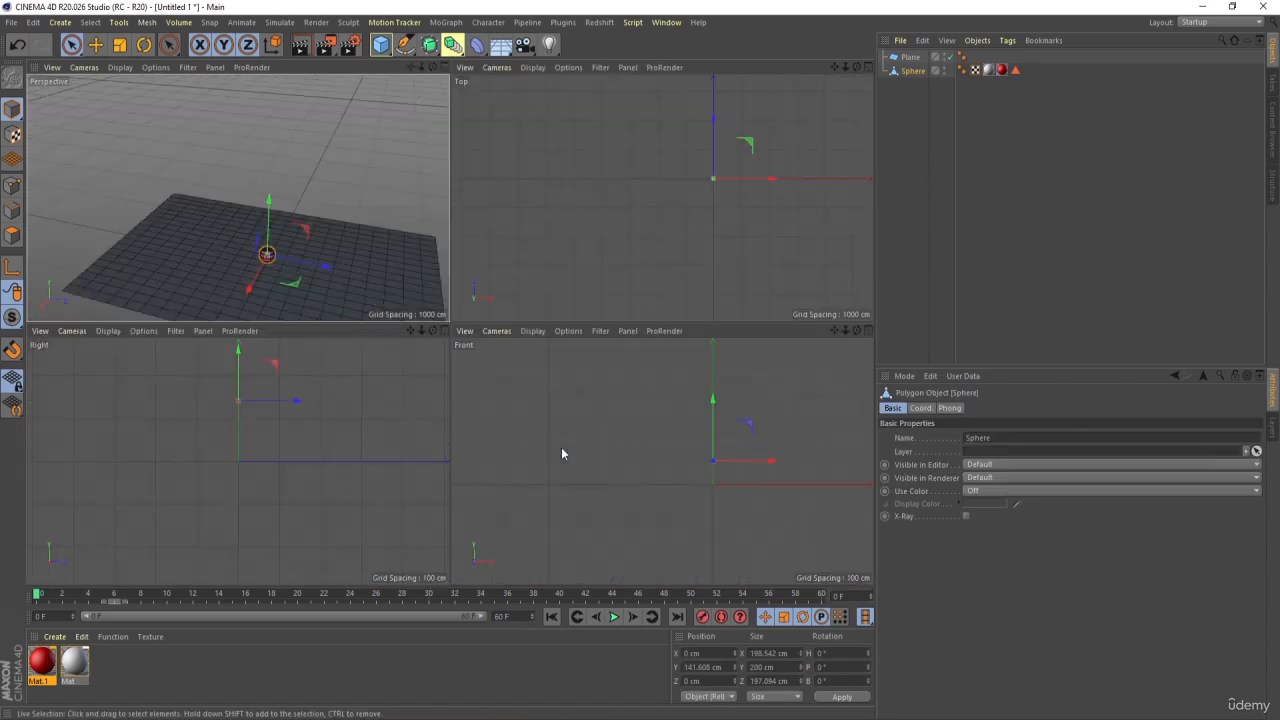
{"action": "middle_click", "coordinate": [328, 459]}
{"action": "scroll", "coordinate": [363, 455], "scroll_direction": "down", "scroll_amount": 6}
{"action": "middle_click_drag", "start_coordinate": [251, 480], "coordinate": [369, 511], "text": "alt"}
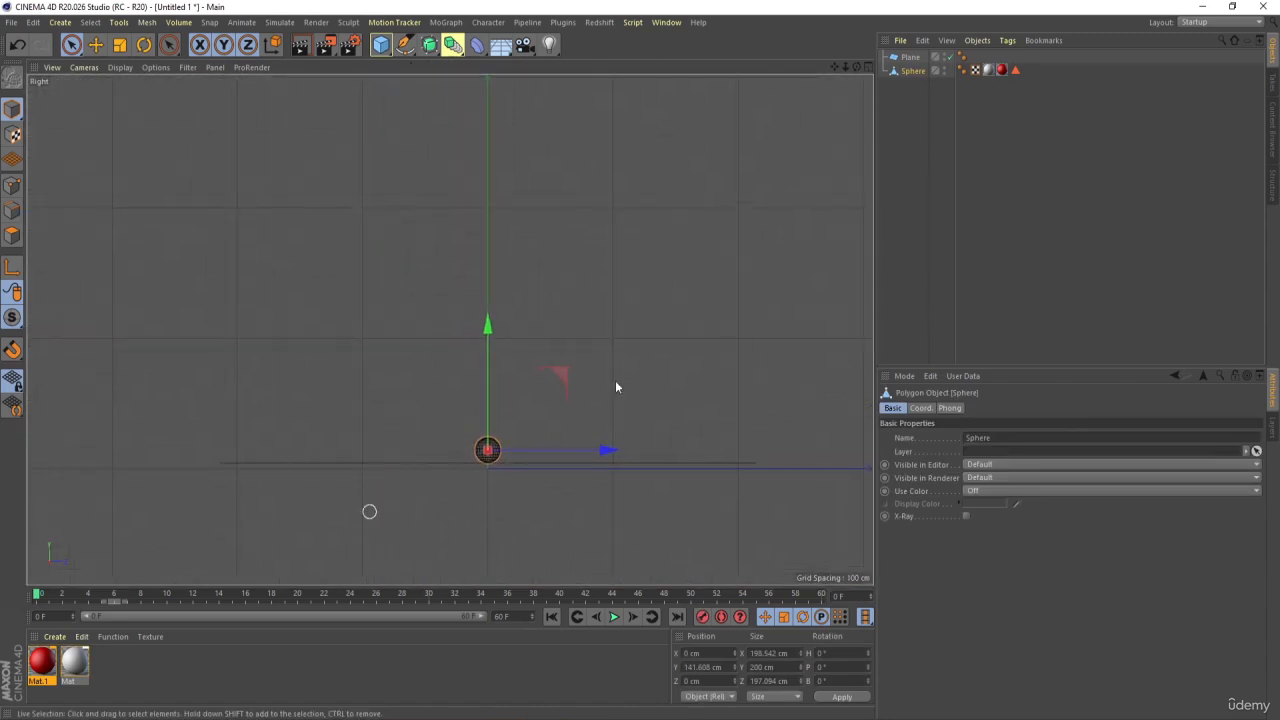
{"action": "left_click_drag", "start_coordinate": [575, 374], "coordinate": [321, 271]}
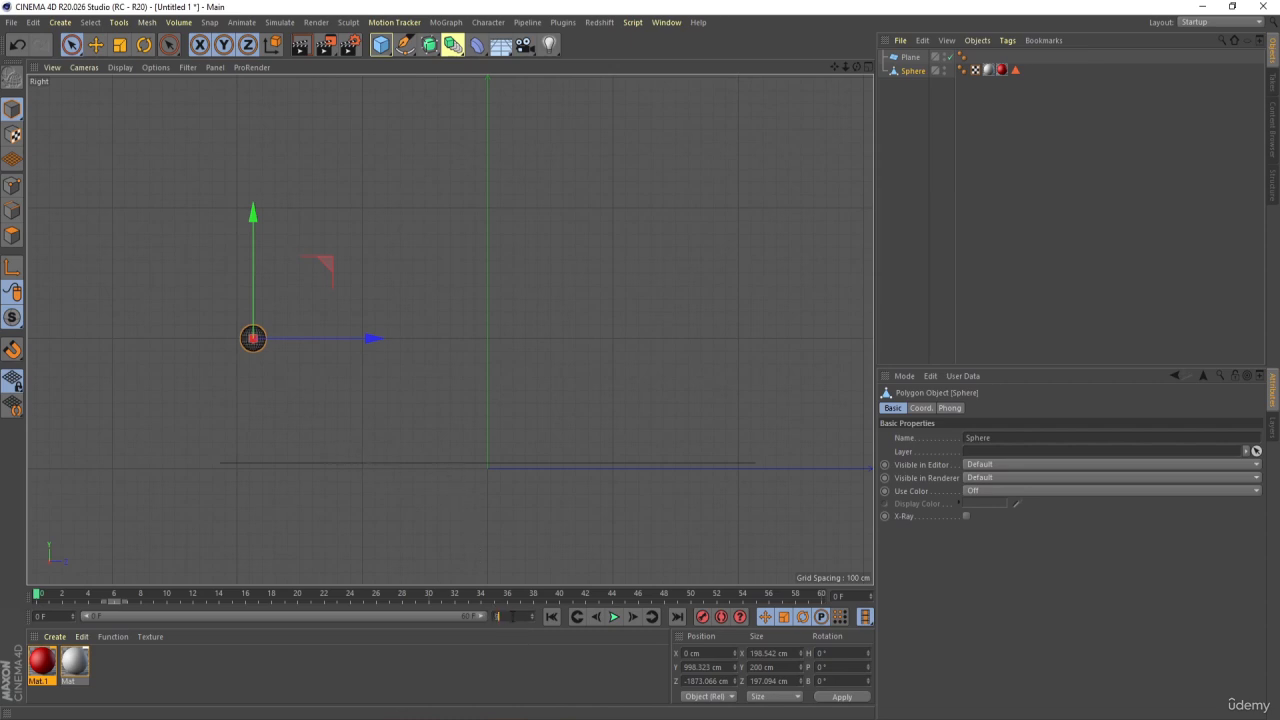
Extend the timeline and its preview range to 90 frames and test the playback
{"action": "key", "text": "Return"}
{"action": "left_click_drag", "start_coordinate": [358, 620], "coordinate": [480, 620]}
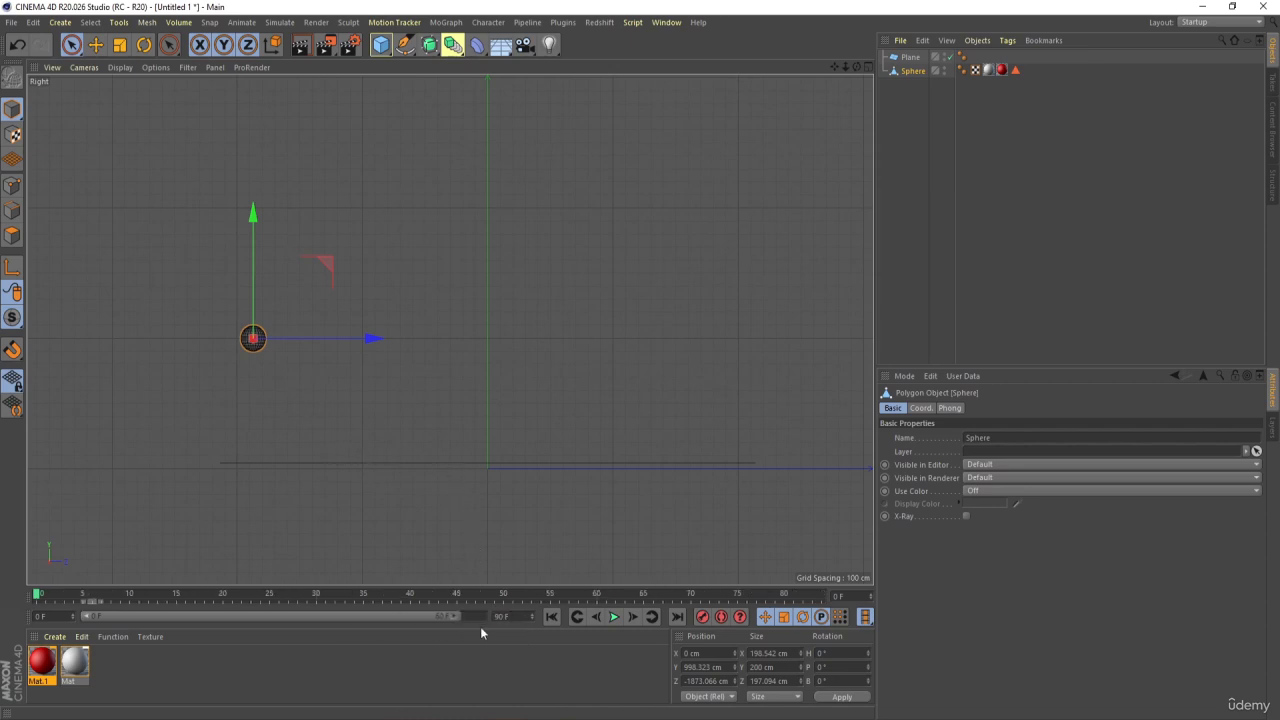
{"action": "left_click", "coordinate": [614, 617]}
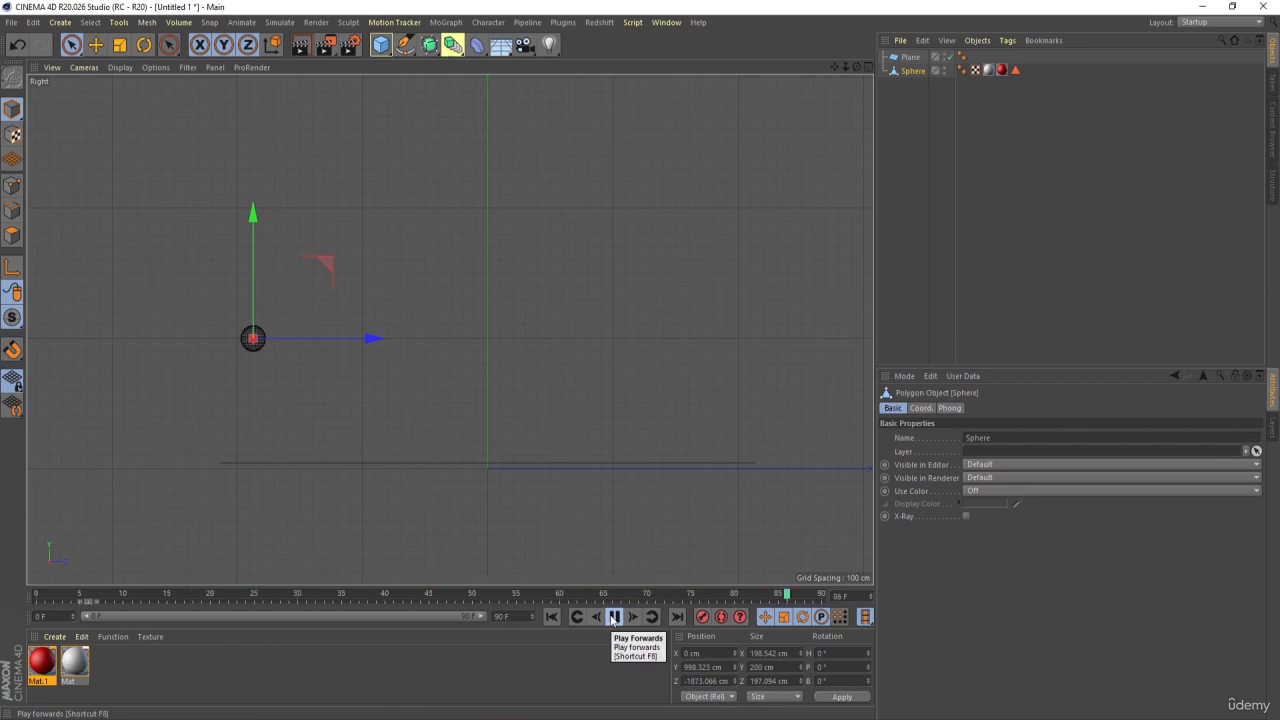
{"action": "left_click", "coordinate": [614, 617]}
In the perspective view, select the sphere and keyframe its Z position at frame 0
{"action": "middle_click", "coordinate": [366, 326]}
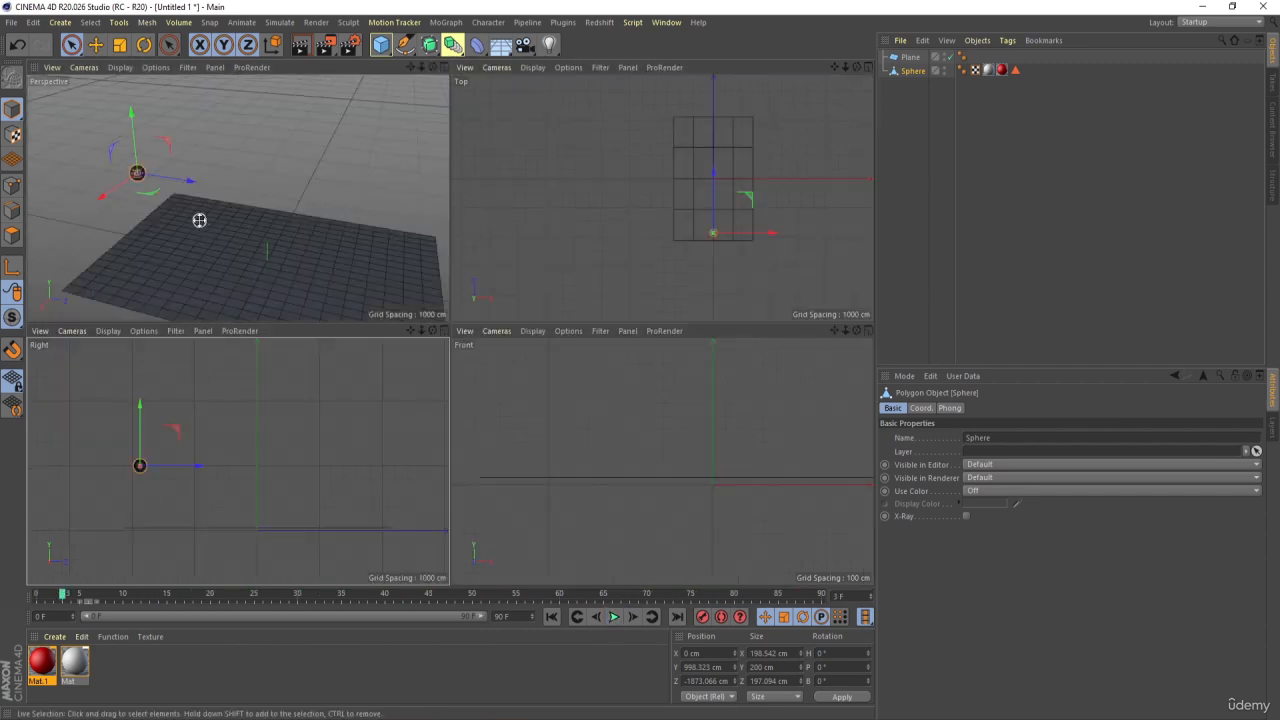
{"action": "middle_click", "coordinate": [199, 220]}
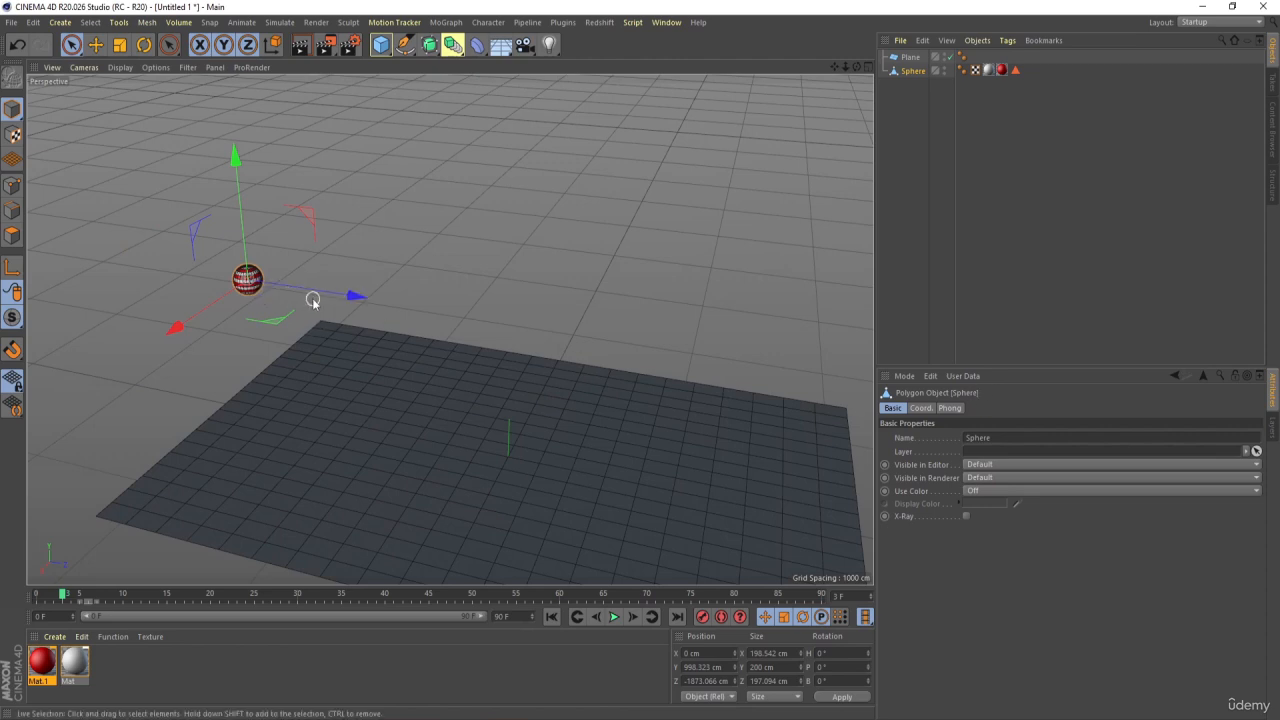
{"action": "left_click", "coordinate": [910, 106]}
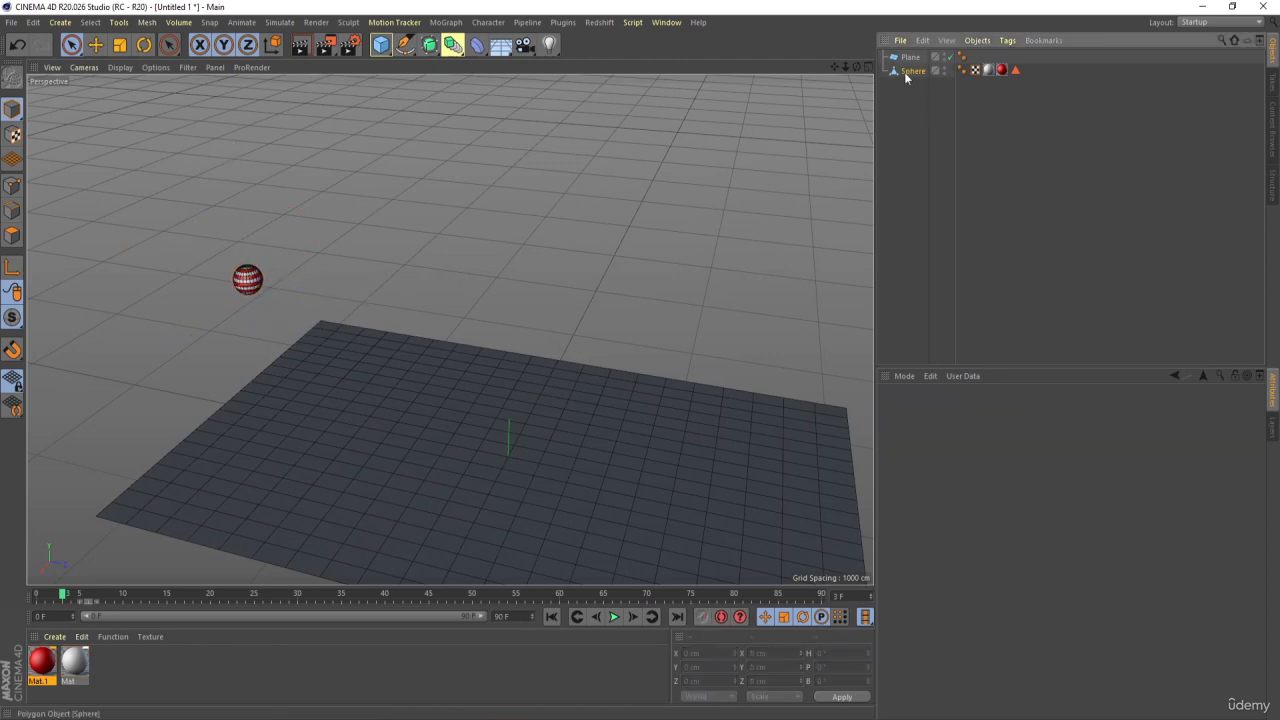
{"action": "left_click", "coordinate": [908, 72]}
{"action": "left_click", "coordinate": [921, 408]}
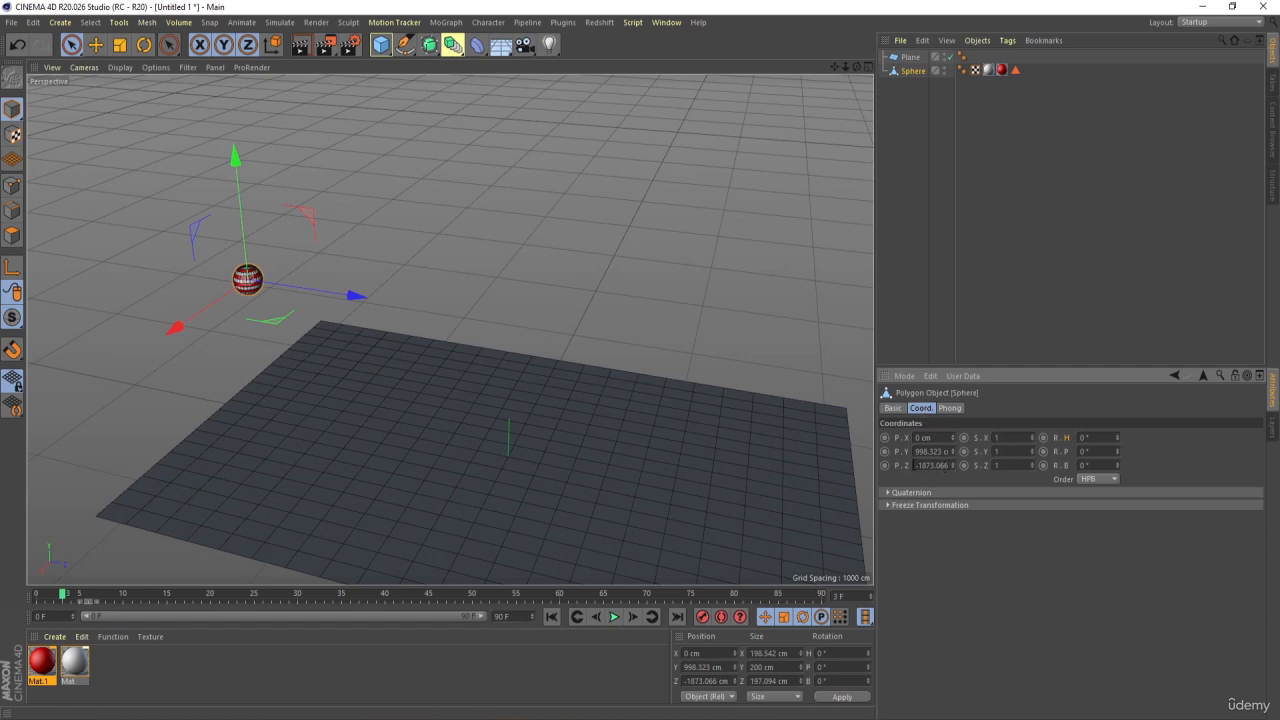
{"action": "left_click_drag", "start_coordinate": [50, 594], "coordinate": [37, 594]}
{"action": "left_click", "coordinate": [886, 466]}
At frame 90, move the sphere along Z to about 1796 cm and keyframe its Z position
{"action": "left_click", "coordinate": [821, 595]}
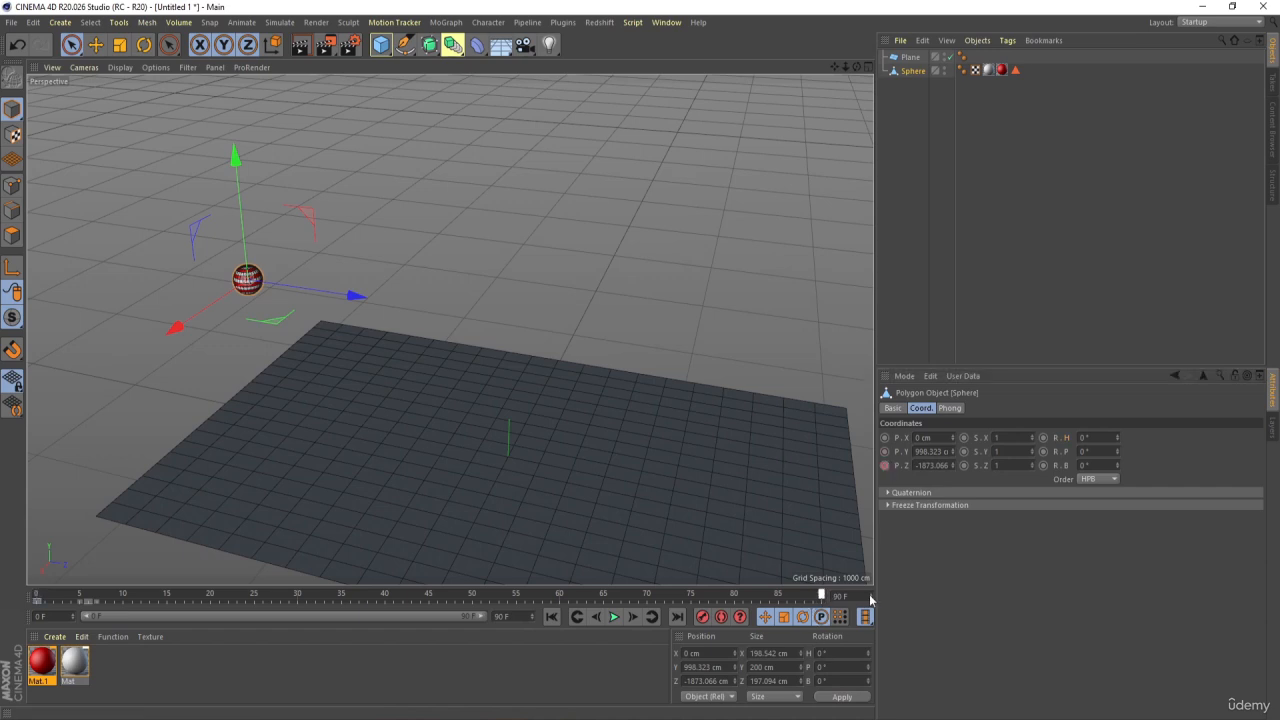
{"action": "left_click_drag", "start_coordinate": [357, 294], "coordinate": [946, 381]}
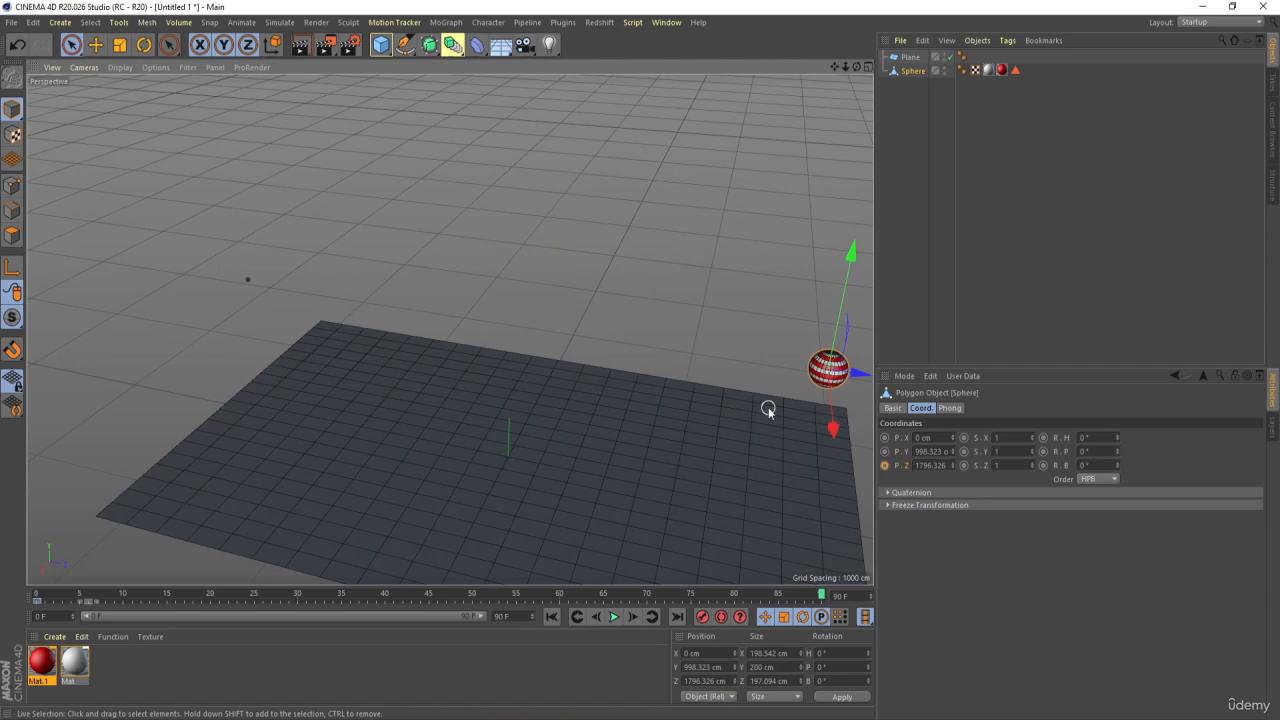
{"action": "left_click", "coordinate": [885, 465], "text": "ctrl"}
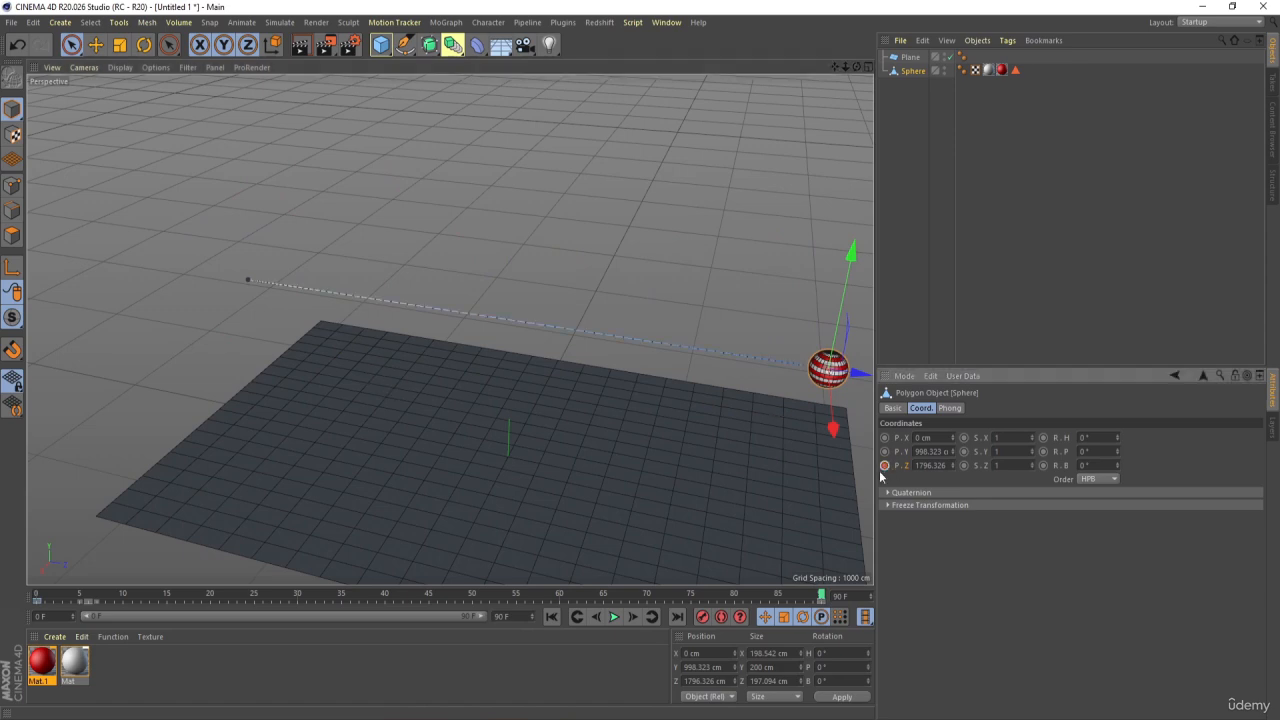
Play the sphere's Z movement from the start and return to frame 0
{"action": "left_click", "coordinate": [579, 619]}
{"action": "left_click", "coordinate": [615, 617]}
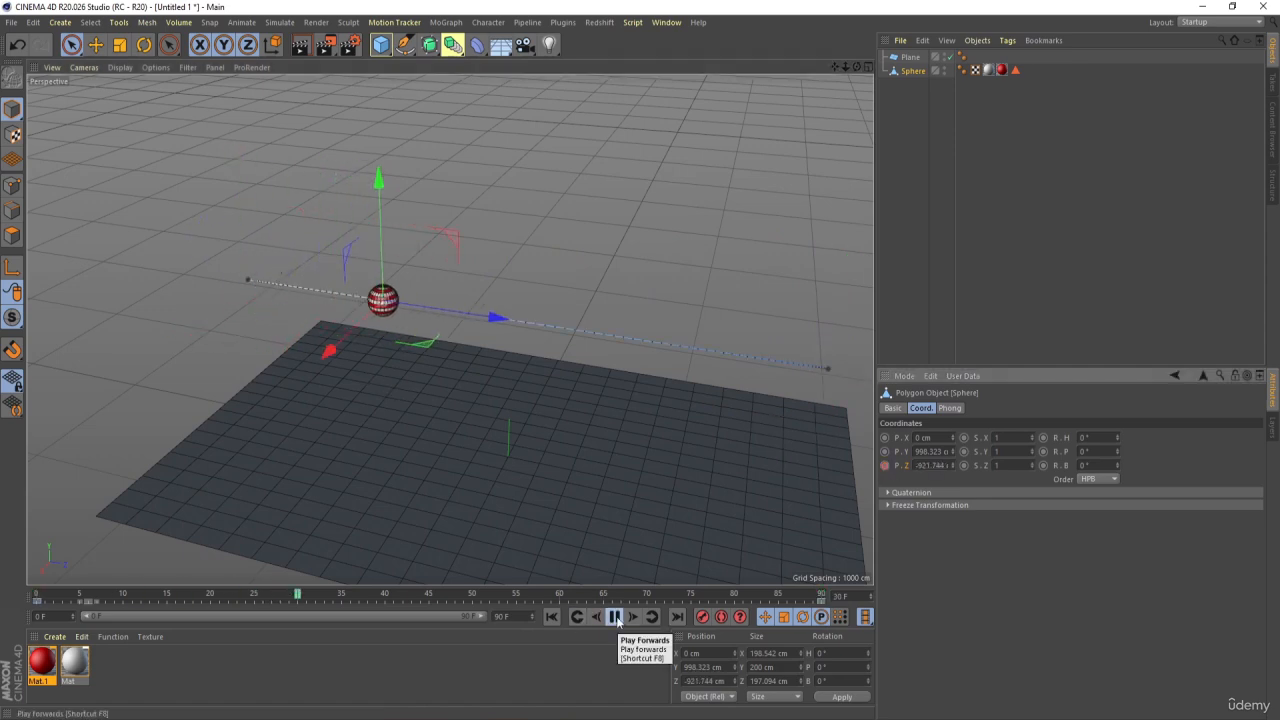
{"action": "left_click", "coordinate": [614, 618]}
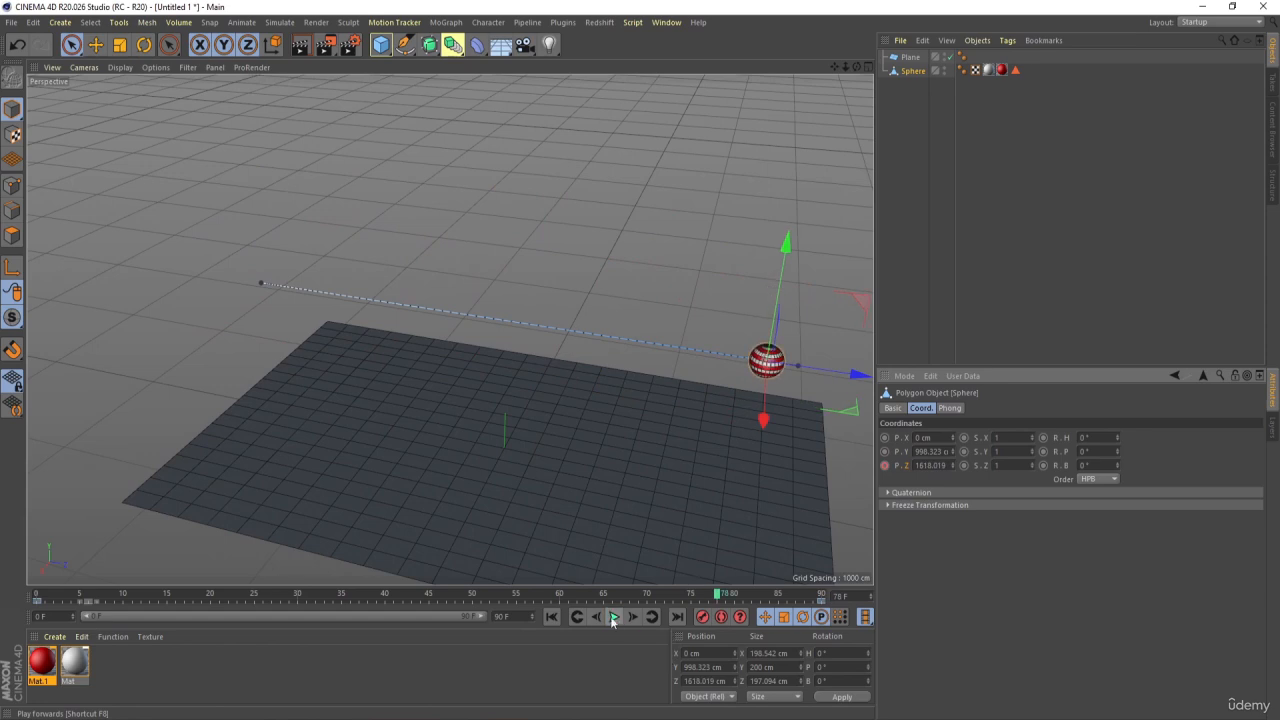
{"action": "left_click", "coordinate": [551, 617]}
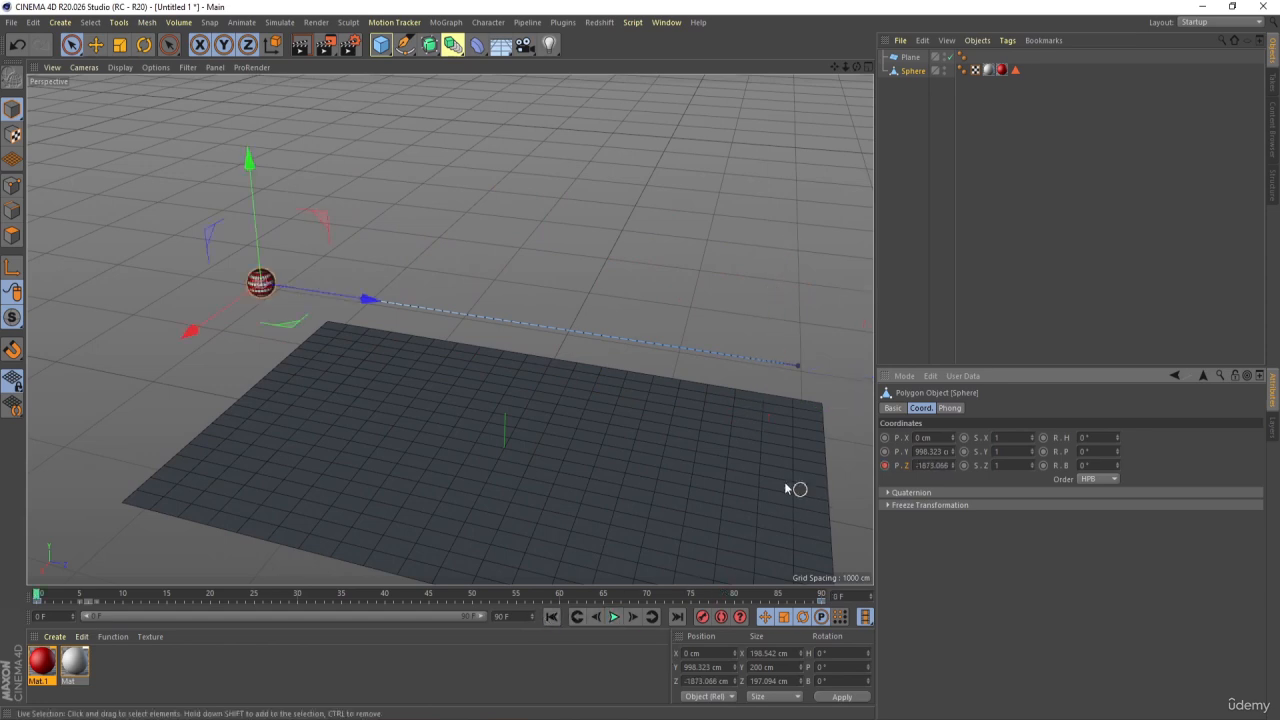
Open the F-curve of the sphere's Z position, set all its keys to linear interpolation and close the timeline window
{"action": "left_click_drag", "start_coordinate": [286, 331], "coordinate": [305, 329], "text": "alt"}
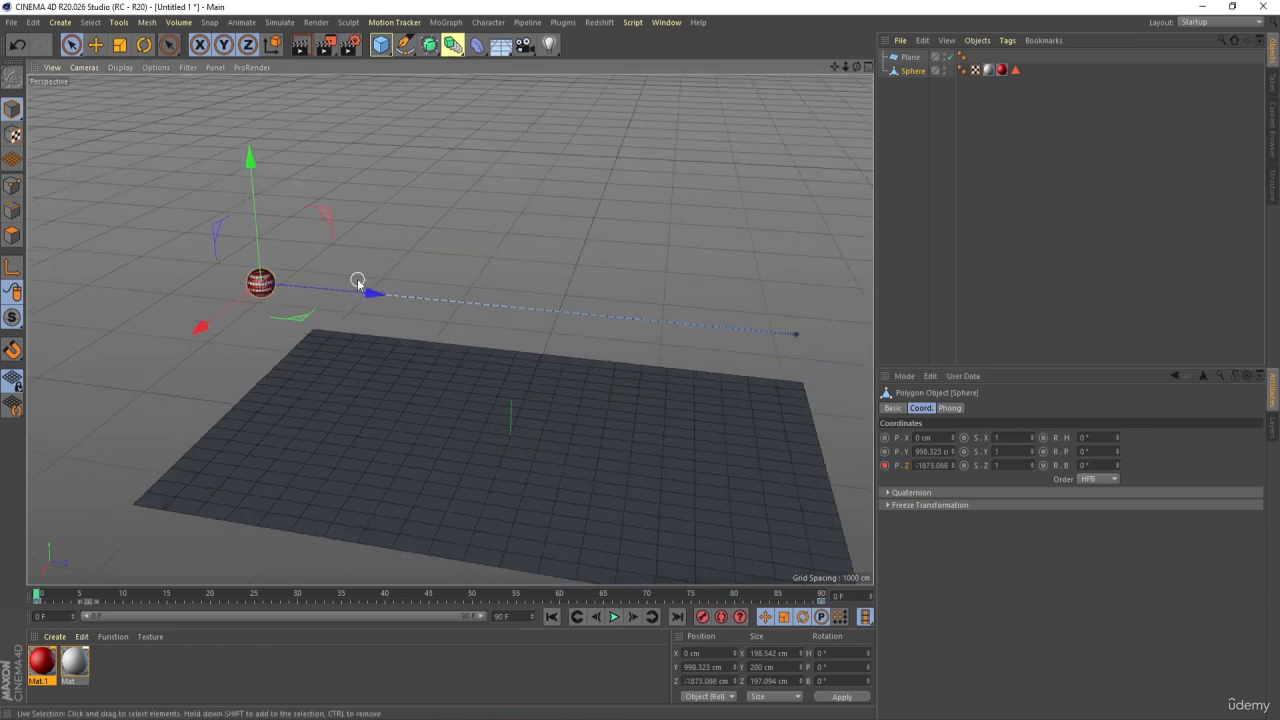
{"action": "scroll", "coordinate": [378, 289], "scroll_direction": "up", "scroll_amount": 1}
{"action": "middle_click_drag", "start_coordinate": [378, 291], "coordinate": [307, 304], "text": "alt"}
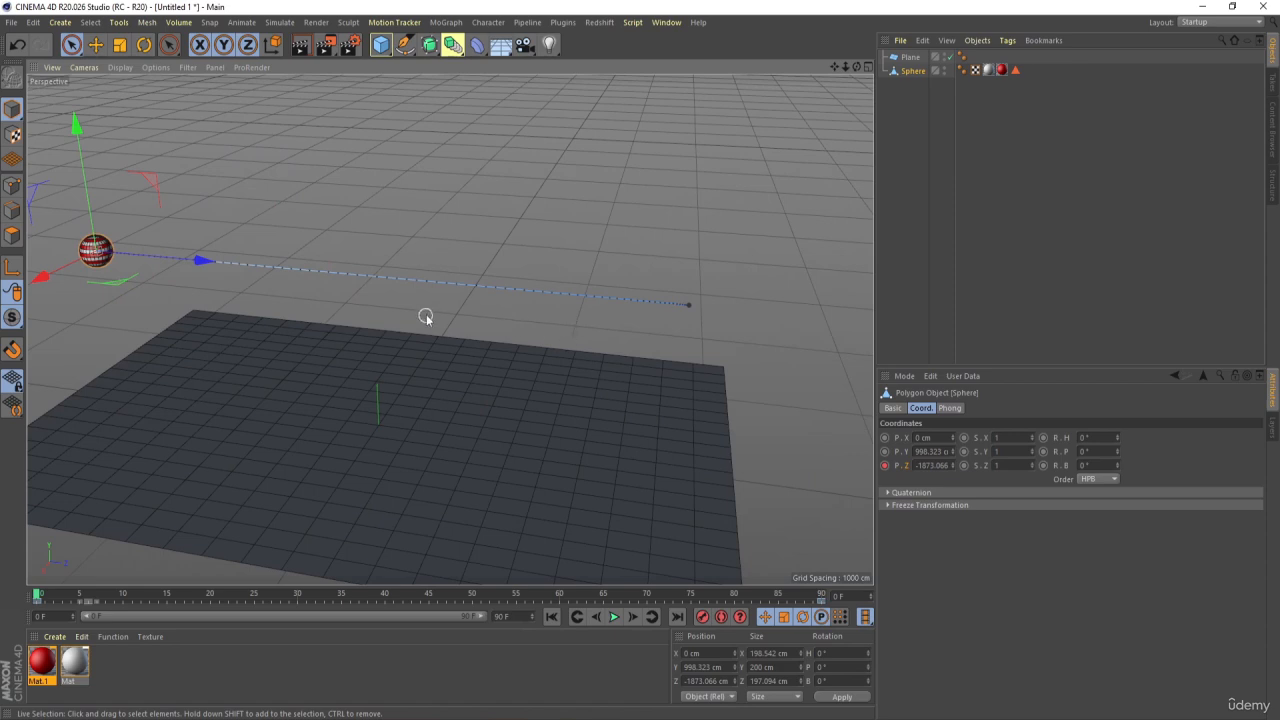
{"action": "right_click", "coordinate": [904, 467]}
{"action": "mouse_move", "coordinate": [940, 474]}
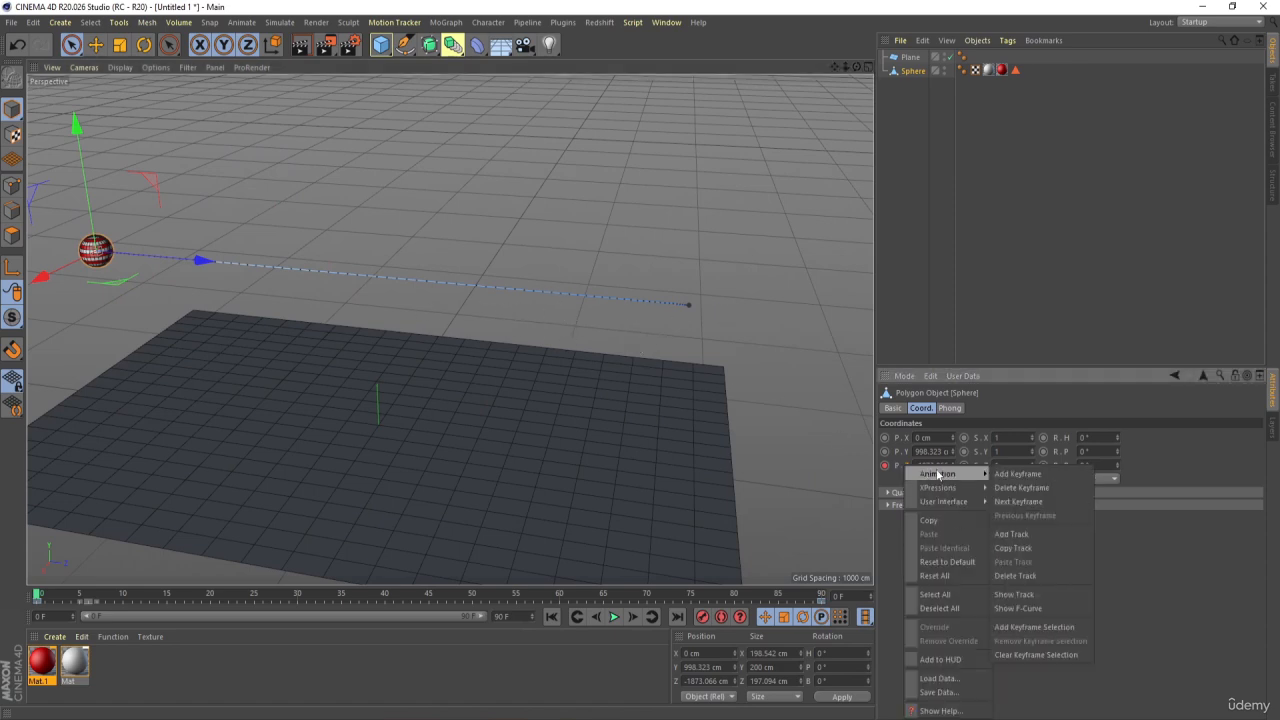
{"action": "left_click", "coordinate": [1017, 607]}
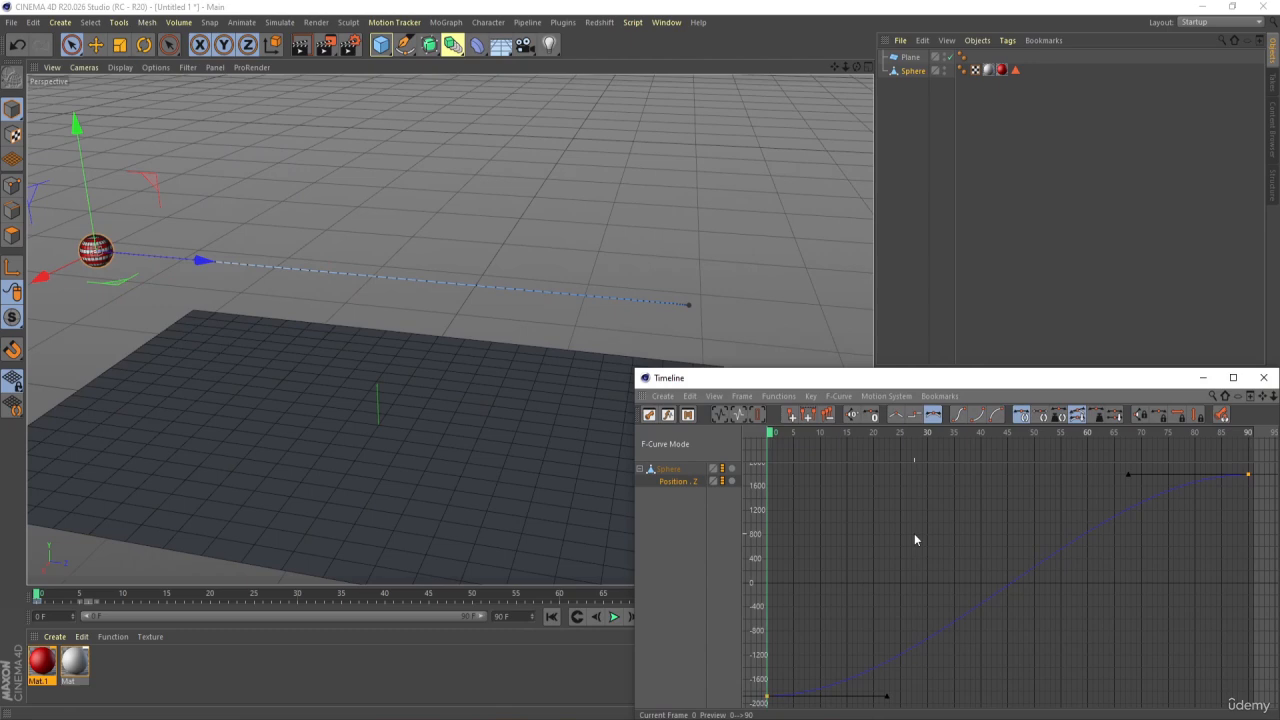
{"action": "key", "text": "ctrl+a"}
{"action": "left_click", "coordinate": [896, 420]}
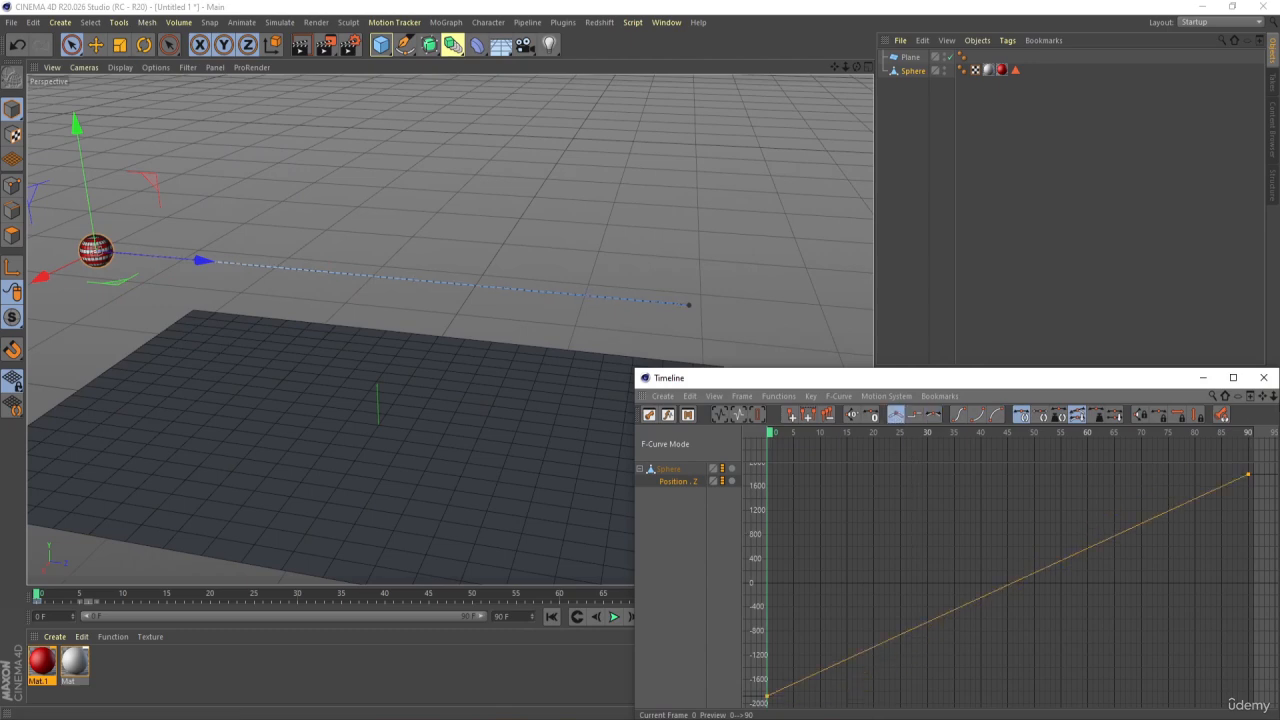
{"action": "left_click", "coordinate": [1264, 377]}
Play the linear motion of the sphere and rewind to frame 0
{"action": "left_click", "coordinate": [614, 616]}
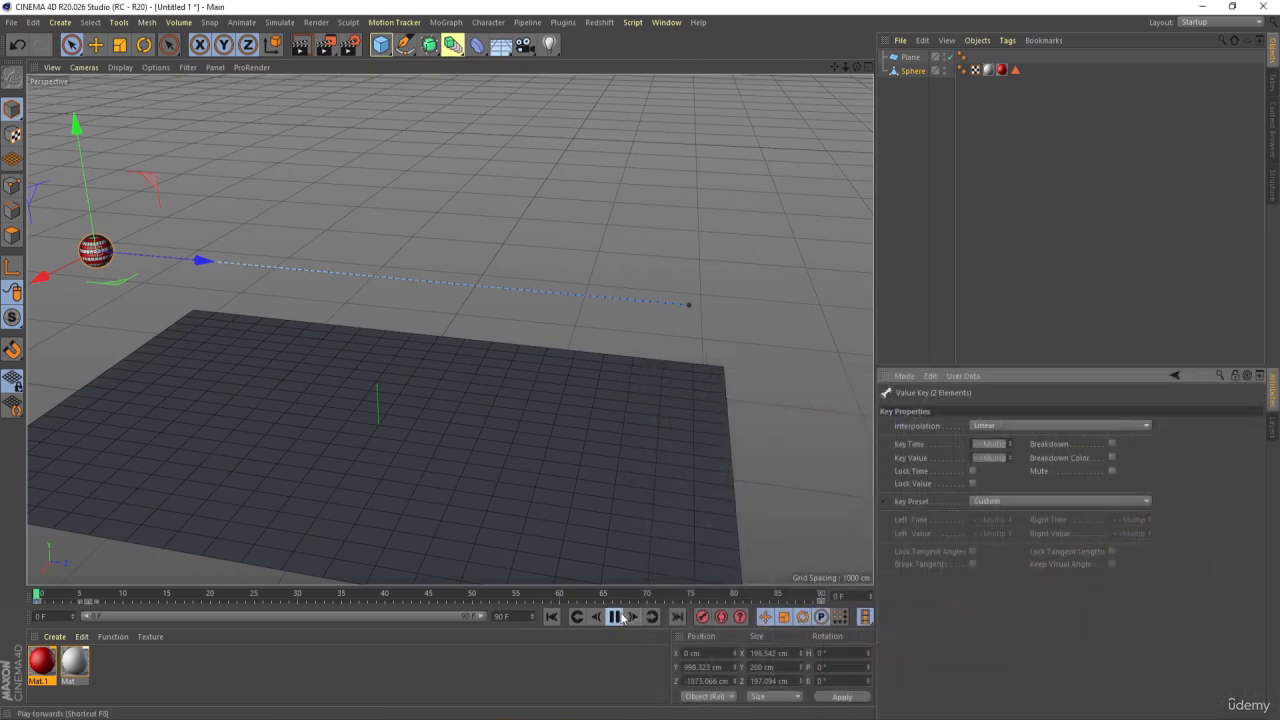
{"action": "left_click", "coordinate": [614, 616]}
{"action": "left_click", "coordinate": [554, 618]}
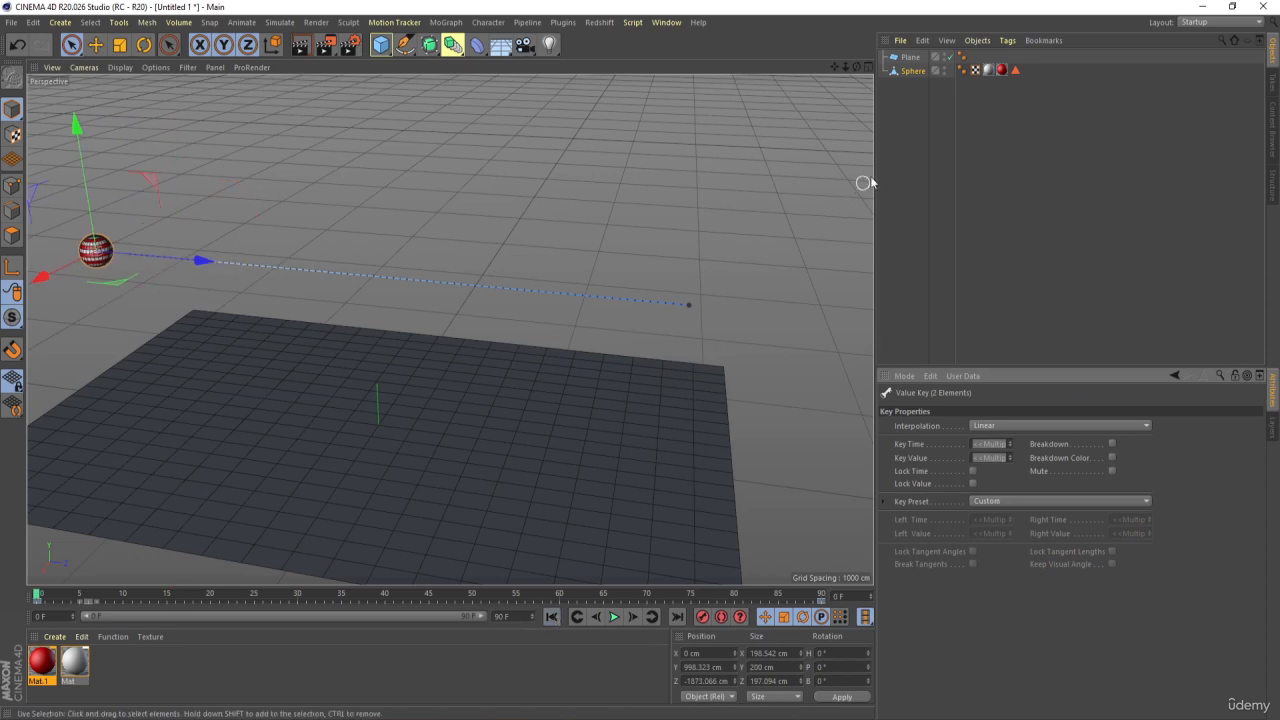
Keyframe the sphere's Y position at frame 0, and at frame 15 lower it in the right view to about 155 cm with another Y key
{"action": "left_click", "coordinate": [911, 71]}
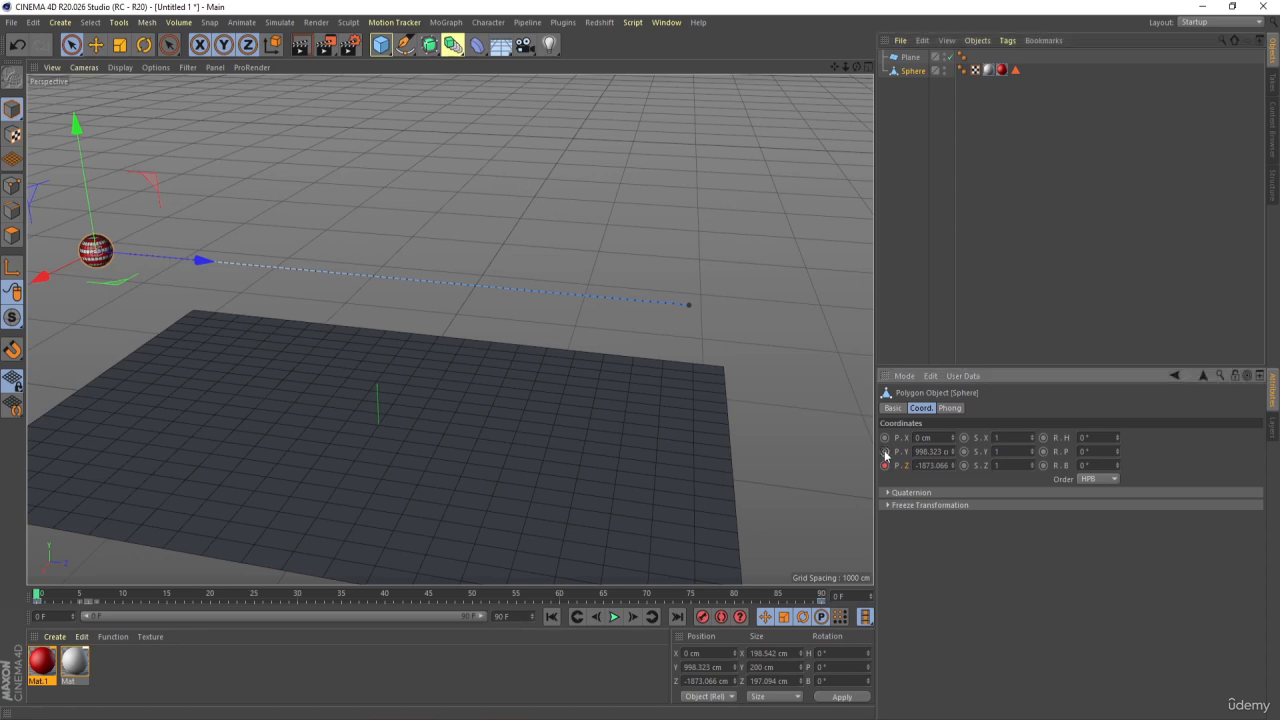
{"action": "left_click", "coordinate": [120, 594]}
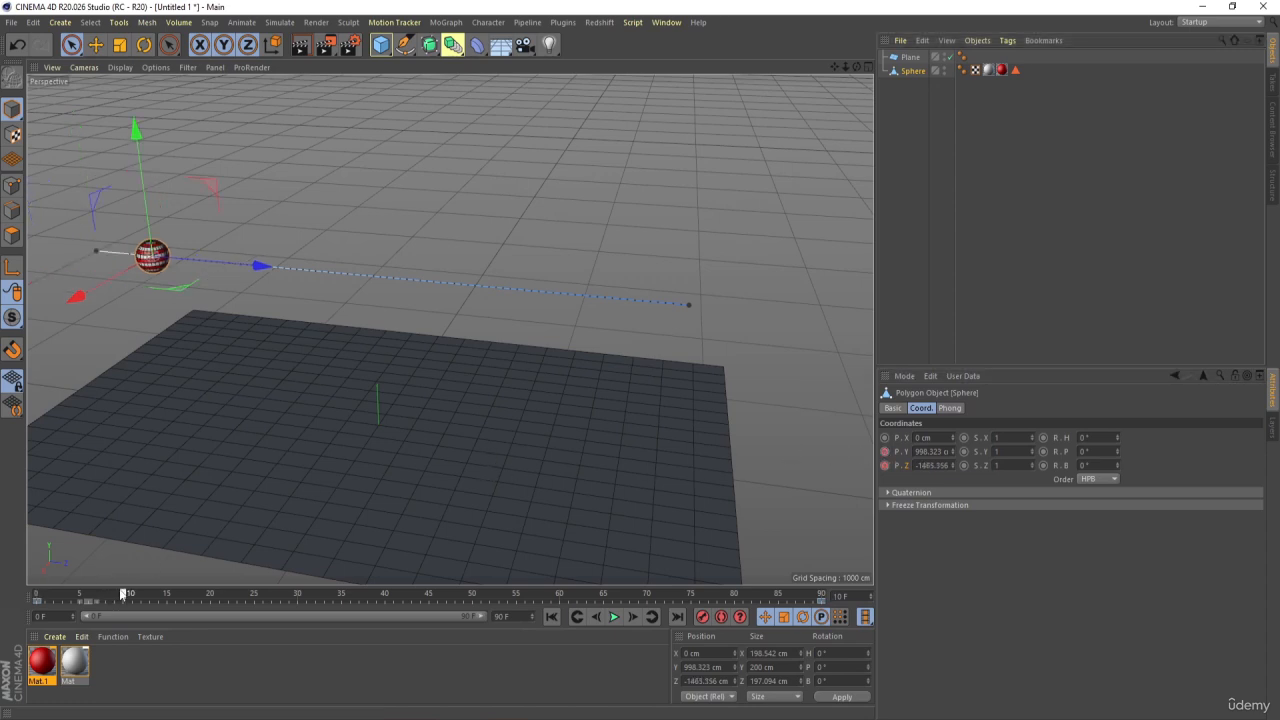
{"action": "middle_click", "coordinate": [419, 344]}
{"action": "middle_click", "coordinate": [211, 376]}
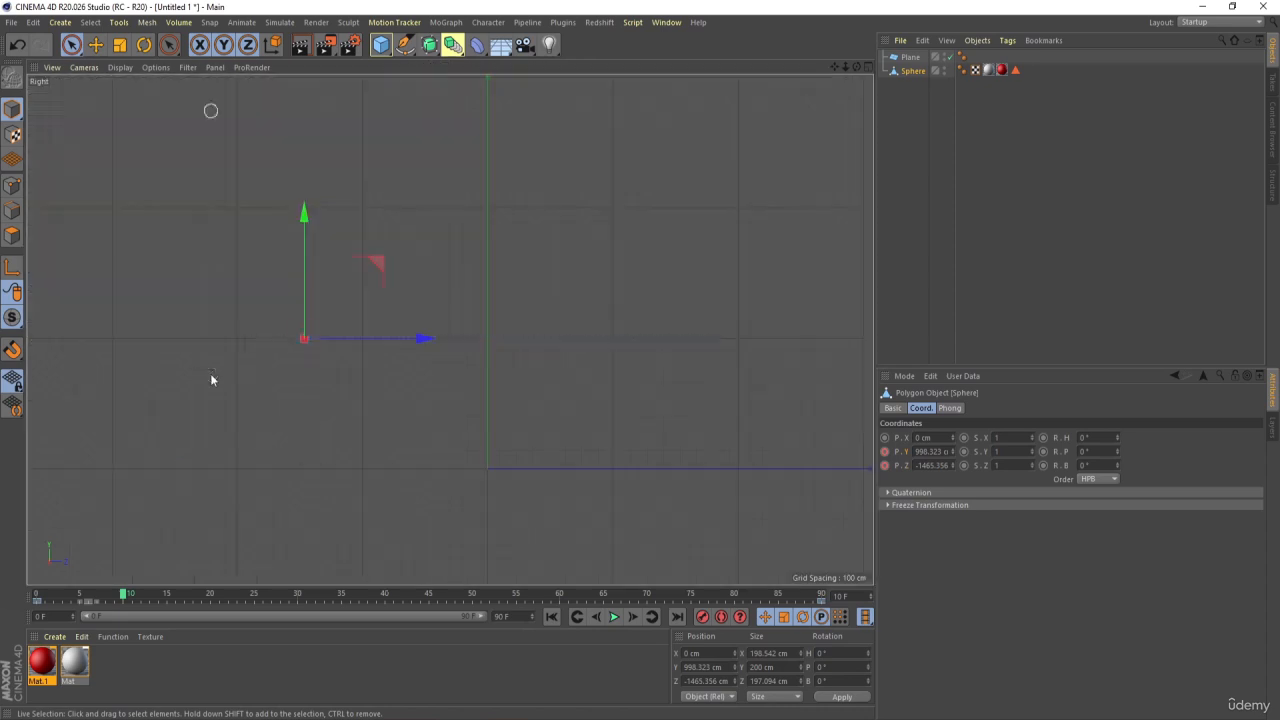
{"action": "left_click", "coordinate": [170, 594]}
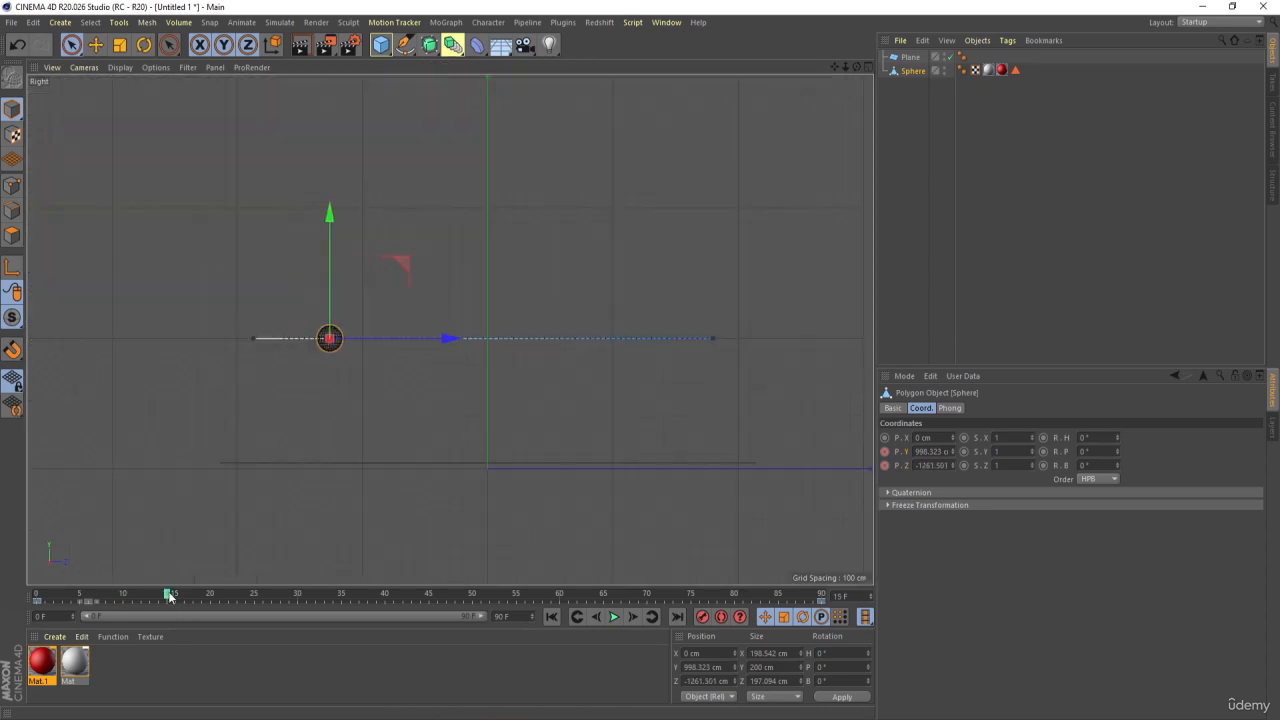
{"action": "scroll", "coordinate": [206, 314], "scroll_direction": "up", "scroll_amount": 6}
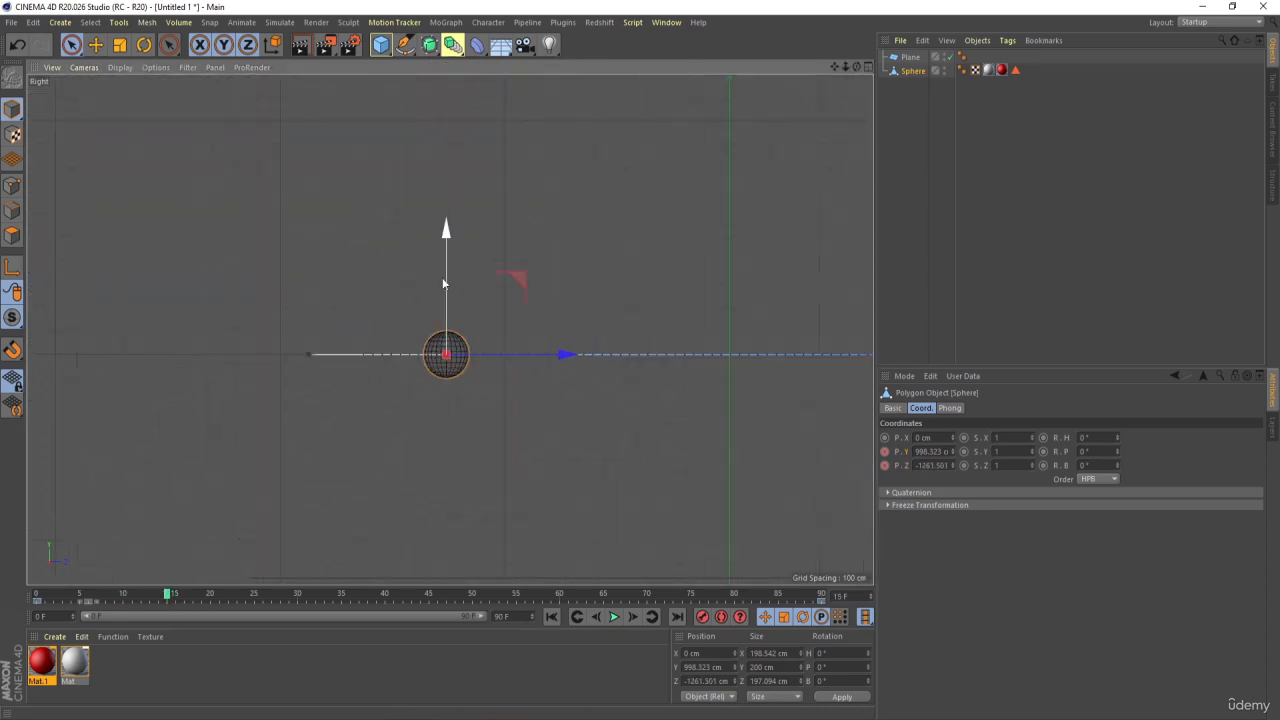
{"action": "scroll", "coordinate": [455, 251], "scroll_direction": "down", "scroll_amount": 4}
{"action": "left_click_drag", "start_coordinate": [447, 210], "coordinate": [453, 336]}
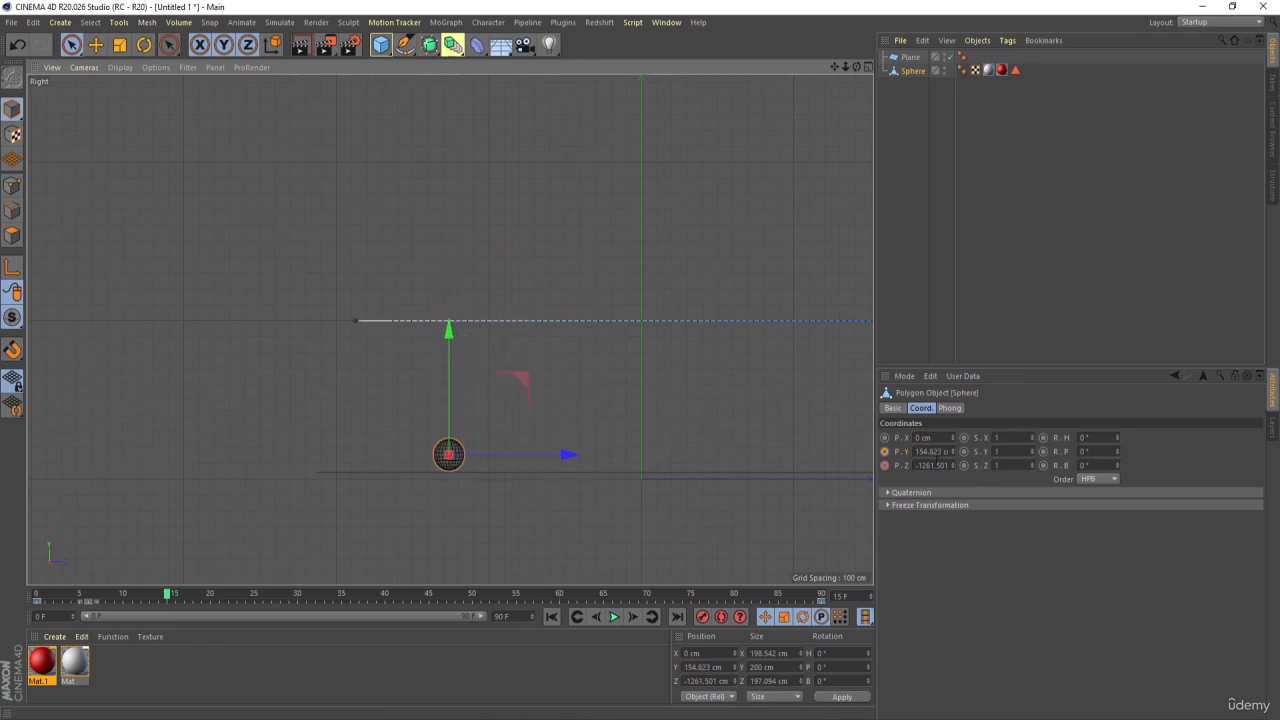
{"action": "left_click", "coordinate": [885, 452]}
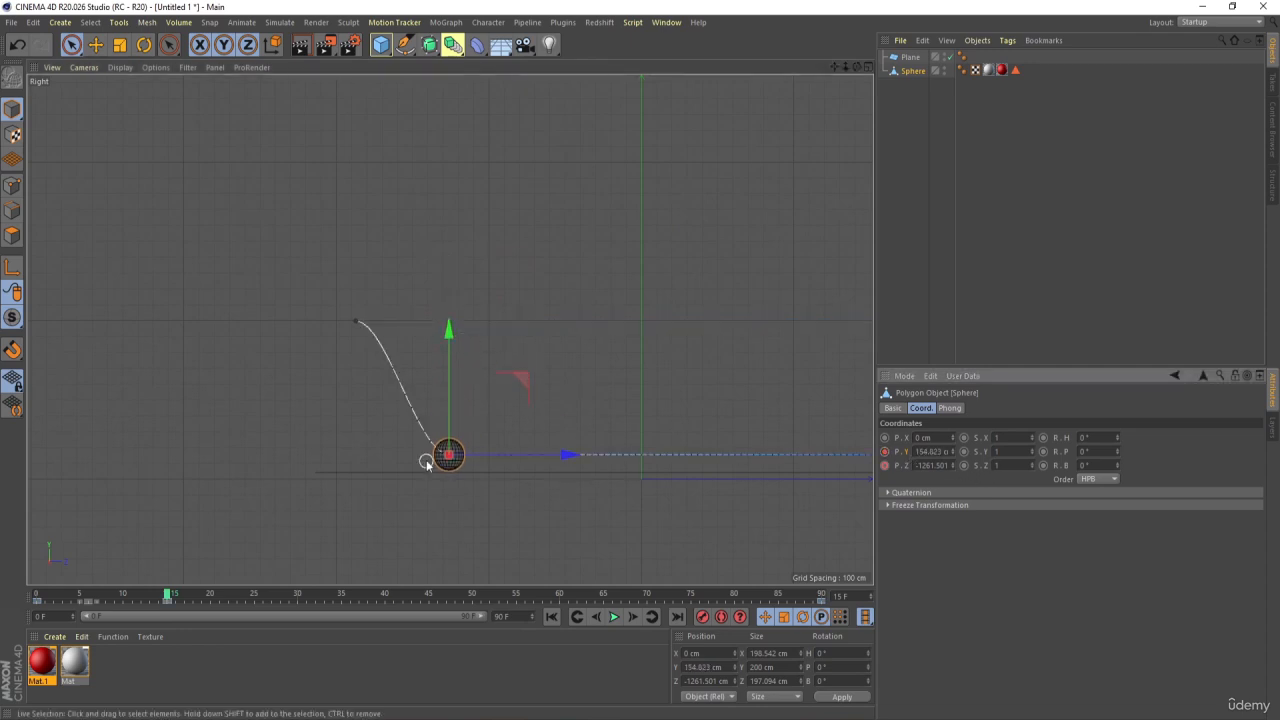
Lower the sphere onto the plane at a Y position of about 144 cm and update its Y keyframe at frame 15
{"action": "scroll", "coordinate": [453, 463], "scroll_direction": "up", "scroll_amount": 2}
{"action": "scroll", "coordinate": [453, 463], "scroll_direction": "up", "scroll_amount": 3}
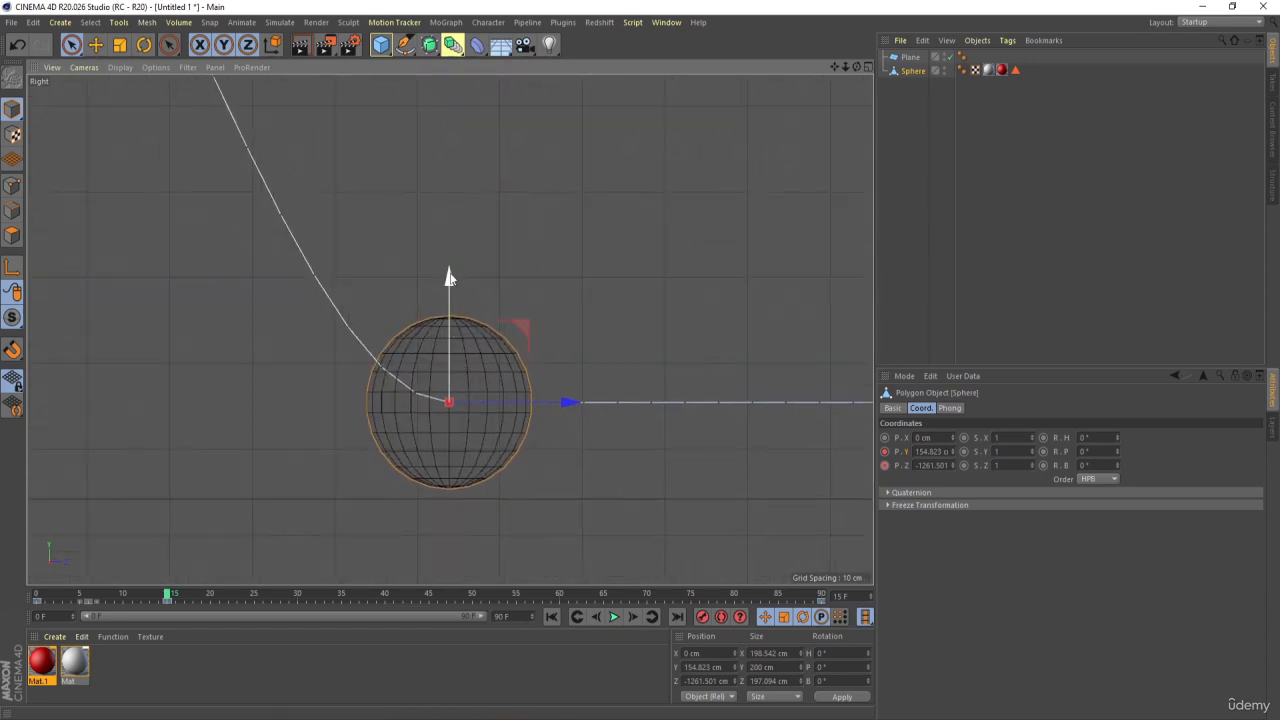
{"action": "left_click_drag", "start_coordinate": [450, 277], "coordinate": [459, 284]}
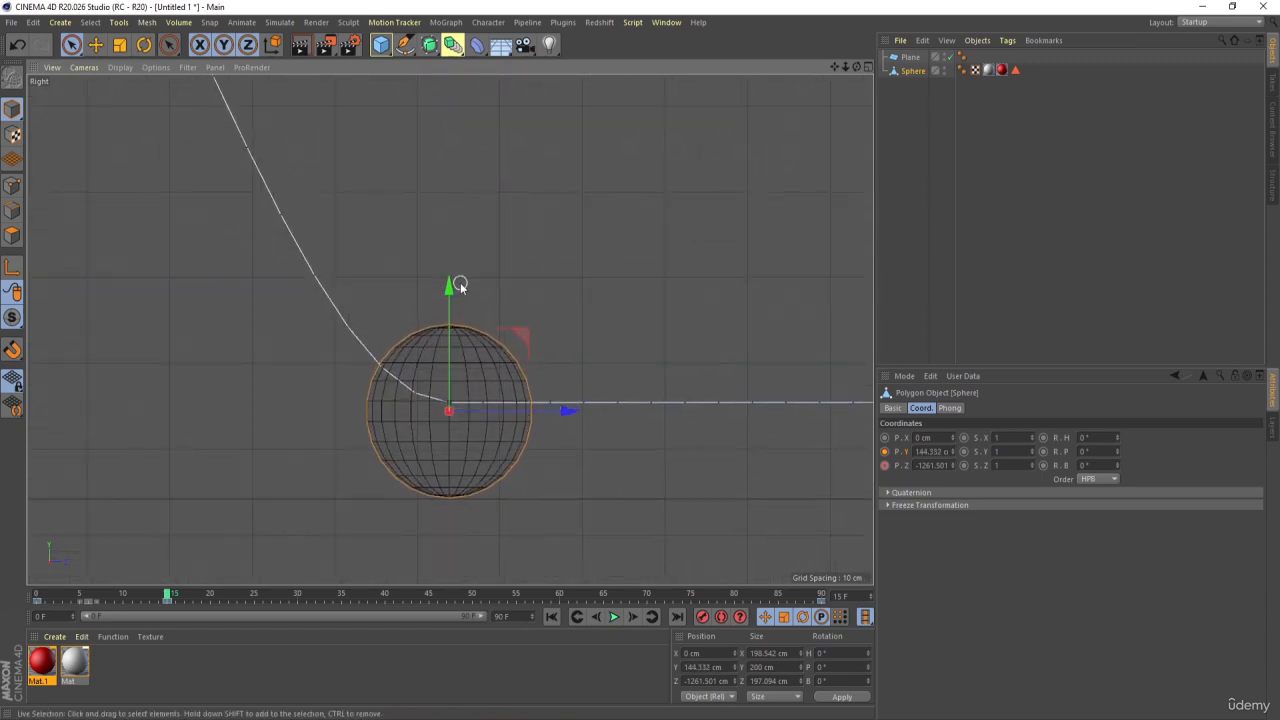
{"action": "left_click", "coordinate": [885, 452]}
At frame 30, raise the sphere in the right view to a Y position of about 612 cm and keyframe Y
{"action": "left_click", "coordinate": [300, 597]}
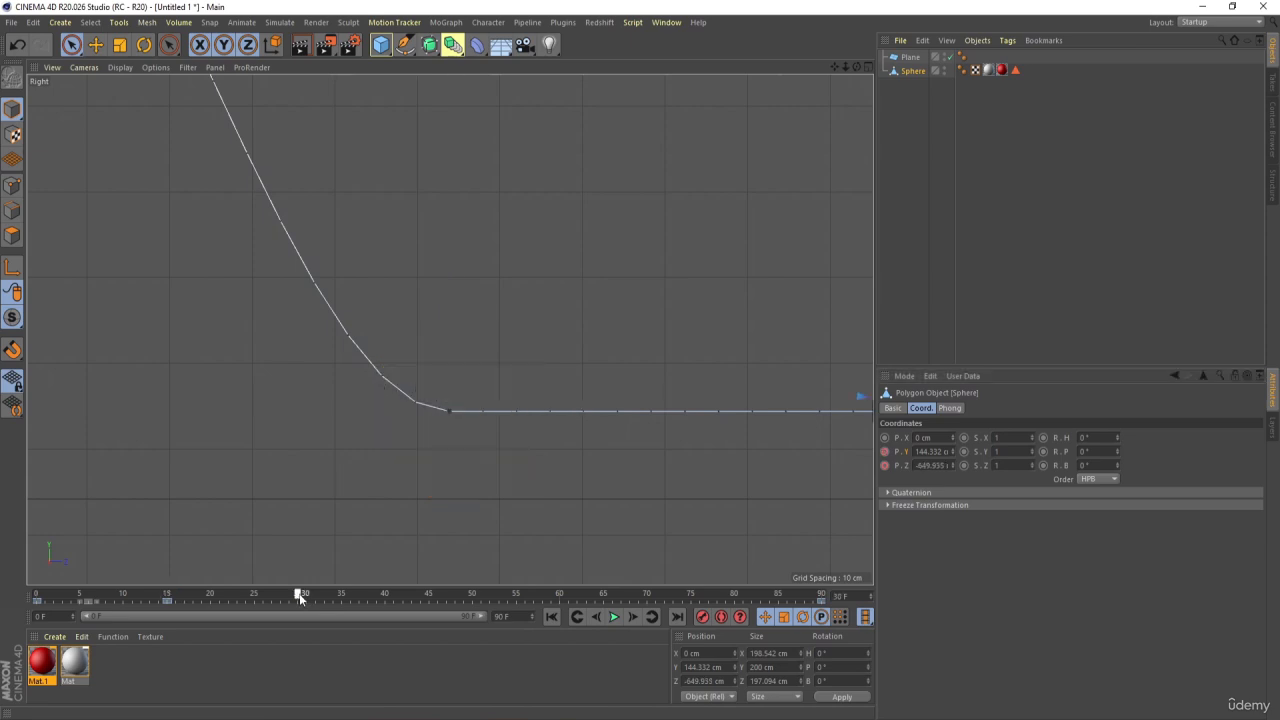
{"action": "scroll", "coordinate": [494, 403], "scroll_direction": "down", "scroll_amount": 5}
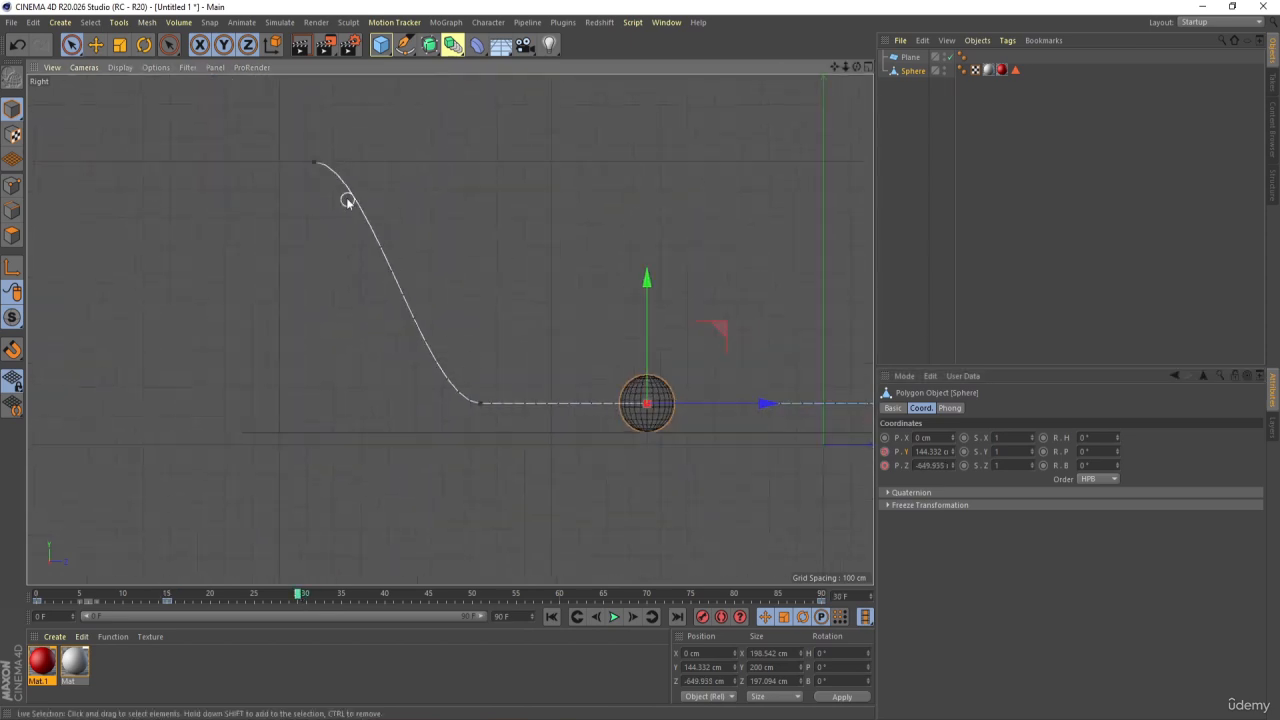
{"action": "middle_click_drag", "start_coordinate": [412, 230], "coordinate": [349, 293]}
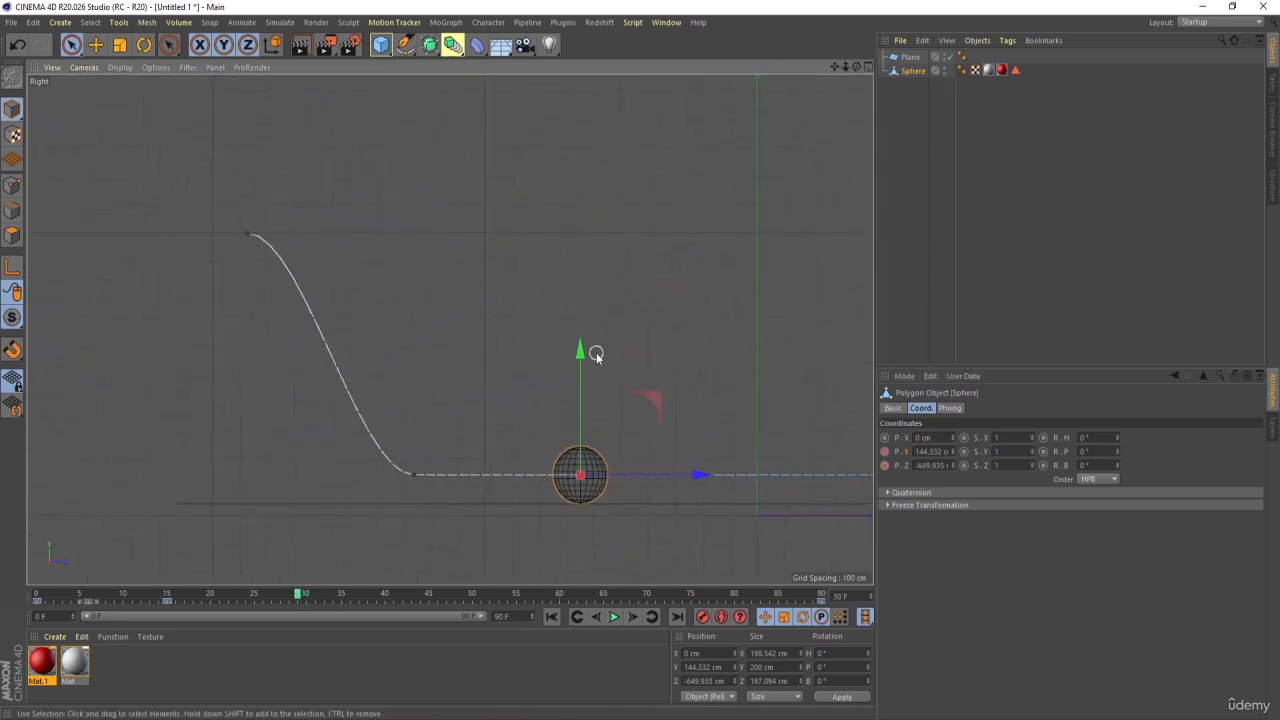
{"action": "left_click_drag", "start_coordinate": [582, 350], "coordinate": [583, 216]}
{"action": "left_click", "coordinate": [885, 452]}
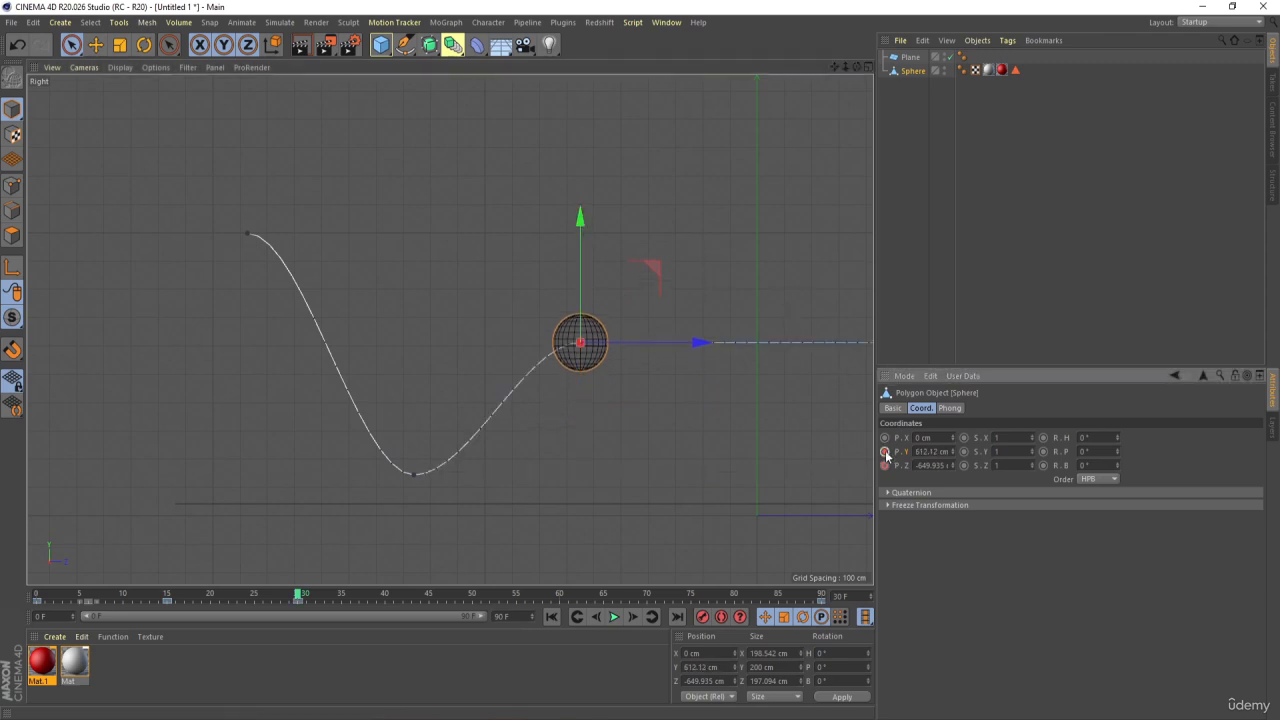
At frame 45, lower the sphere back onto the plane at a Y position of about 147 cm and keyframe Y
{"action": "middle_click_drag", "start_coordinate": [491, 457], "coordinate": [435, 448]}
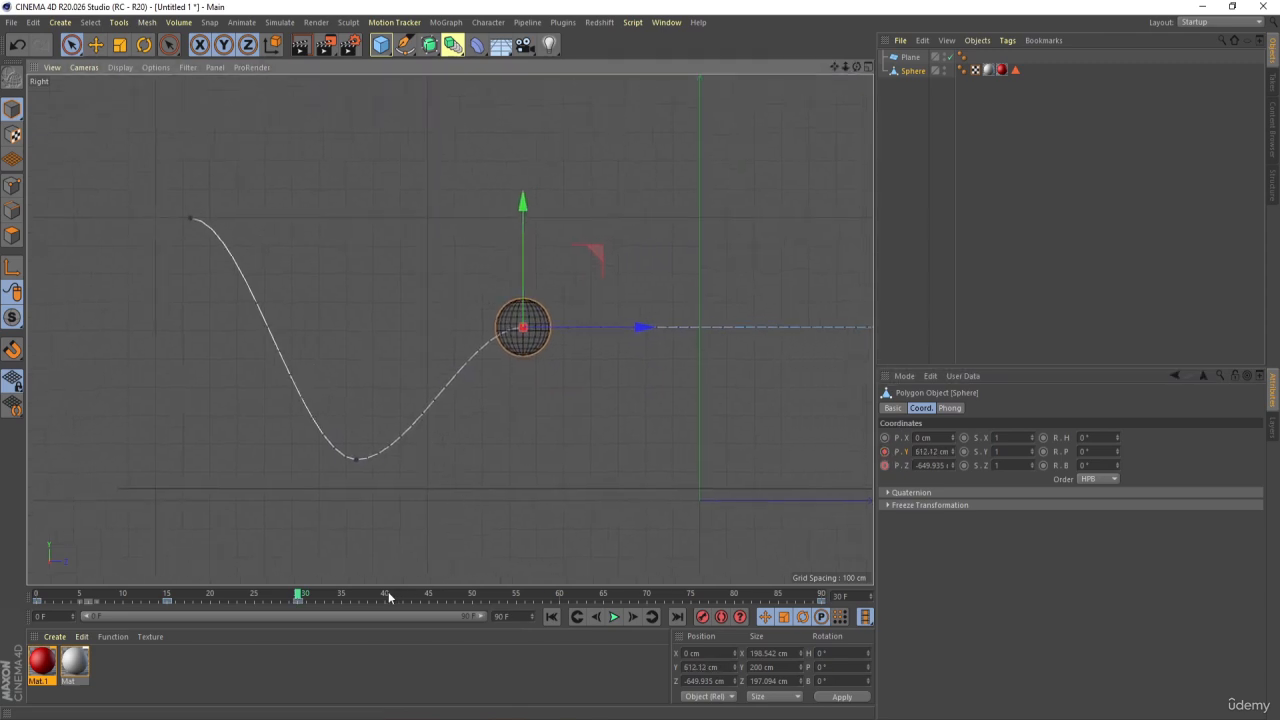
{"action": "left_click_drag", "start_coordinate": [385, 598], "coordinate": [428, 596]}
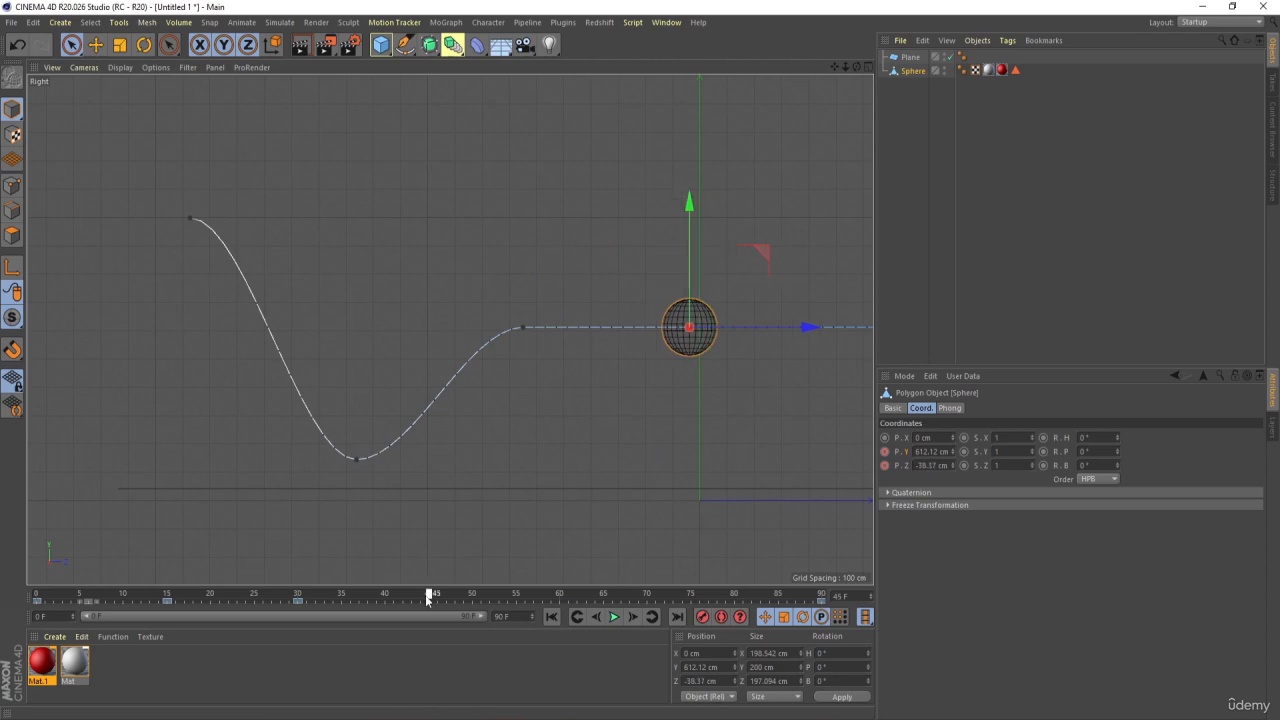
{"action": "middle_click_drag", "start_coordinate": [600, 371], "coordinate": [449, 329]}
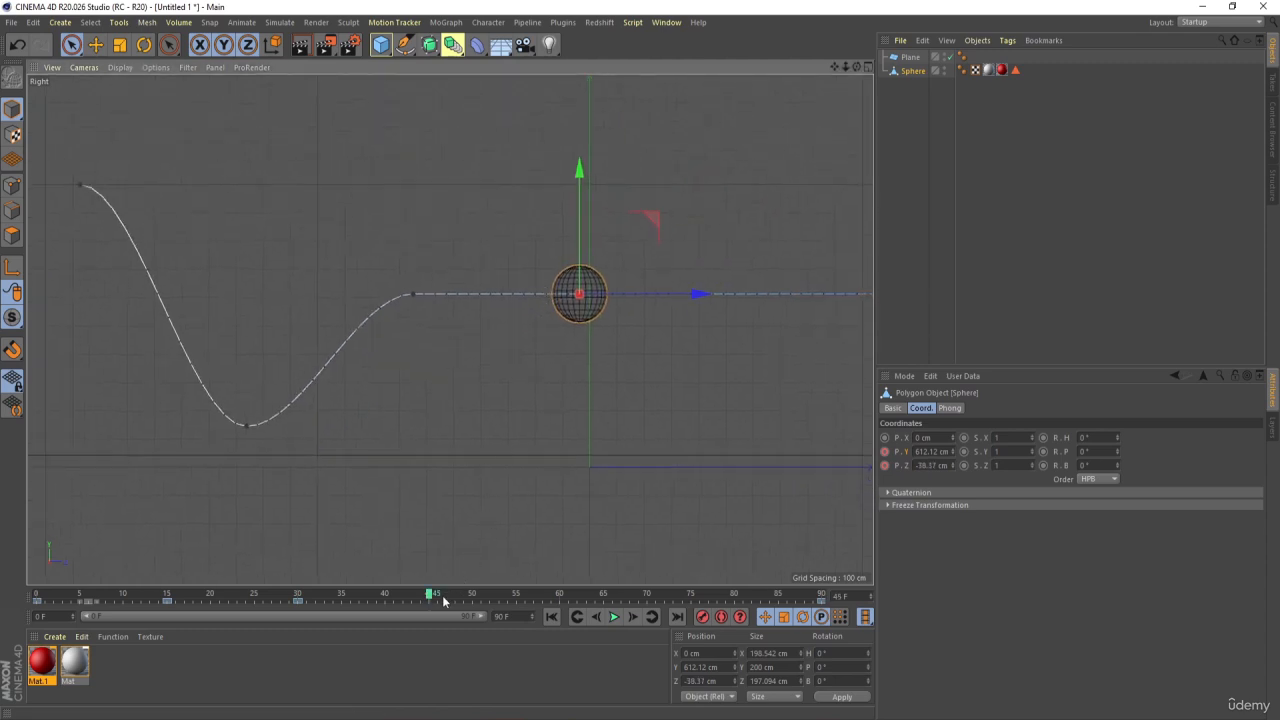
{"action": "left_click_drag", "start_coordinate": [588, 172], "coordinate": [615, 305]}
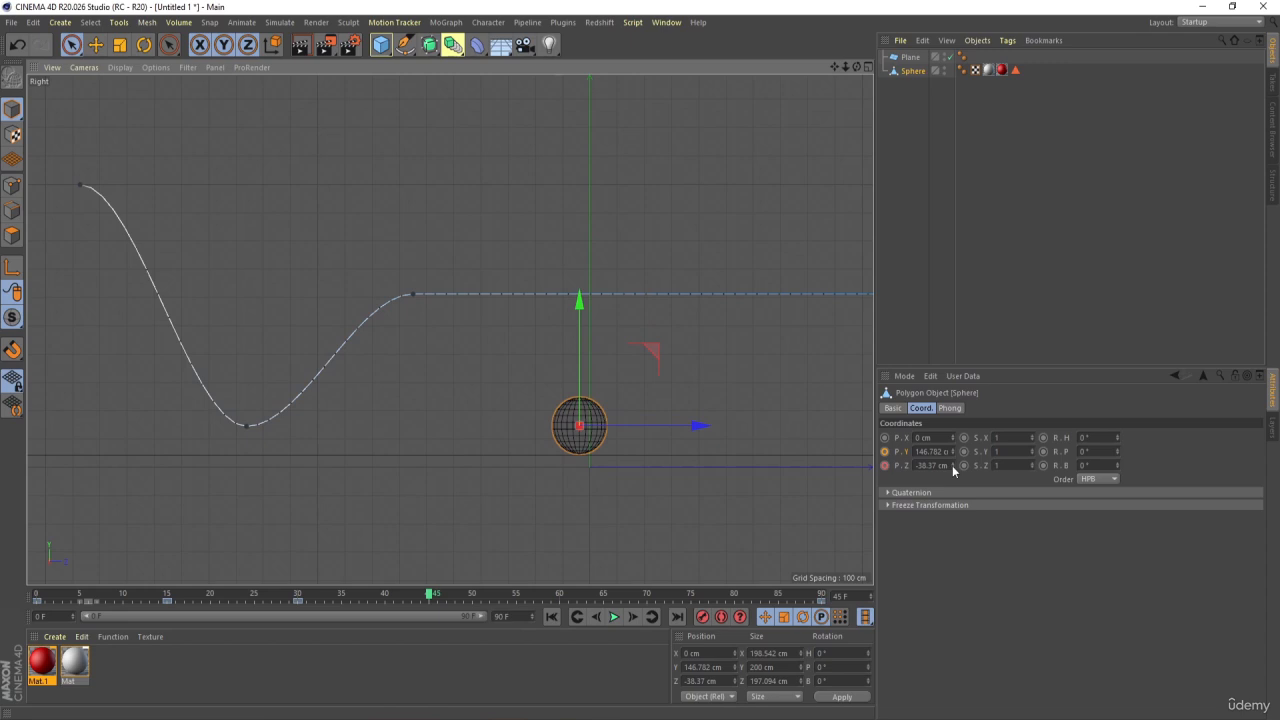
{"action": "left_click", "coordinate": [885, 452]}
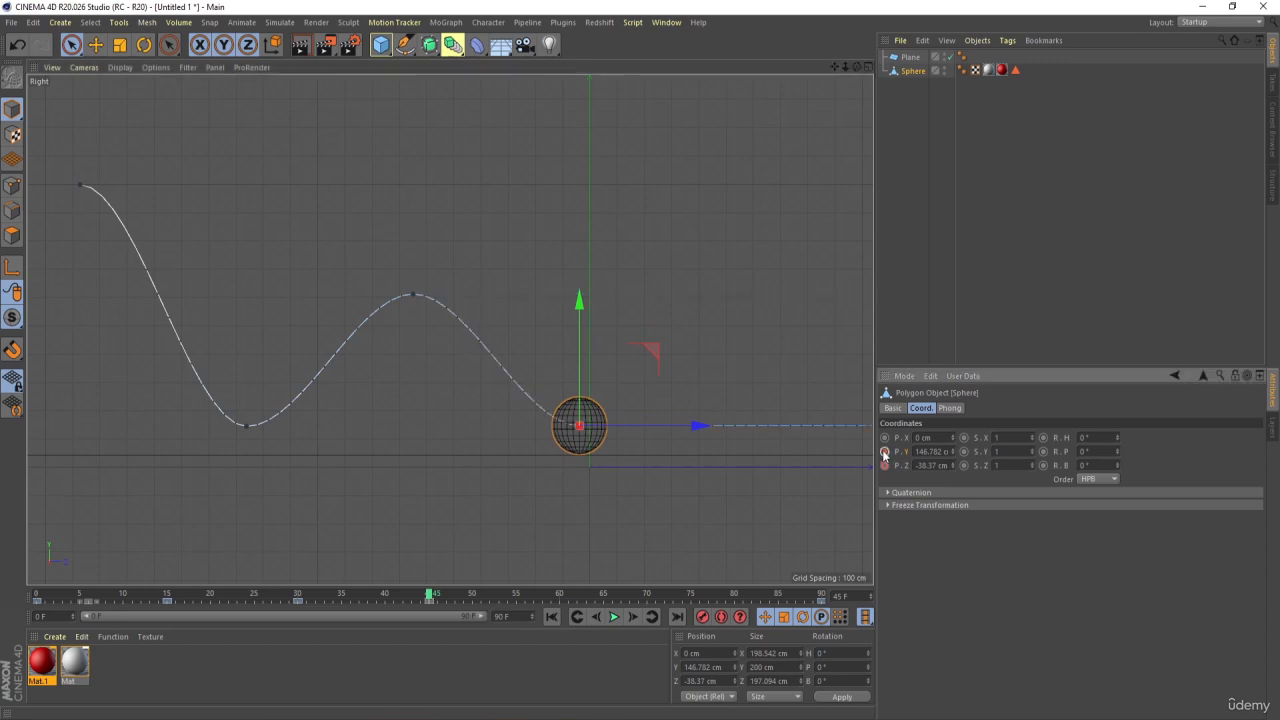
At frame 60, raise the sphere to a Y position of about 414 cm for a lower second bounce and keyframe Y
{"action": "left_click", "coordinate": [560, 598]}
{"action": "middle_click_drag", "start_coordinate": [652, 476], "coordinate": [556, 478], "text": "alt"}
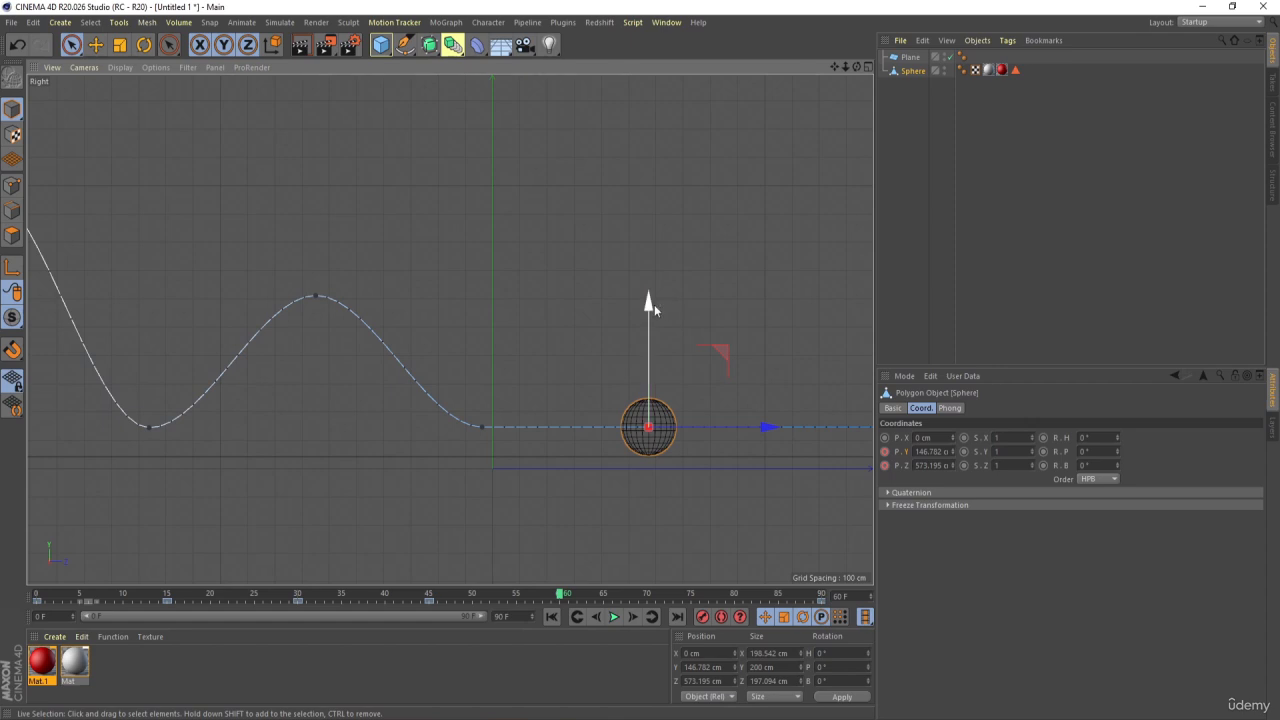
{"action": "left_click_drag", "start_coordinate": [648, 294], "coordinate": [648, 230]}
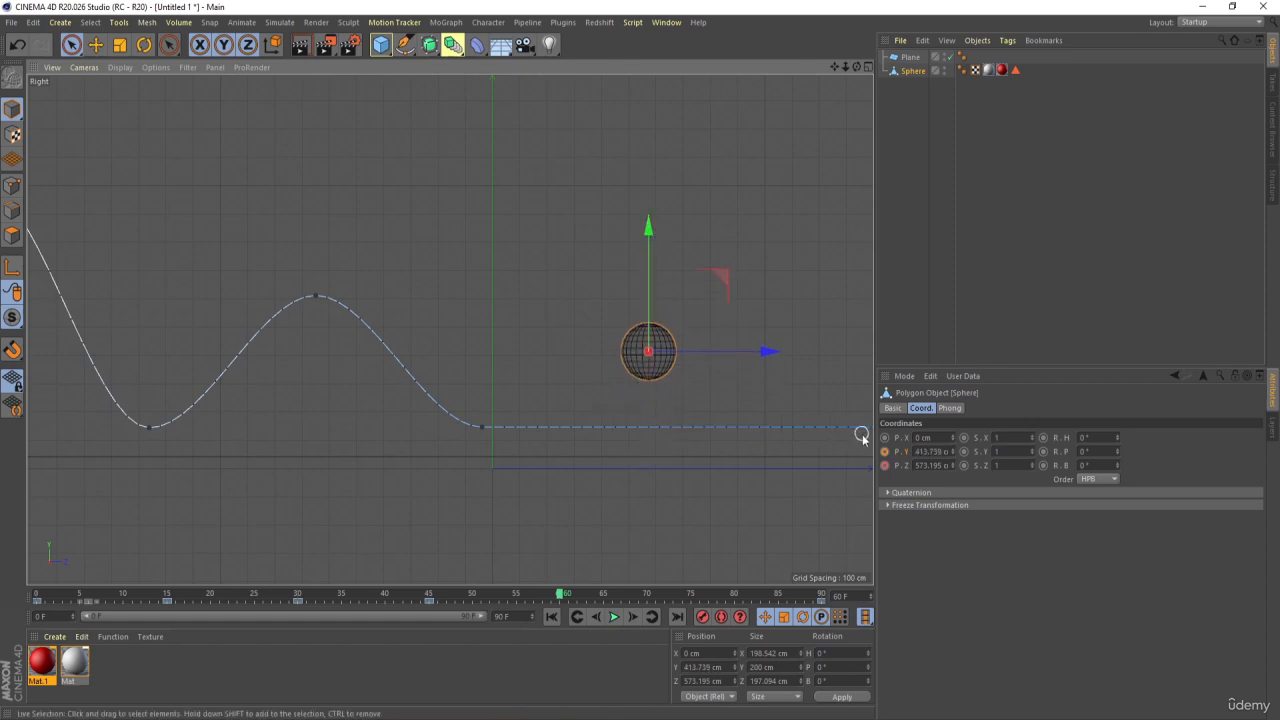
At frame 75, lower the sphere to the plane at a Y position of about 149 cm and keyframe Y
{"action": "left_click", "coordinate": [691, 598]}
{"action": "middle_click_drag", "start_coordinate": [671, 397], "coordinate": [463, 371], "text": "alt"}
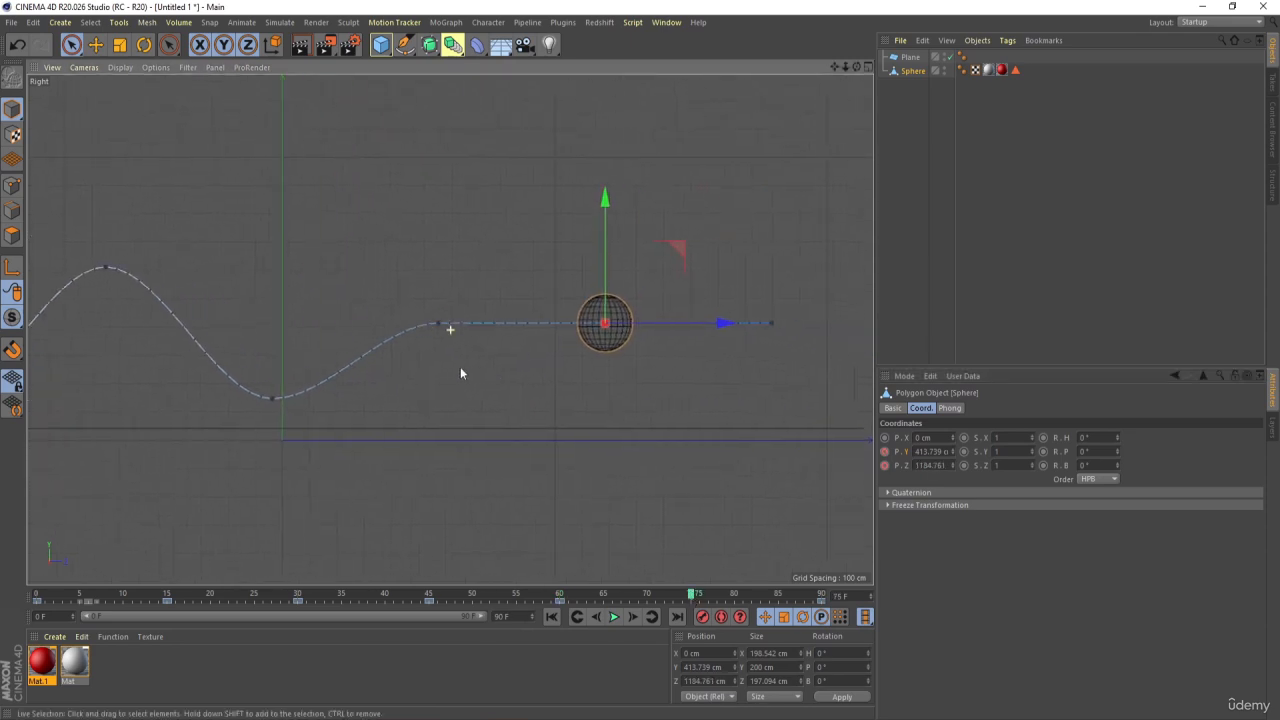
{"action": "left_click_drag", "start_coordinate": [598, 223], "coordinate": [639, 282]}
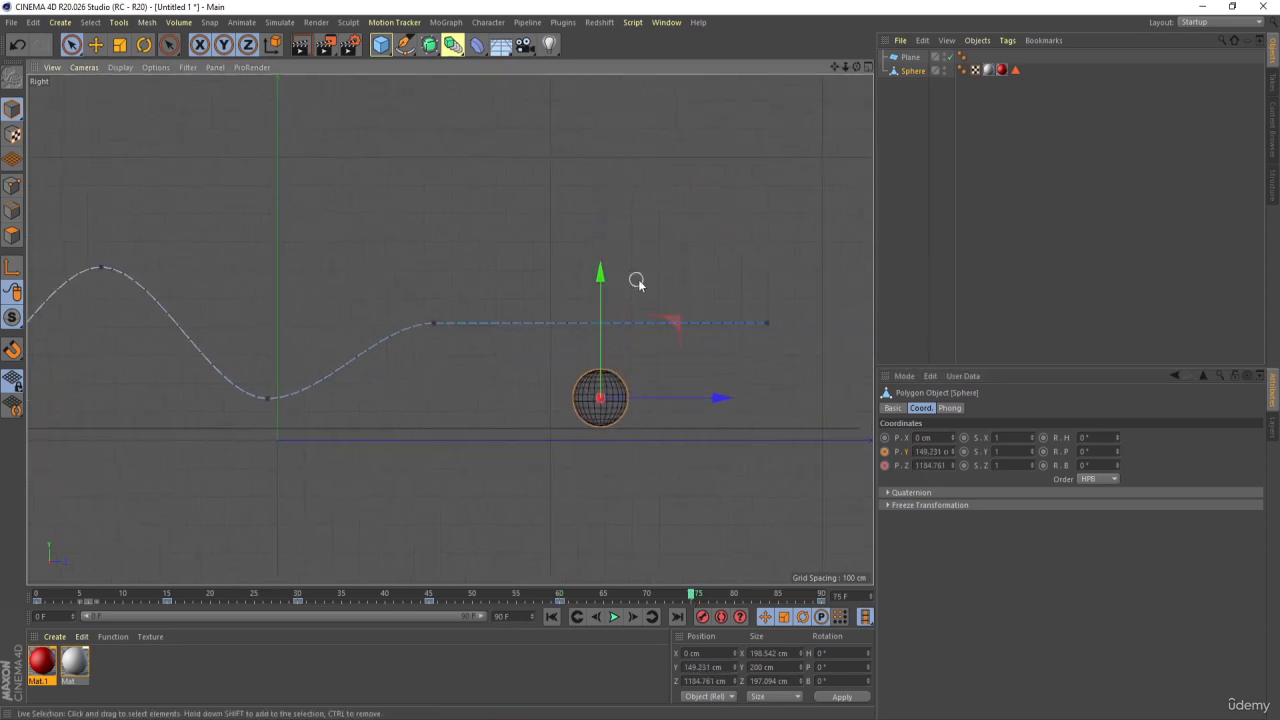
{"action": "left_click", "coordinate": [885, 451]}
Keyframe a last small bounce with the sphere's Y position at about 247 cm on frame 83 and about 149 cm on frame 90
{"action": "left_click", "coordinate": [760, 597]}
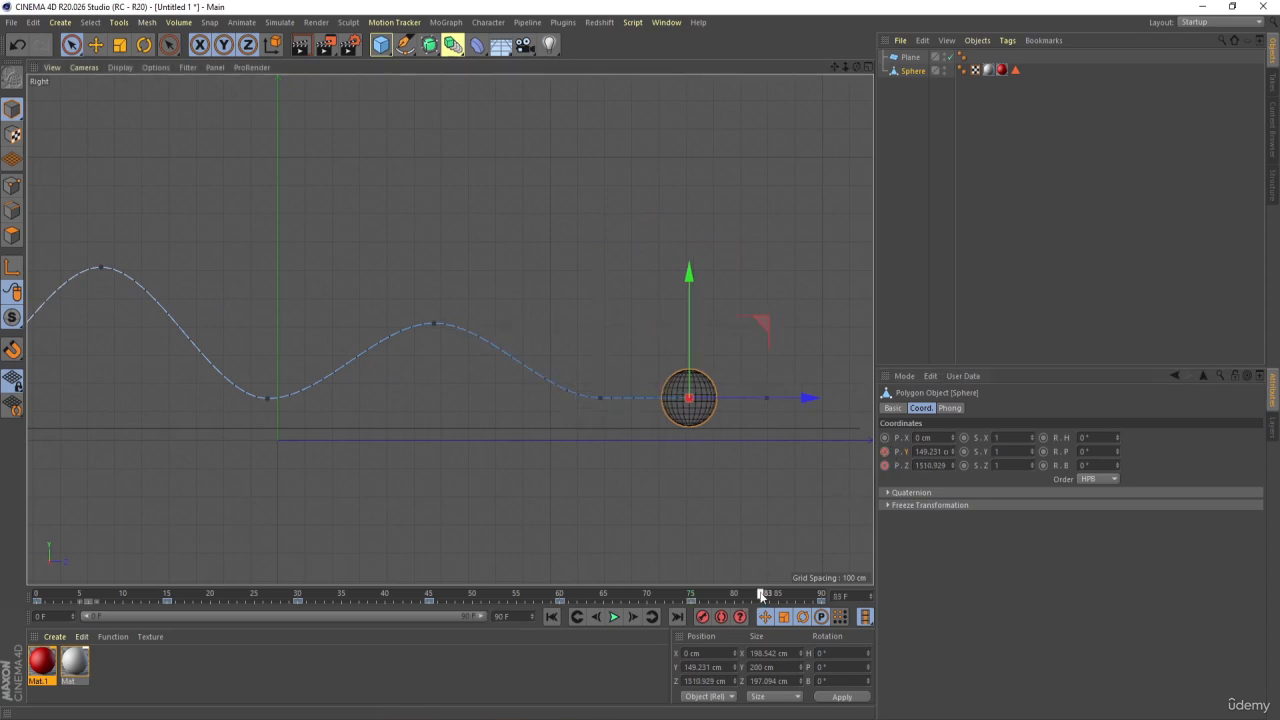
{"action": "left_click_drag", "start_coordinate": [688, 278], "coordinate": [688, 254]}
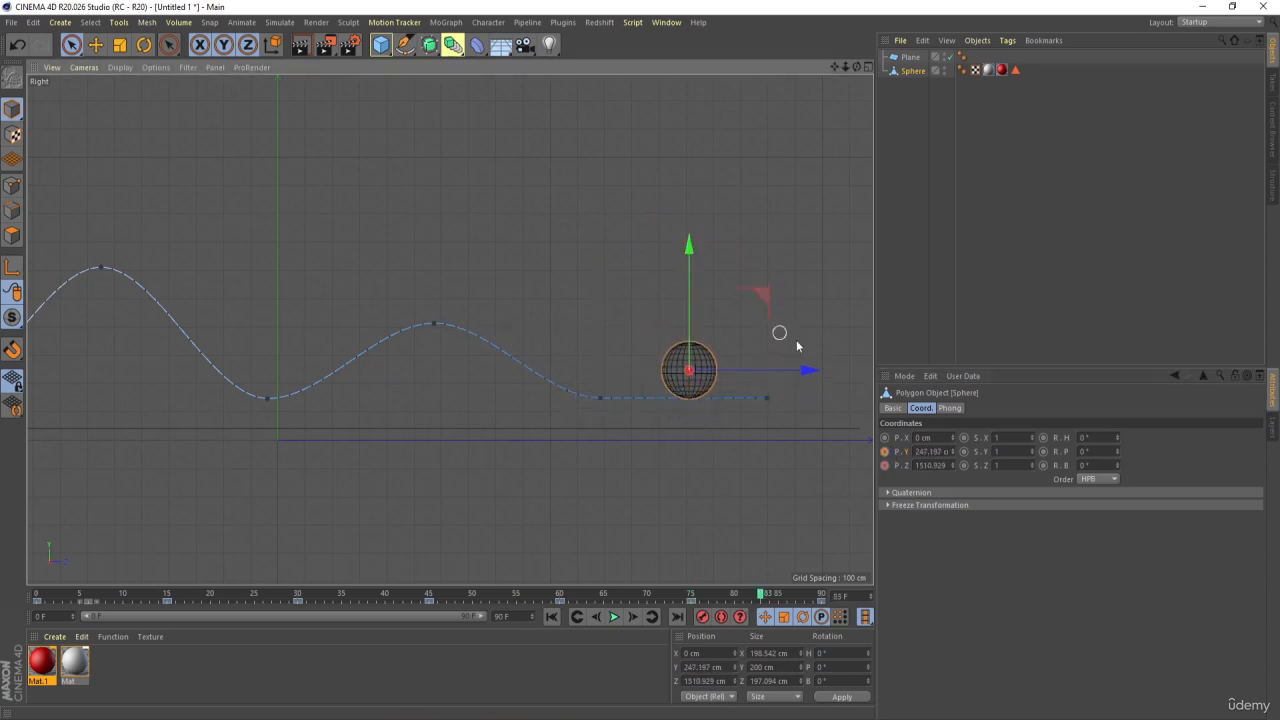
{"action": "left_click", "coordinate": [885, 452]}
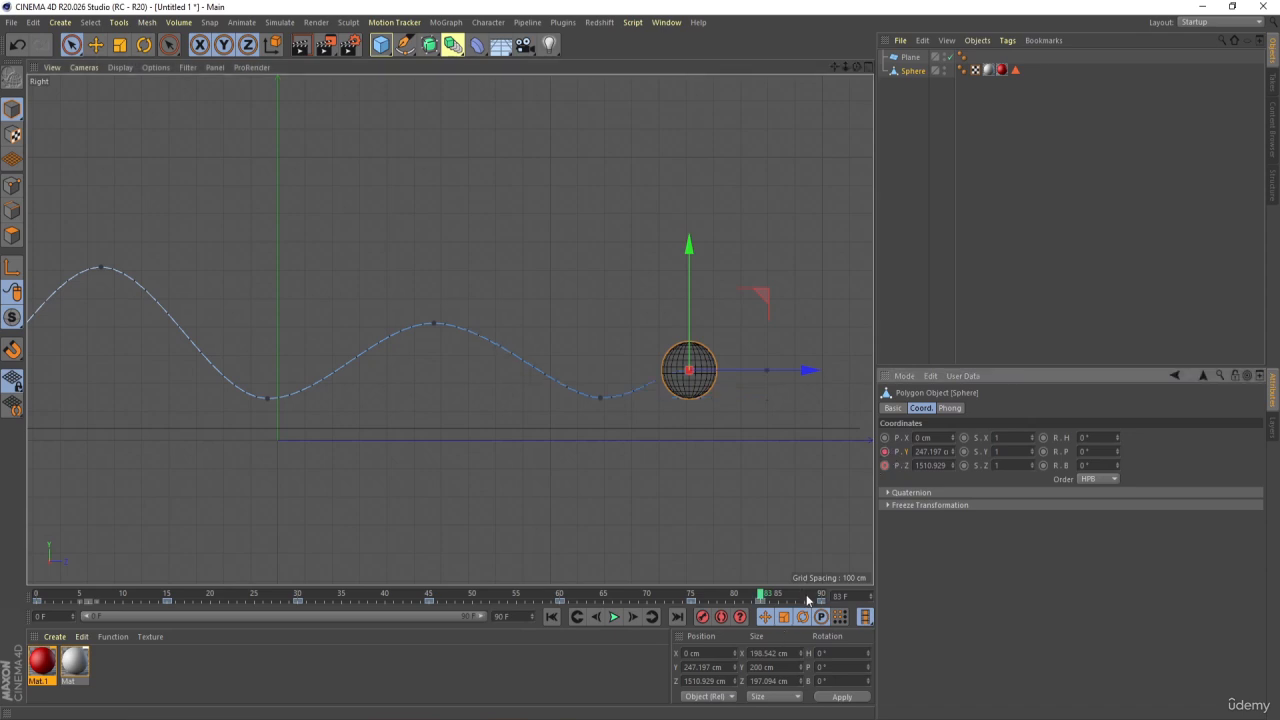
{"action": "left_click", "coordinate": [820, 597]}
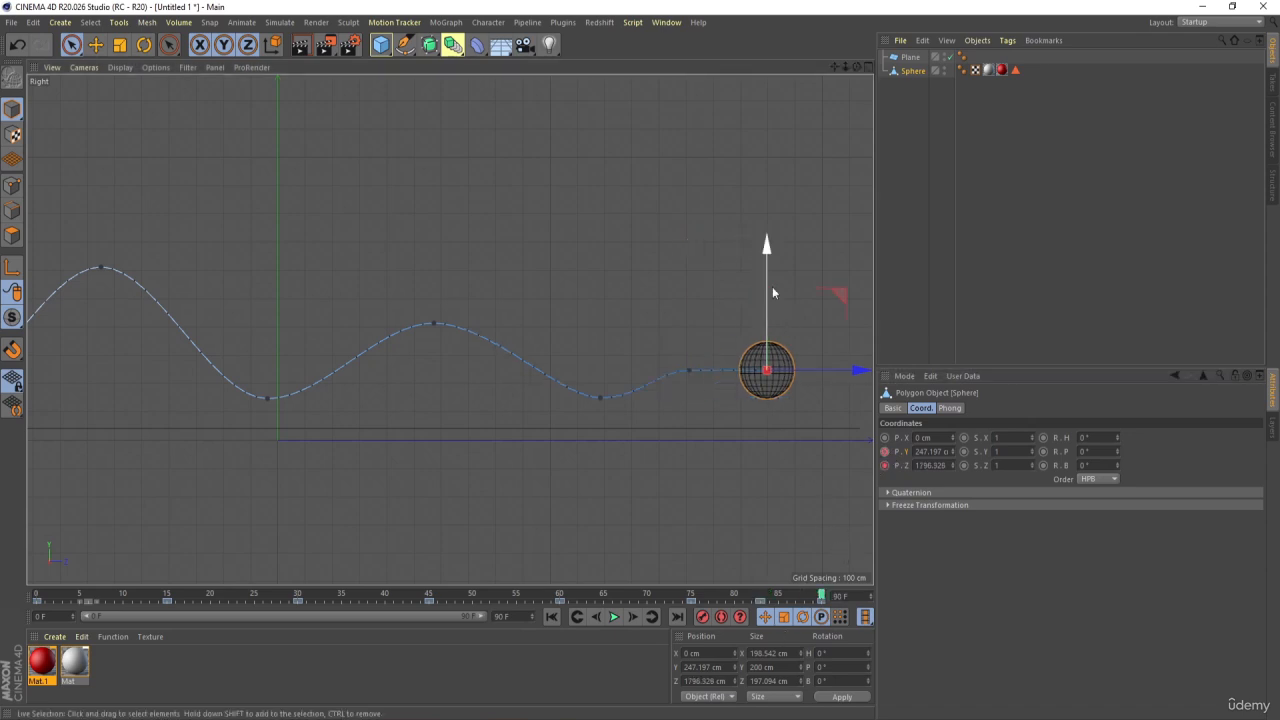
{"action": "left_click_drag", "start_coordinate": [768, 256], "coordinate": [790, 278]}
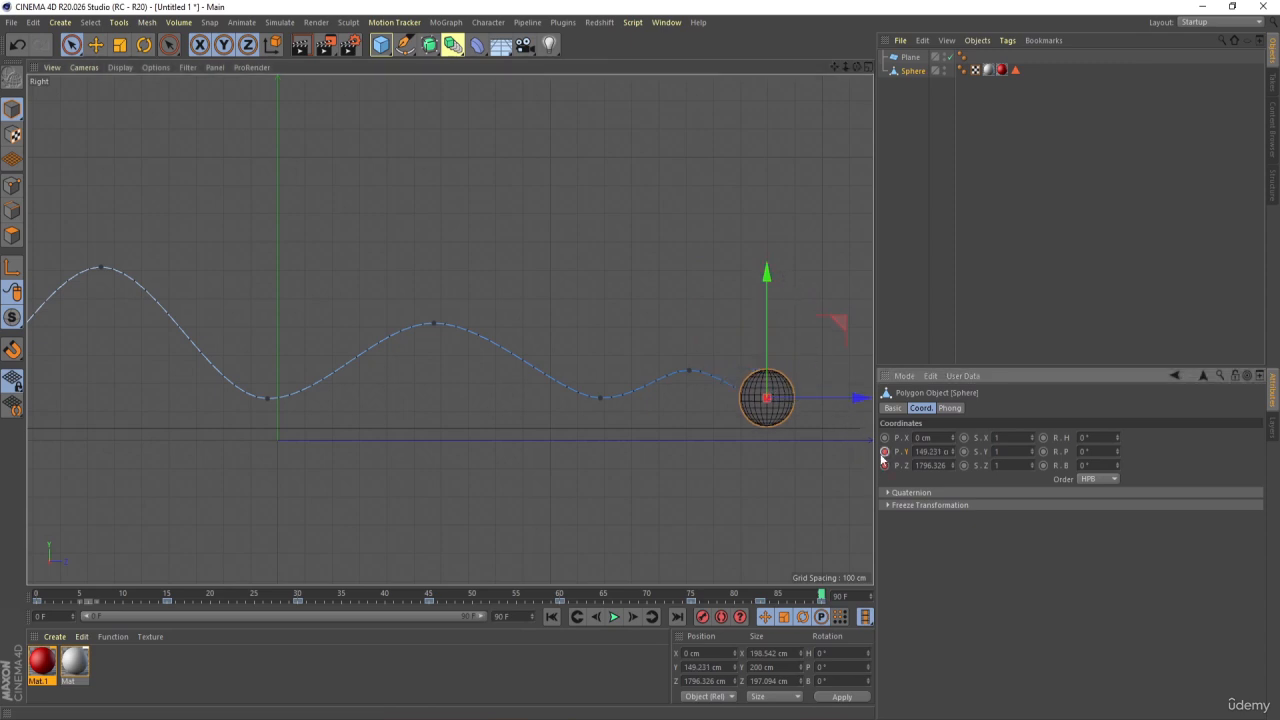
Play the bouncing sphere animation in the perspective view, stop it and rewind to frame 0
{"action": "middle_click", "coordinate": [611, 454]}
{"action": "middle_click", "coordinate": [340, 286]}
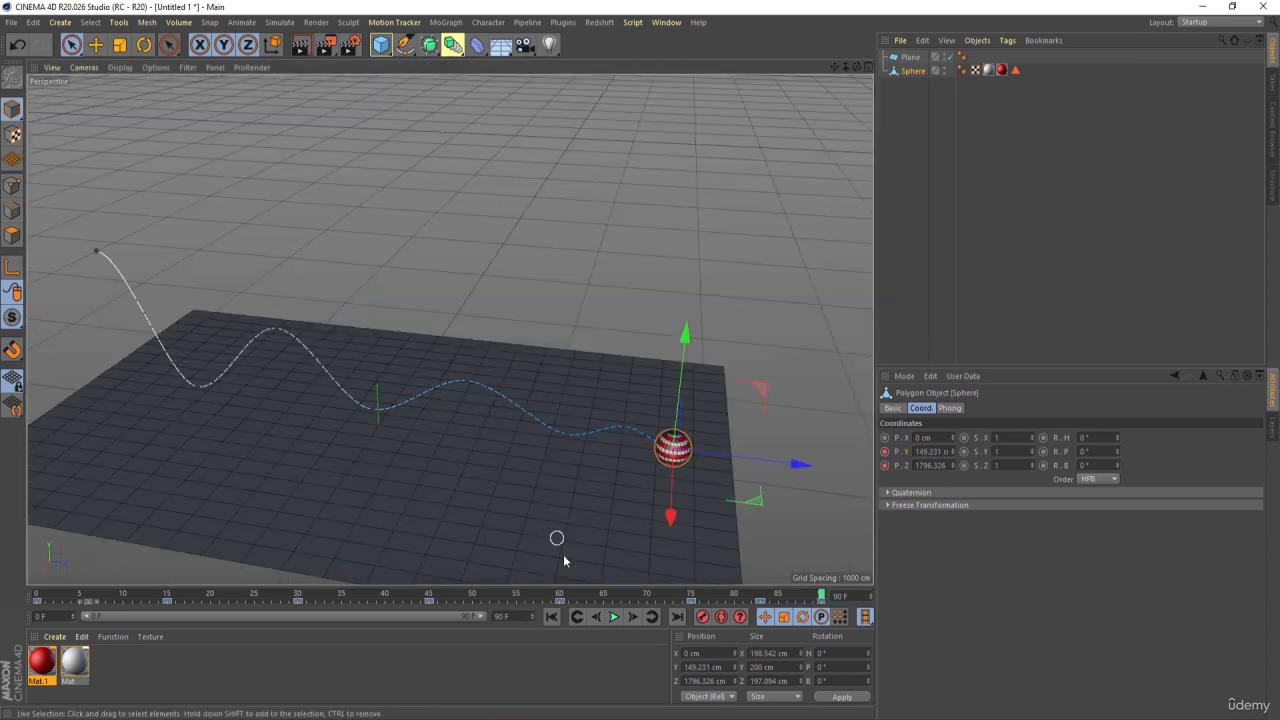
{"action": "left_click", "coordinate": [551, 616]}
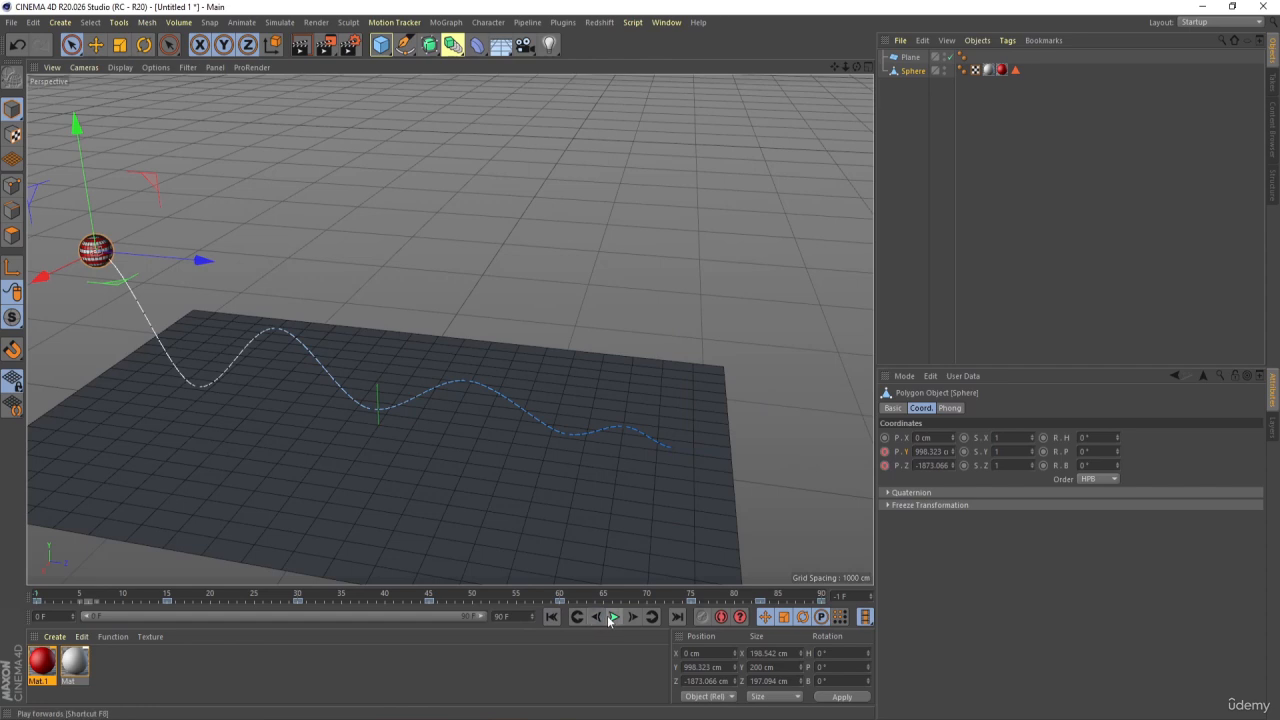
{"action": "left_click", "coordinate": [609, 619]}
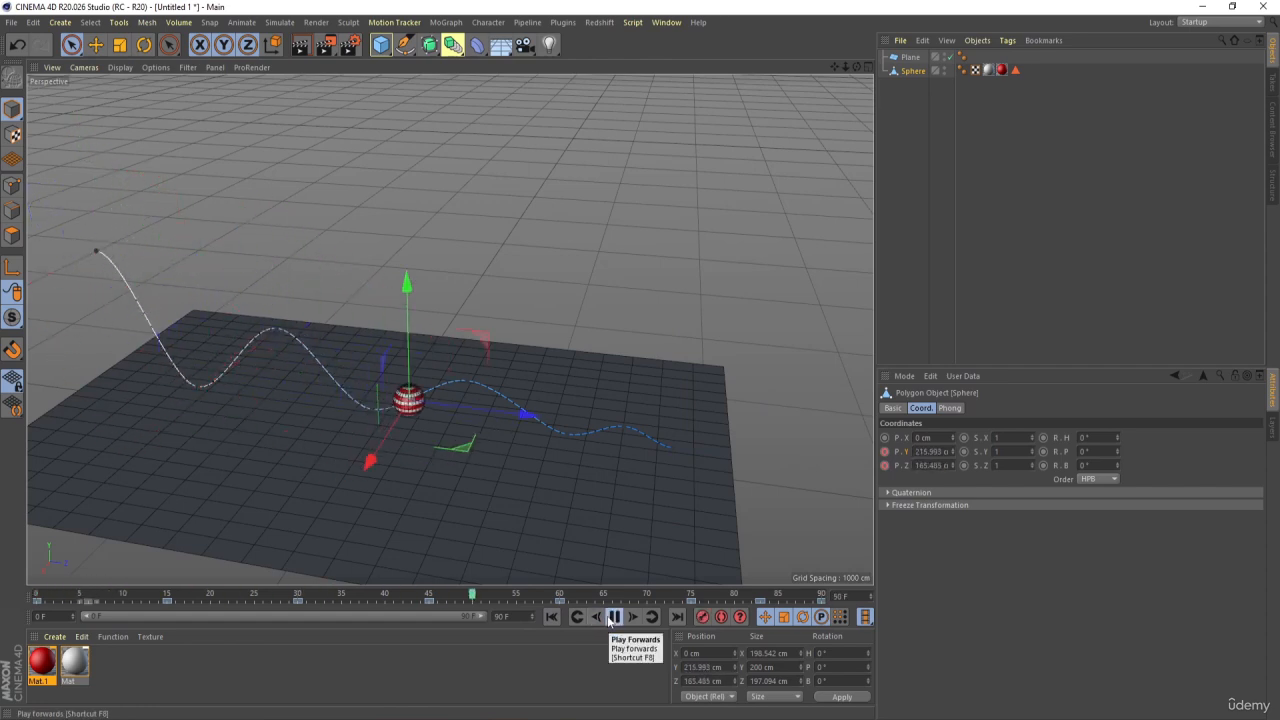
{"action": "left_click", "coordinate": [611, 618]}
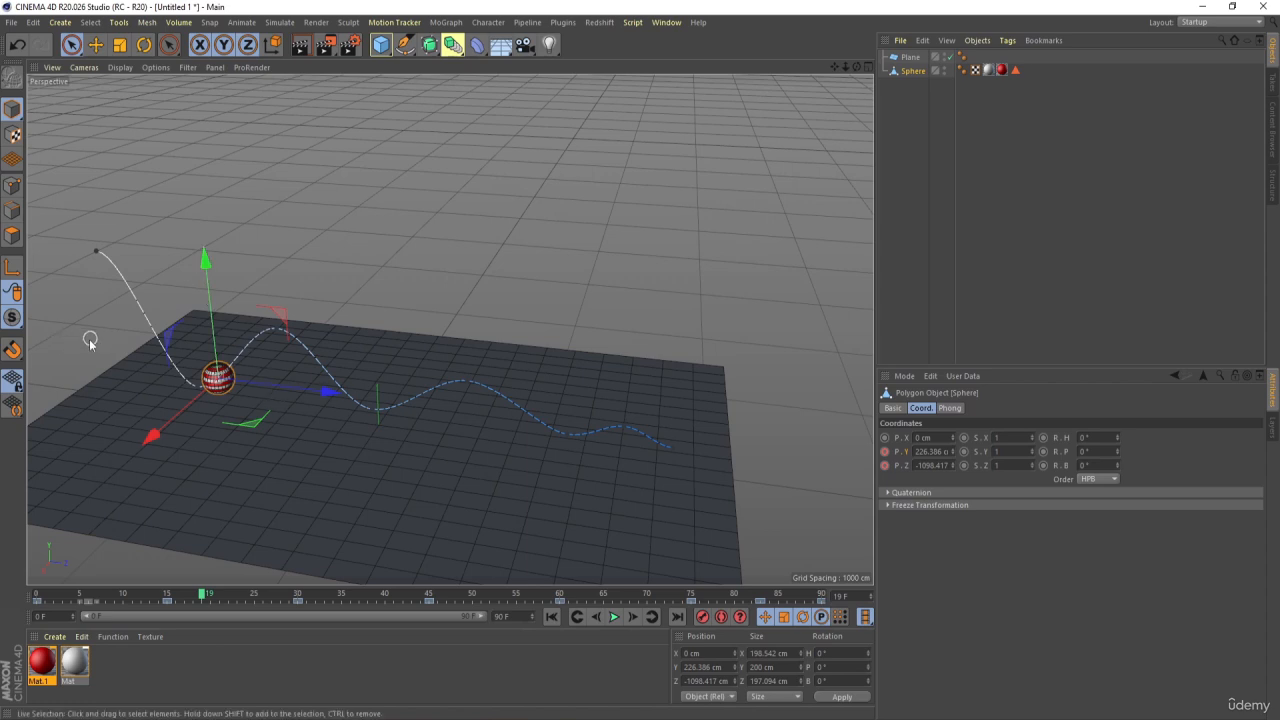
{"action": "left_click", "coordinate": [555, 618]}
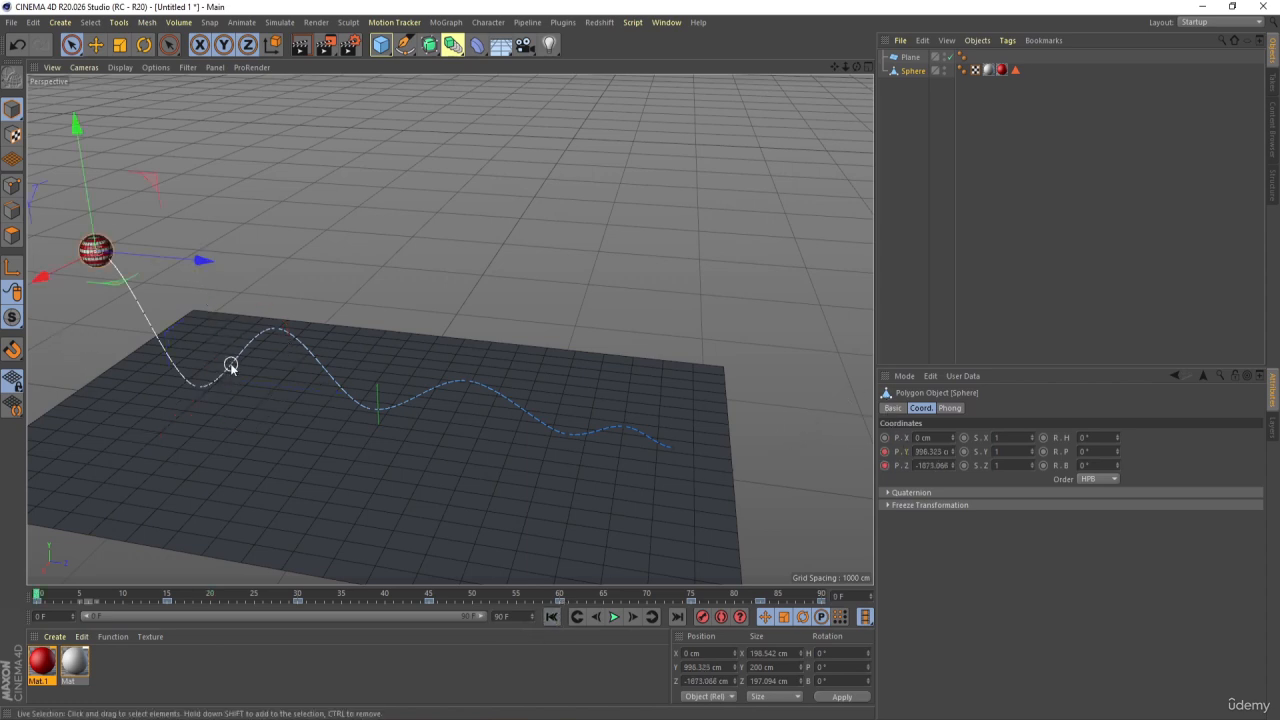
Open the F-curve of the sphere's Y position, reposition the timeline window and frame the curve from frame 0 to about frame 40
{"action": "right_click", "coordinate": [907, 457]}
{"action": "mouse_move", "coordinate": [927, 467]}
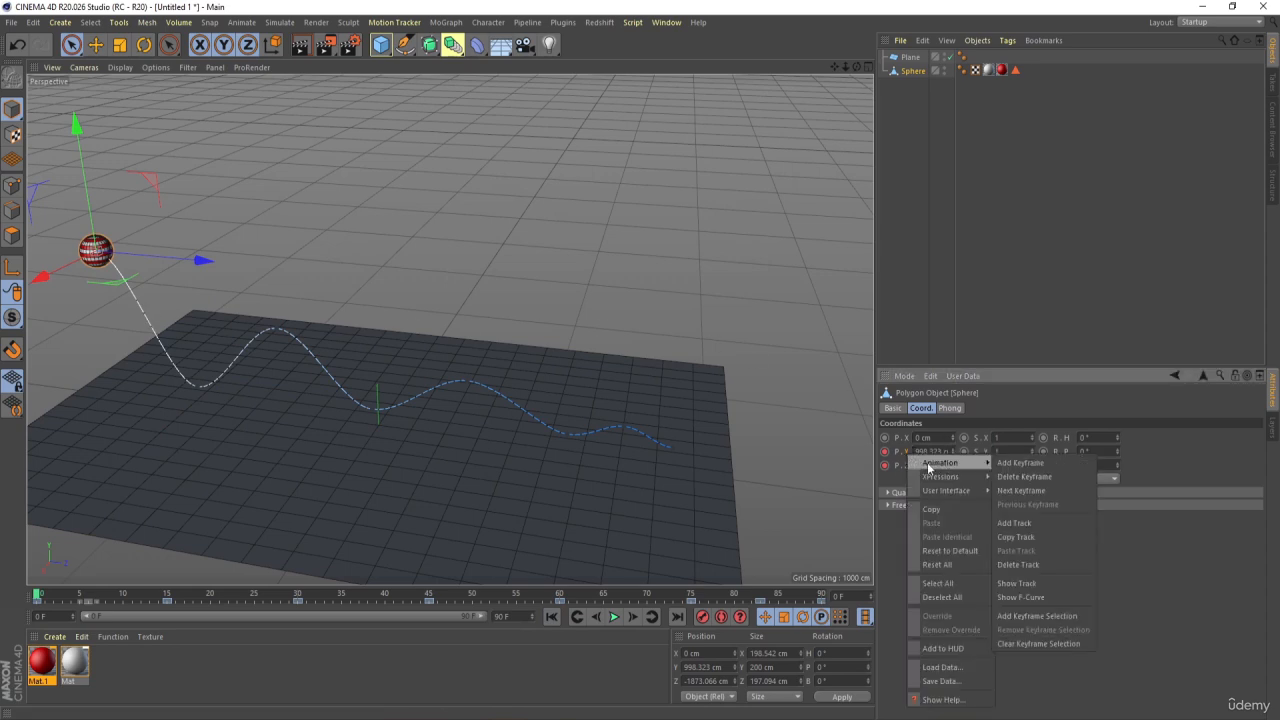
{"action": "left_click", "coordinate": [1021, 598]}
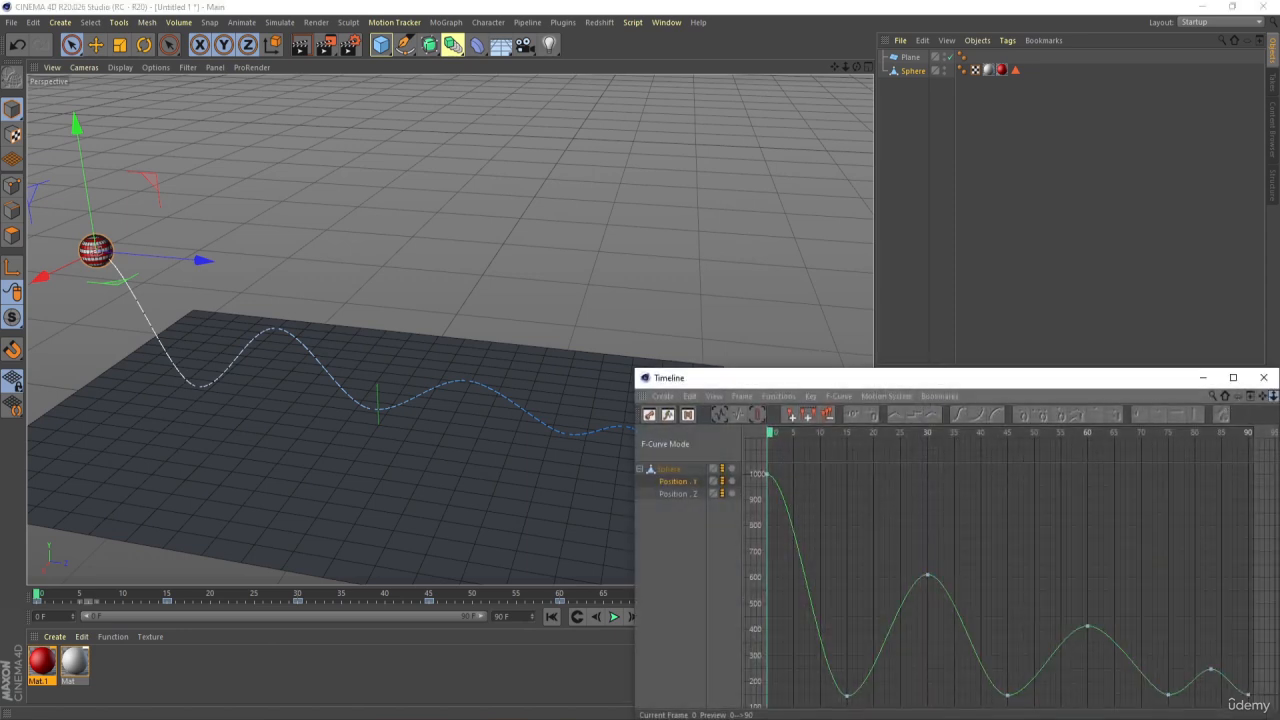
{"action": "left_click_drag", "start_coordinate": [1274, 396], "coordinate": [1279, 396]}
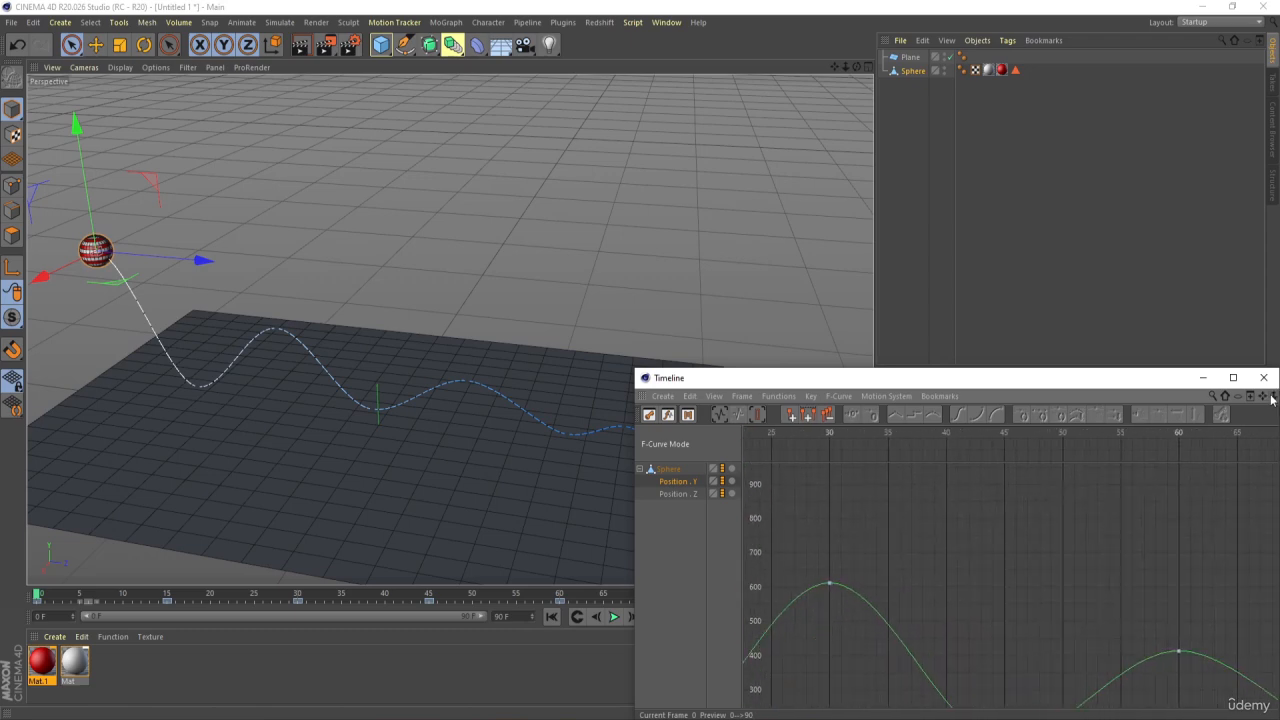
{"action": "left_click_drag", "start_coordinate": [1136, 389], "coordinate": [691, 177]}
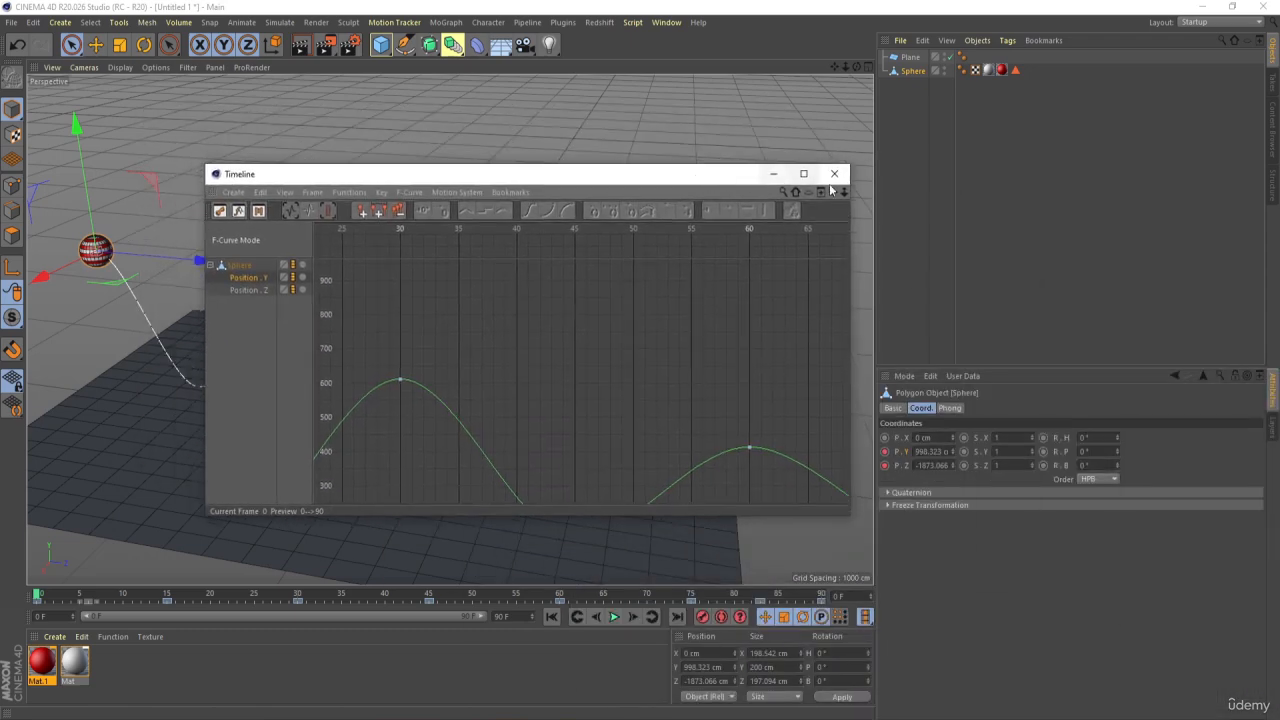
{"action": "left_click_drag", "start_coordinate": [834, 192], "coordinate": [1152, 164]}
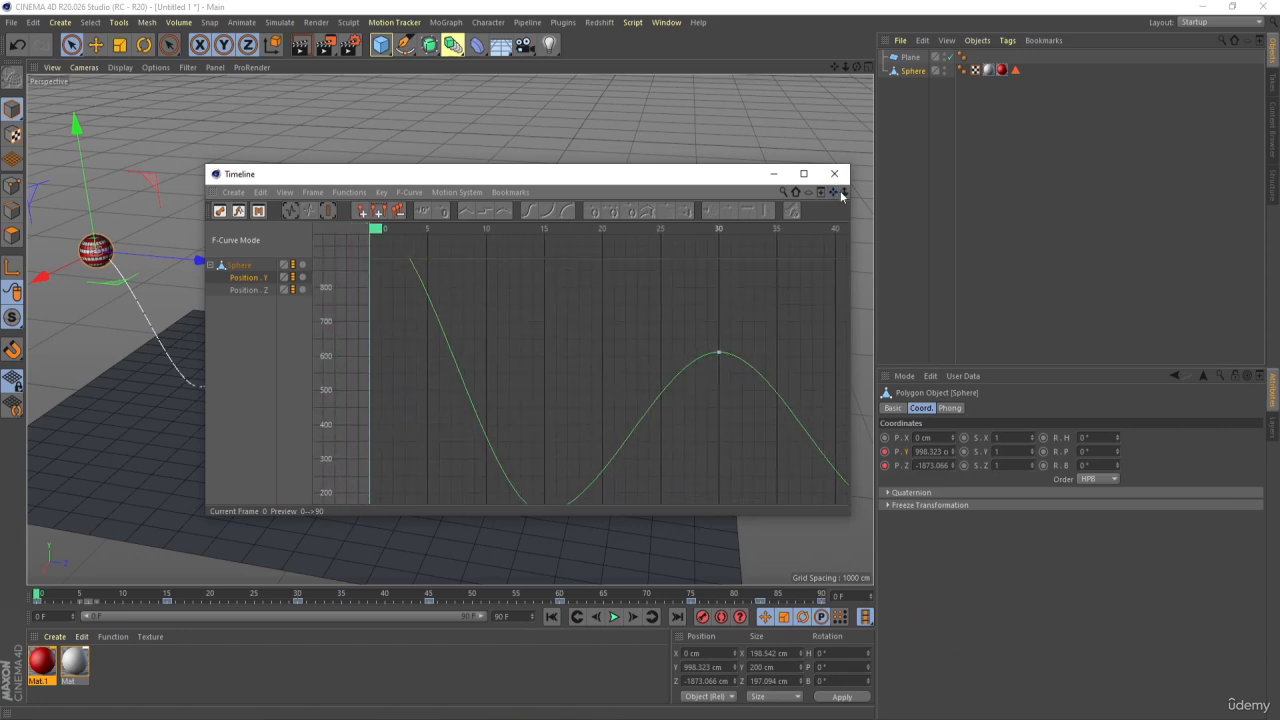
{"action": "left_click_drag", "start_coordinate": [844, 192], "coordinate": [844, 250]}
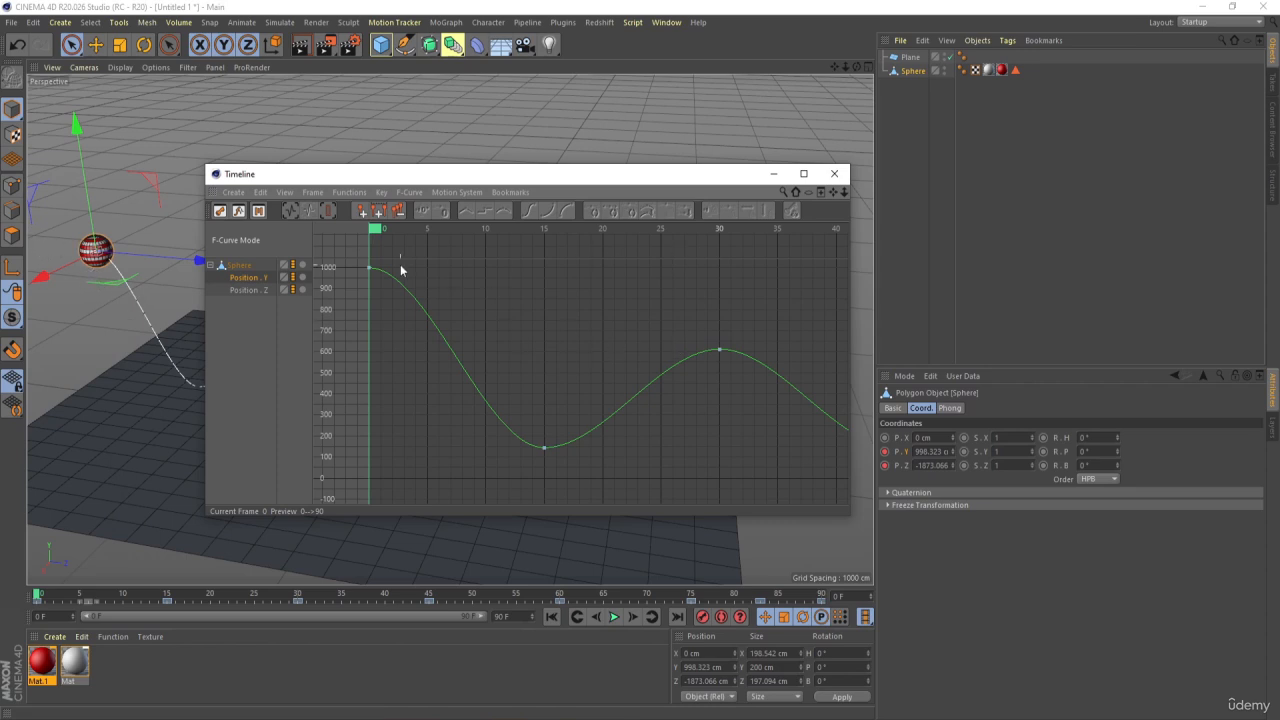
Try a steep downward tangent on the Y curve's frame 0 key, about 1.35 F and -382 cm, preview the motion and undo it
{"action": "left_click_drag", "start_coordinate": [402, 312], "coordinate": [384, 349]}
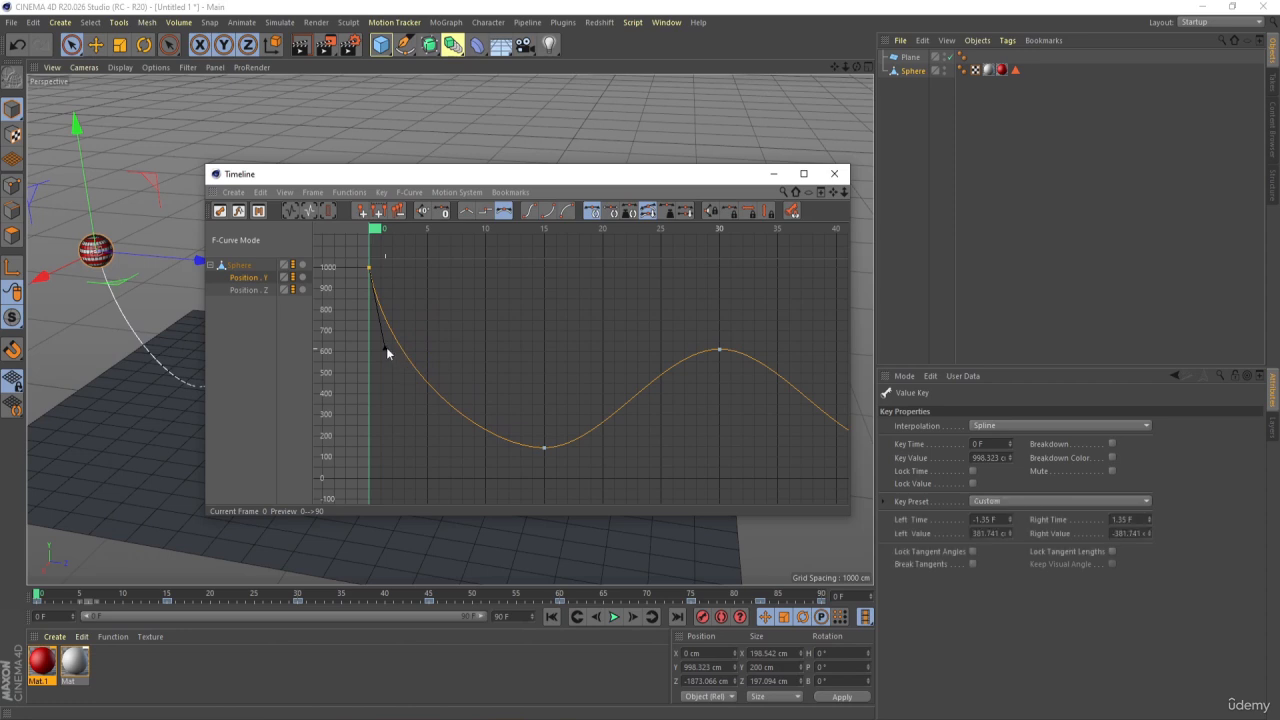
{"action": "left_click_drag", "start_coordinate": [405, 185], "coordinate": [536, 146]}
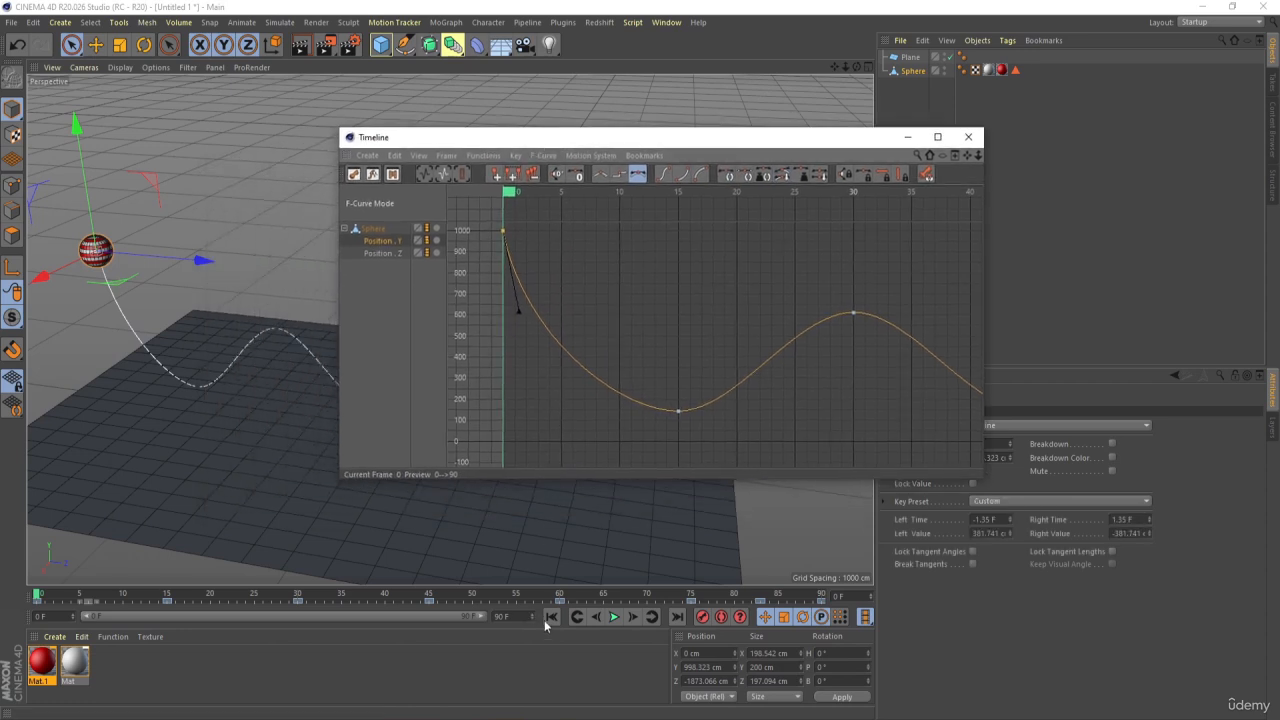
{"action": "left_click", "coordinate": [612, 618]}
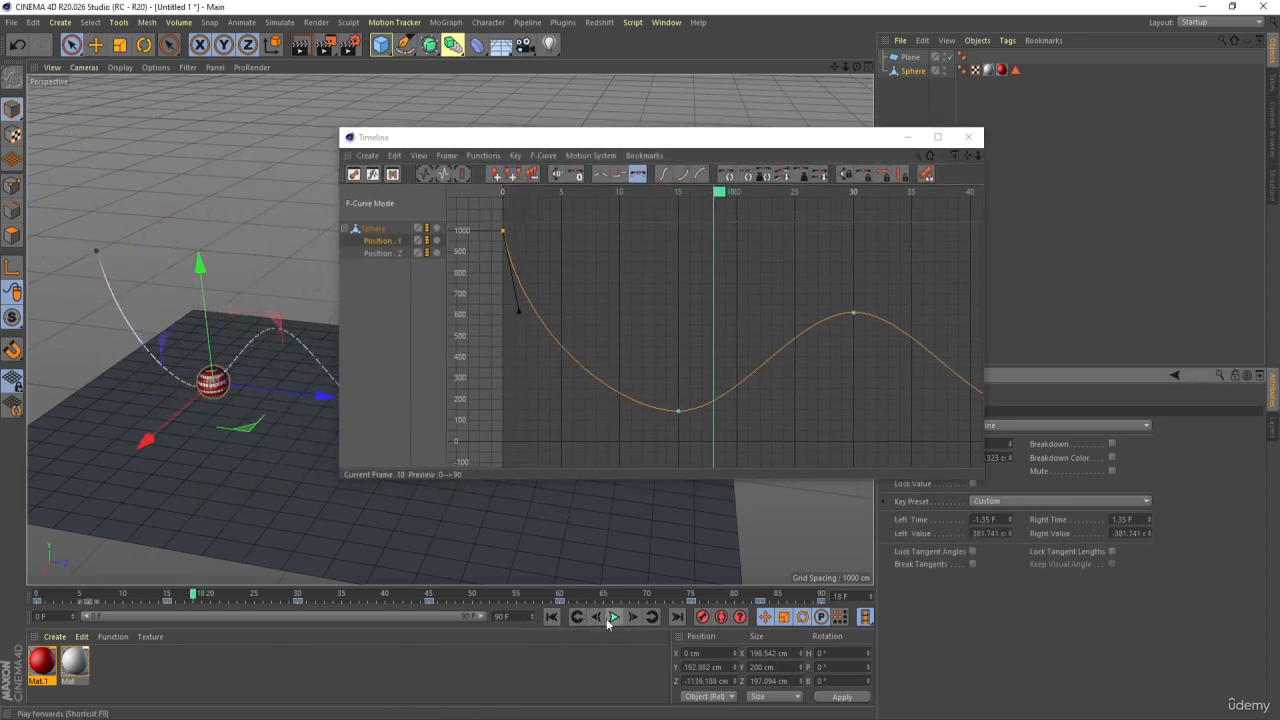
{"action": "key", "text": "ctrl+z"}
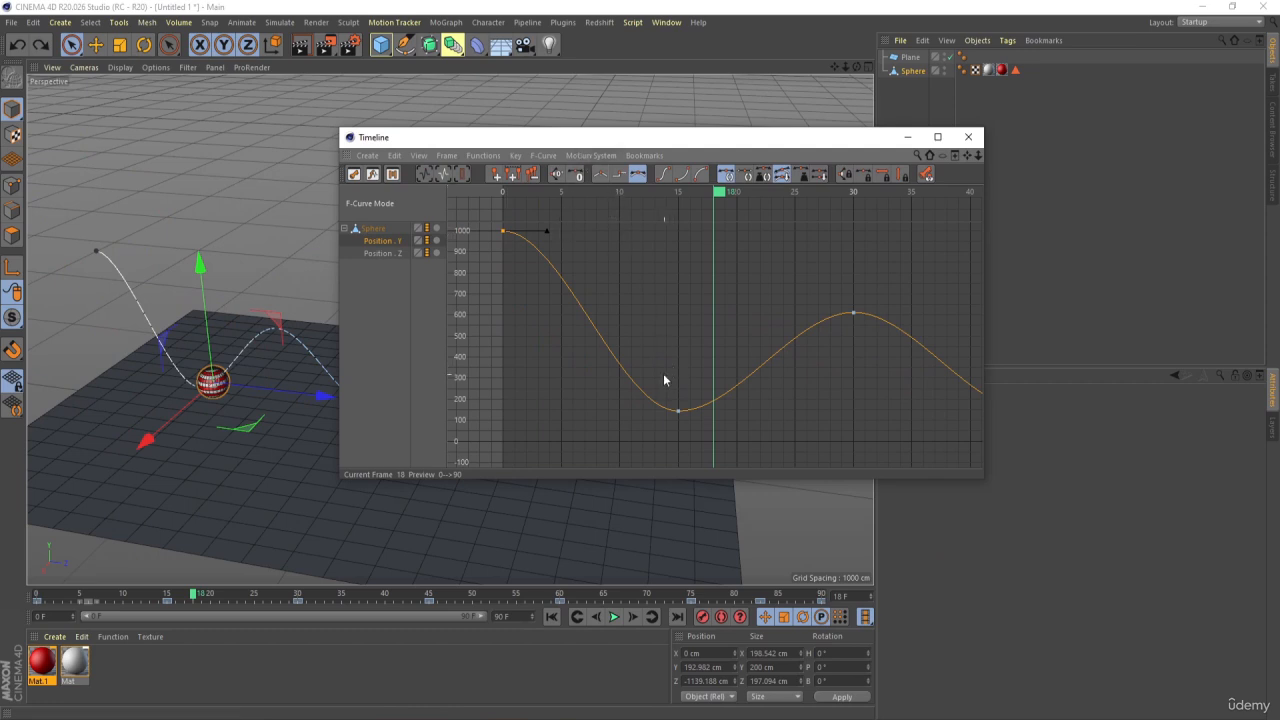
Try tilting both linked tangents of the Y curve's frame 15 key to about 3.3 F and 105 cm, and undo it
{"action": "left_click_drag", "start_coordinate": [577, 199], "coordinate": [683, 193]}
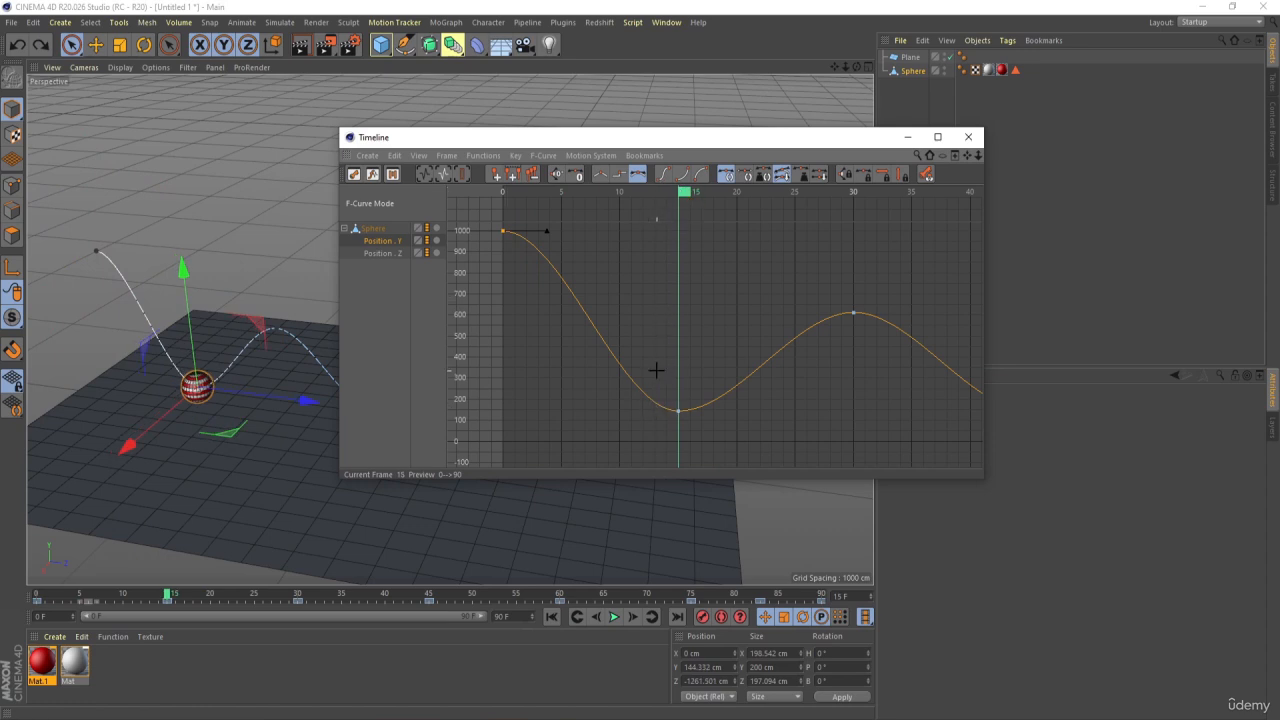
{"action": "left_click_drag", "start_coordinate": [656, 370], "coordinate": [700, 435]}
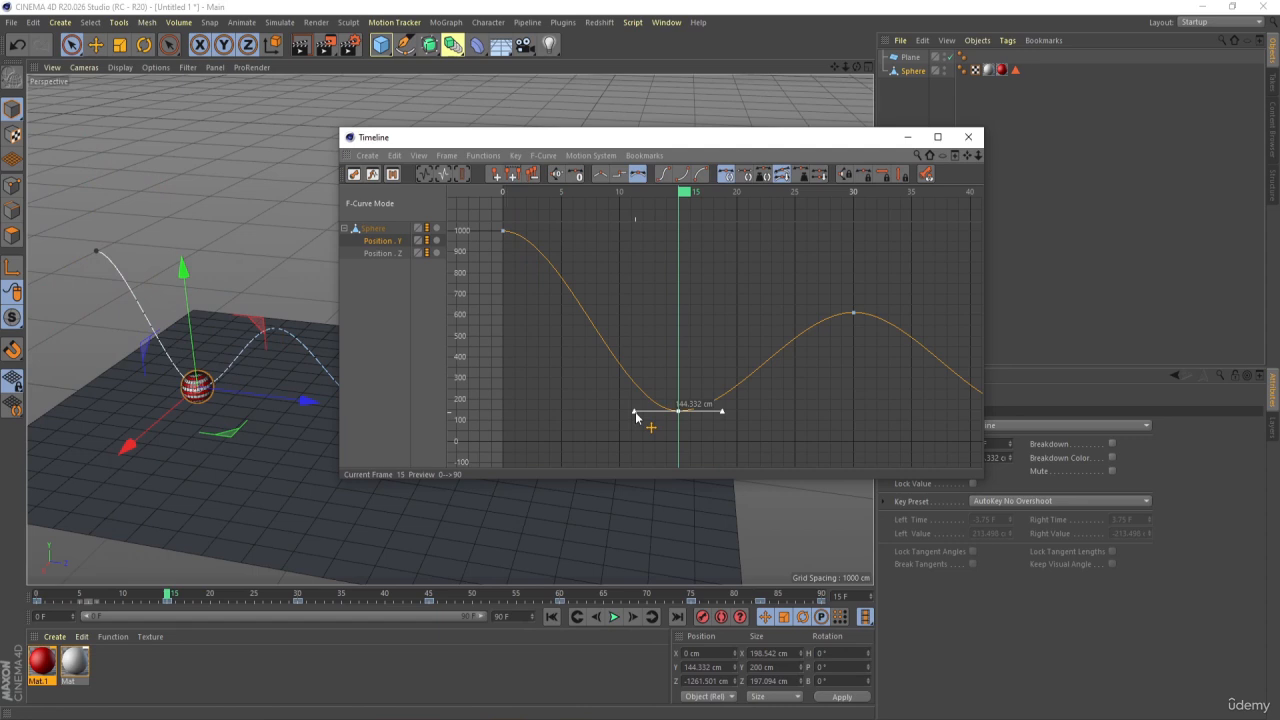
{"action": "left_click_drag", "start_coordinate": [635, 412], "coordinate": [640, 389]}
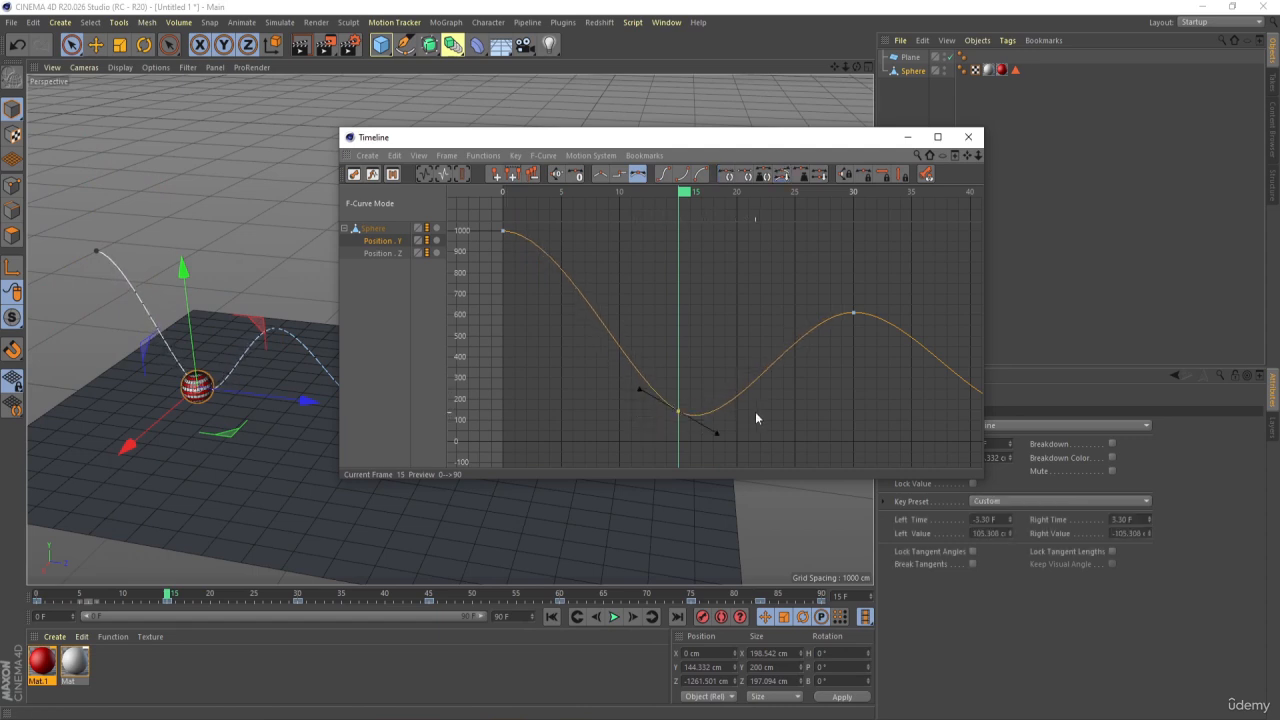
{"action": "key", "text": "ctrl+z"}
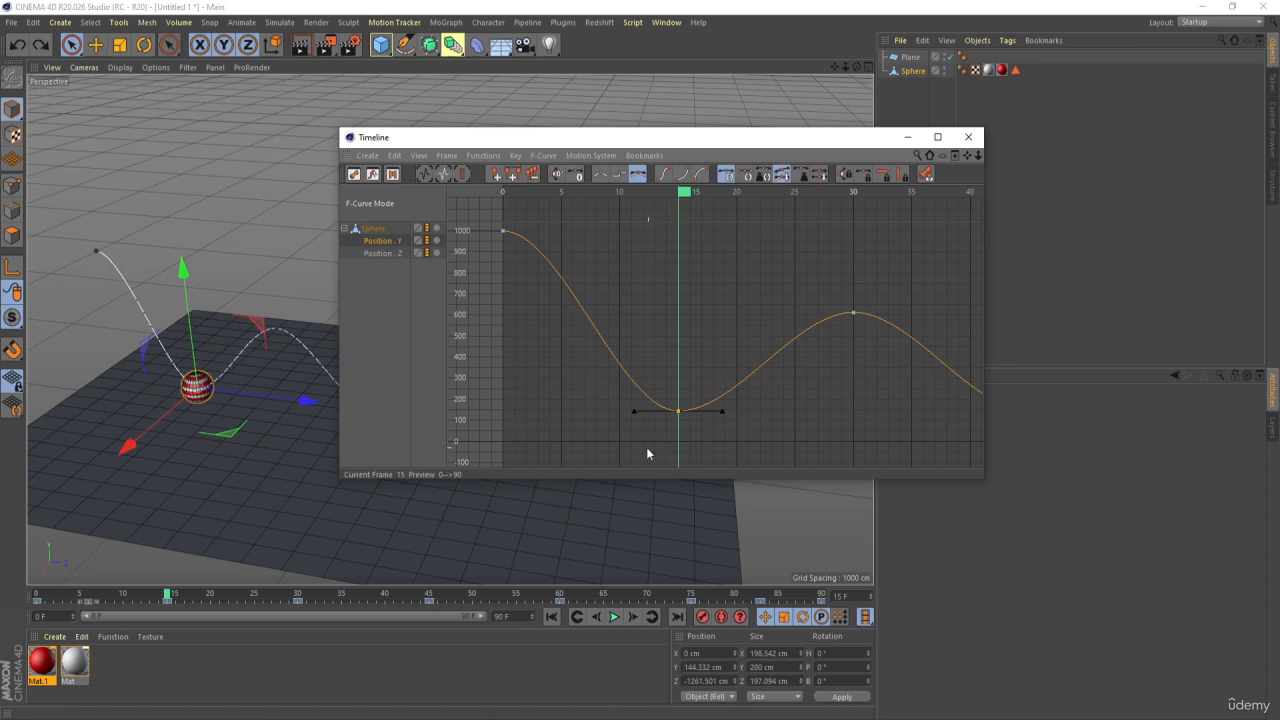
Break the tangents of the Y curve's frame 15 key and steepen the left one to about -1.65 F and 467 cm
{"action": "left_click", "coordinate": [634, 418]}
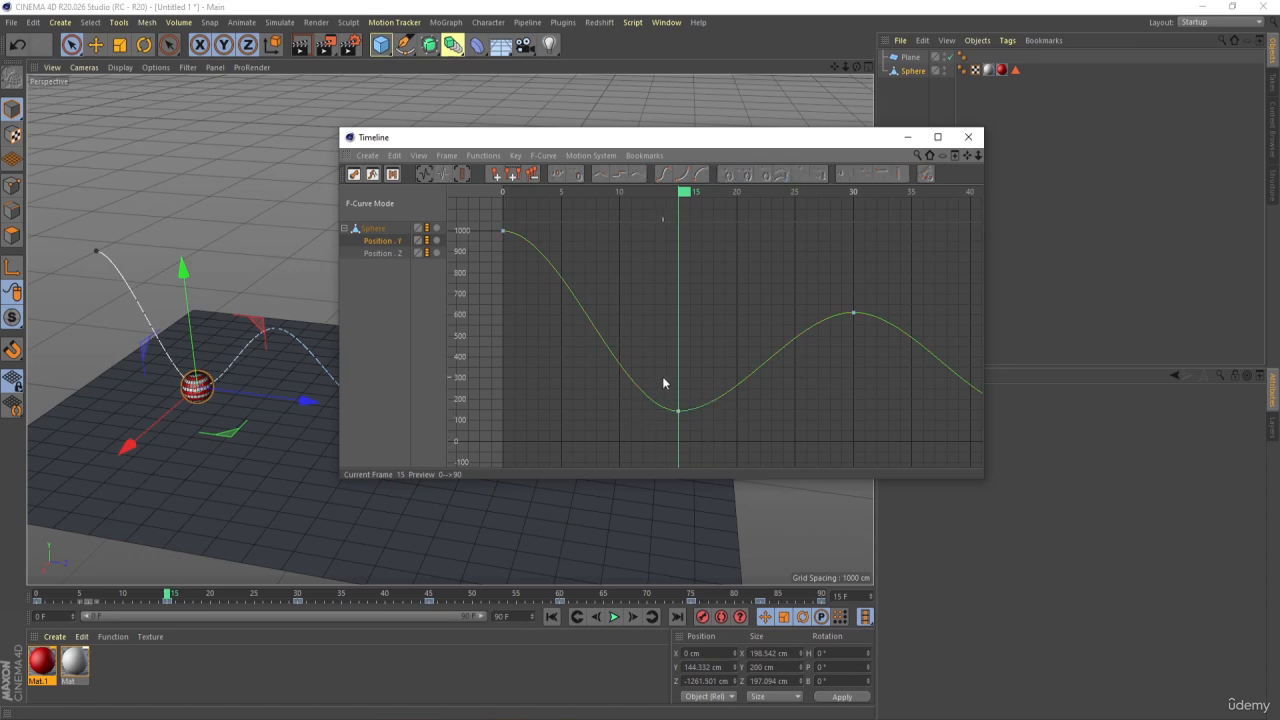
{"action": "left_click", "coordinate": [679, 411]}
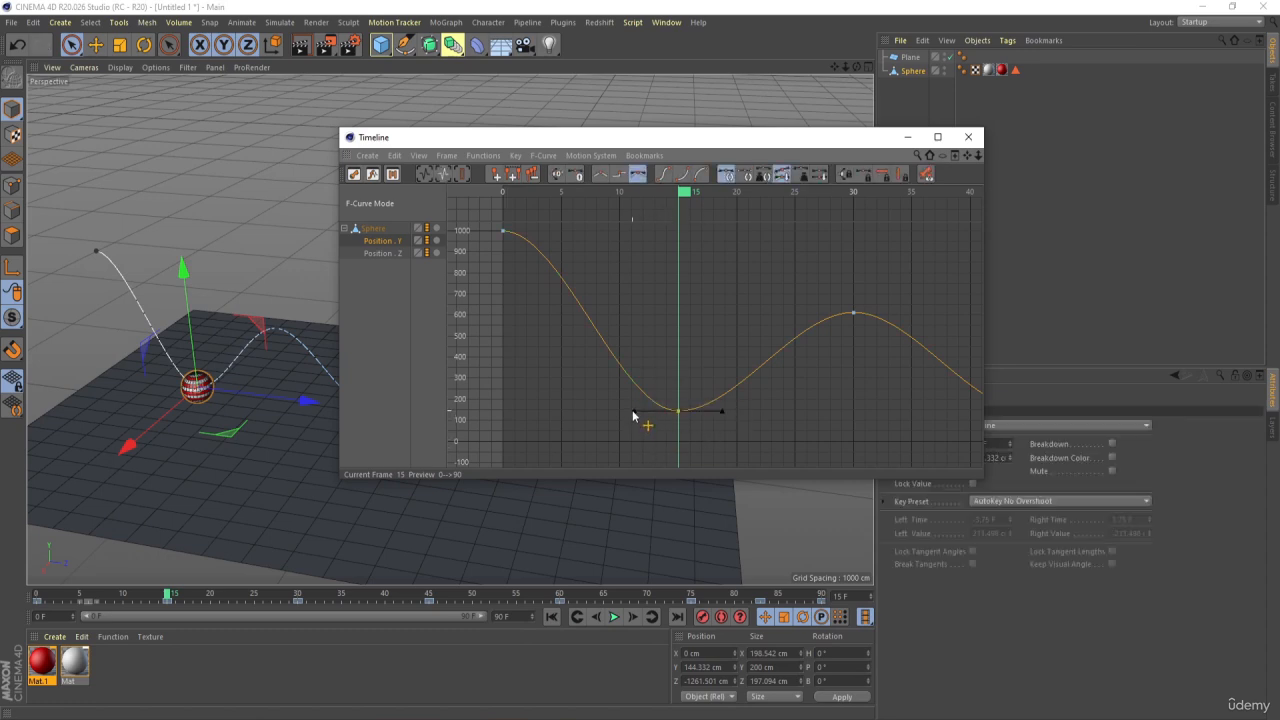
{"action": "left_click_drag", "start_coordinate": [633, 411], "coordinate": [657, 313], "text": "shift"}
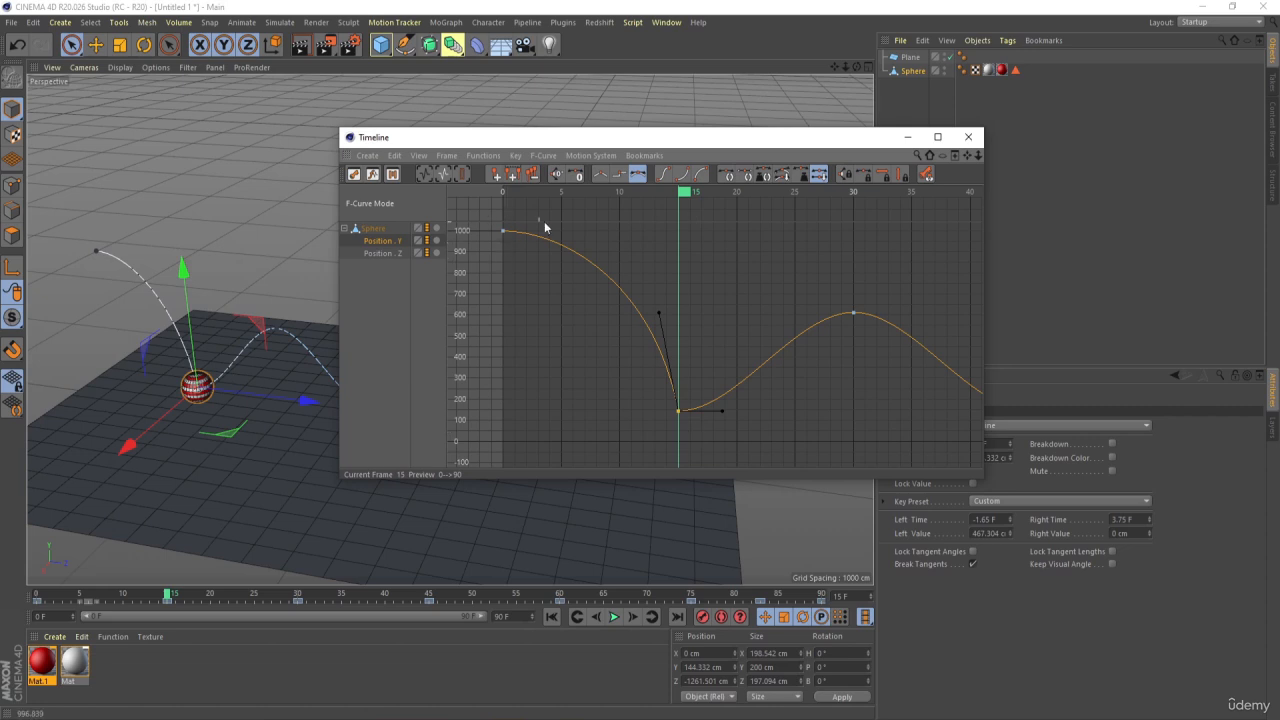
Play and scrub the sphere's motion from frame 0 to about frame 21 to check the first fall
{"action": "left_click", "coordinate": [146, 588]}
{"action": "left_click_drag", "start_coordinate": [150, 597], "coordinate": [34, 592]}
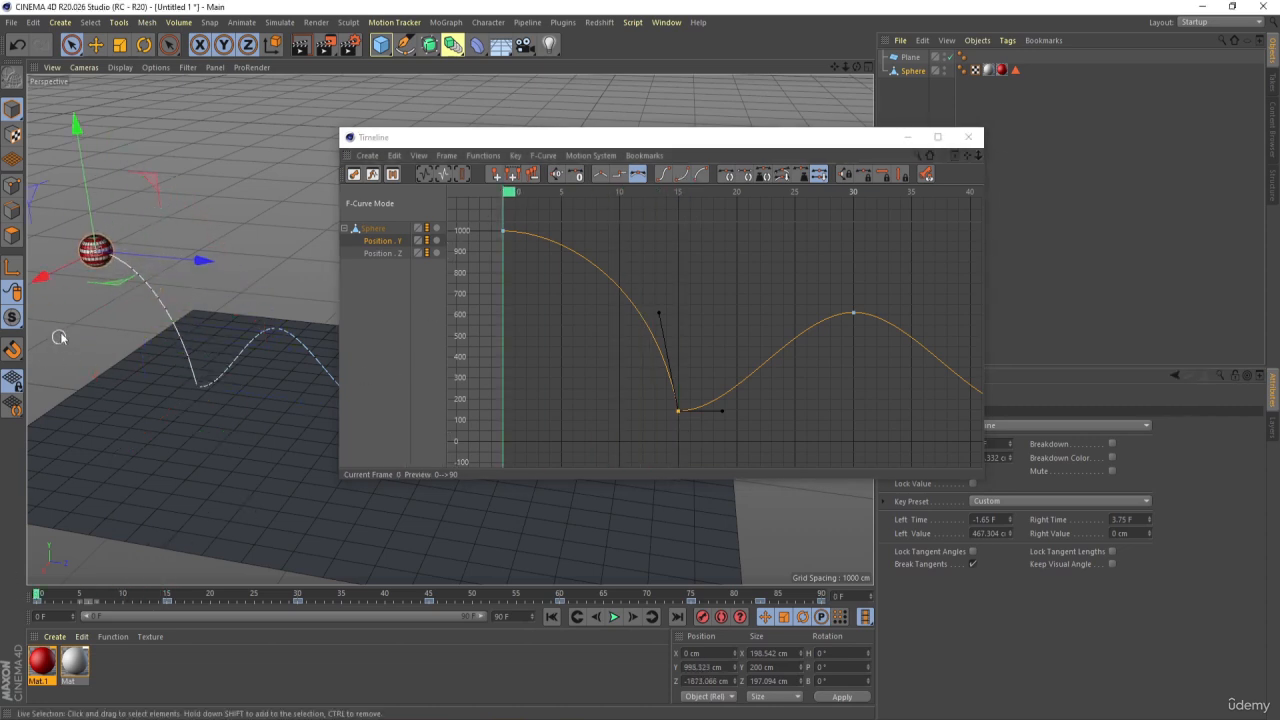
{"action": "left_click", "coordinate": [614, 617]}
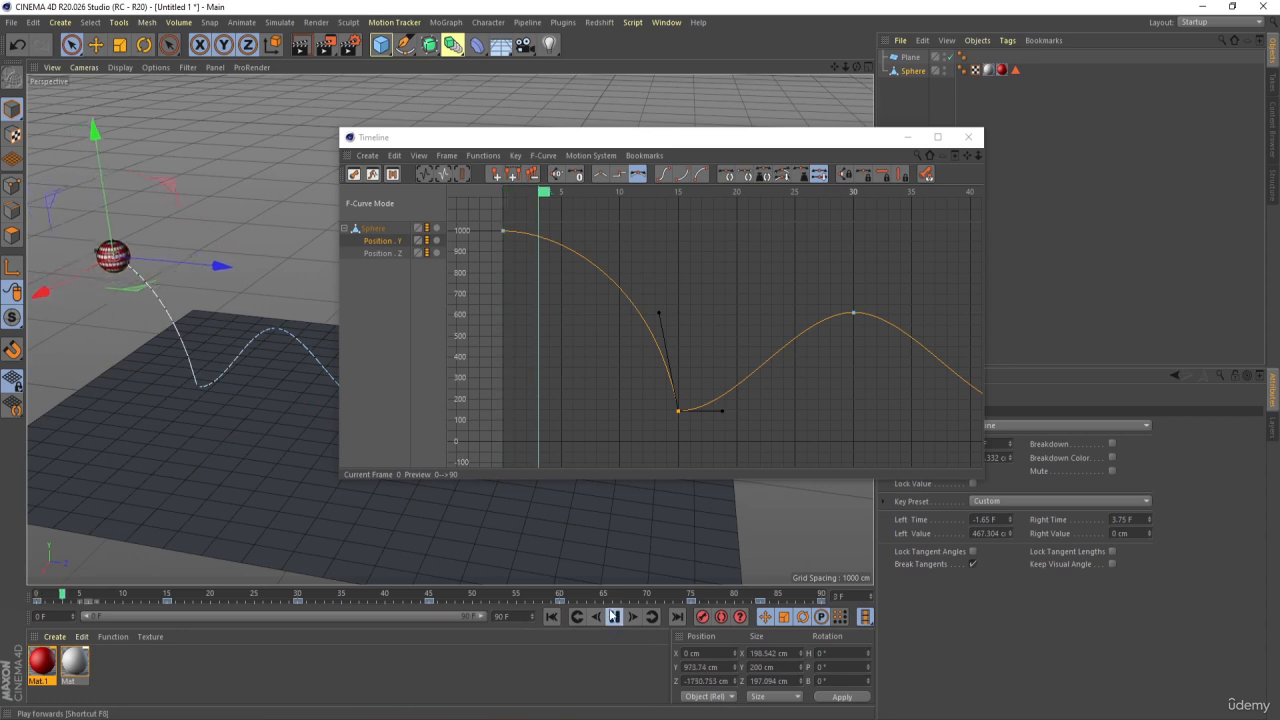
{"action": "left_click", "coordinate": [614, 617]}
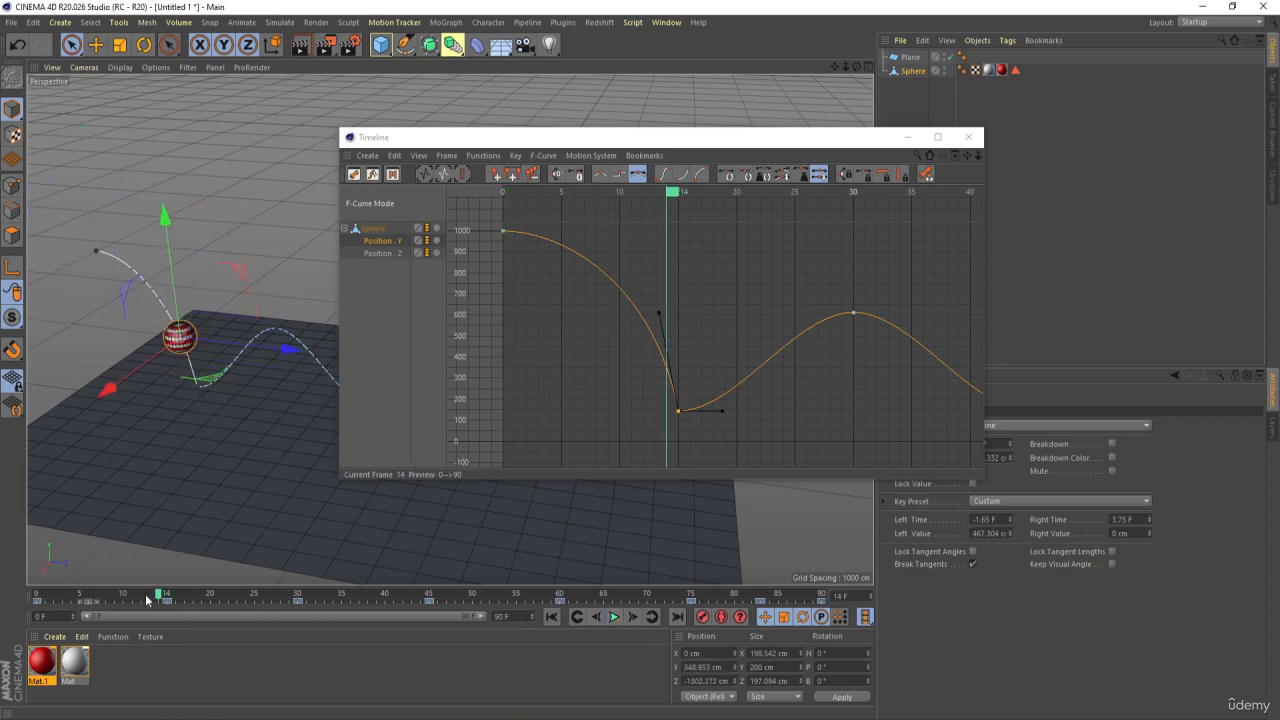
{"action": "left_click_drag", "start_coordinate": [162, 598], "coordinate": [217, 609]}
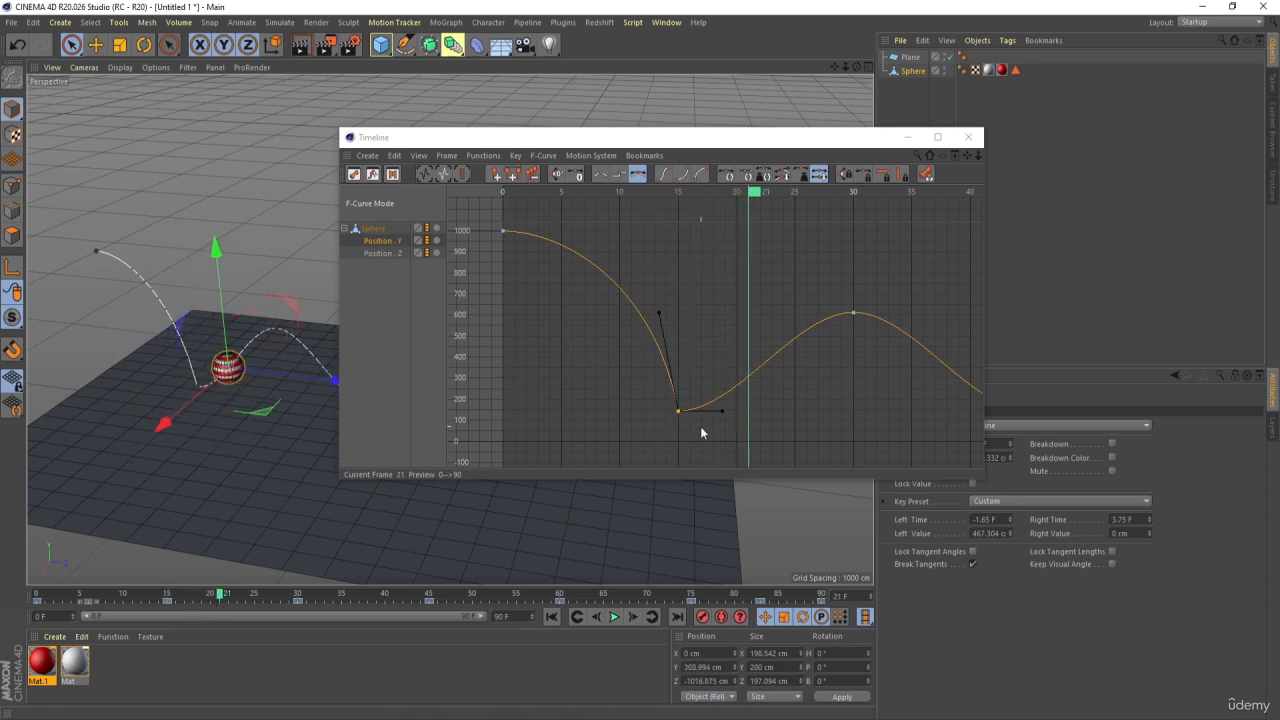
Raise the frame 15 key's right tangent to about 2.73 F and 339 cm and frame 45's broken left tangent to about -2.16 F and 326 cm
{"action": "left_click_drag", "start_coordinate": [701, 427], "coordinate": [711, 348]}
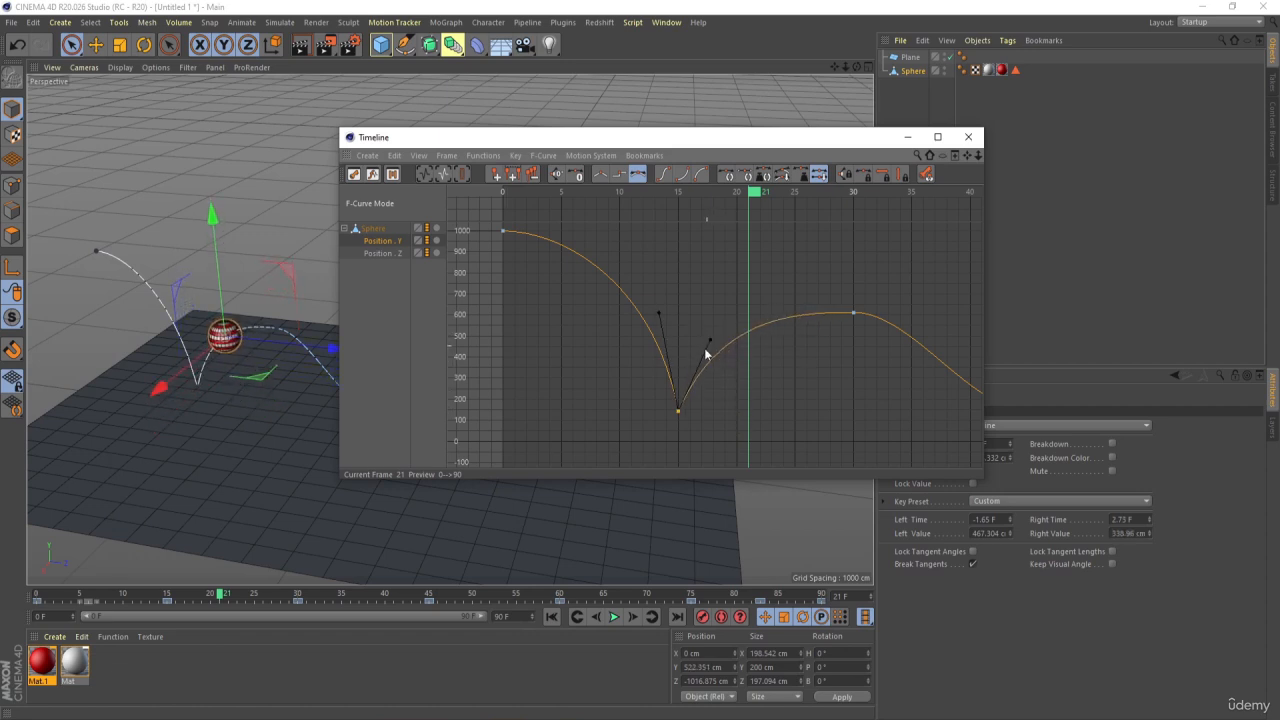
{"action": "left_click_drag", "start_coordinate": [966, 156], "coordinate": [742, 203]}
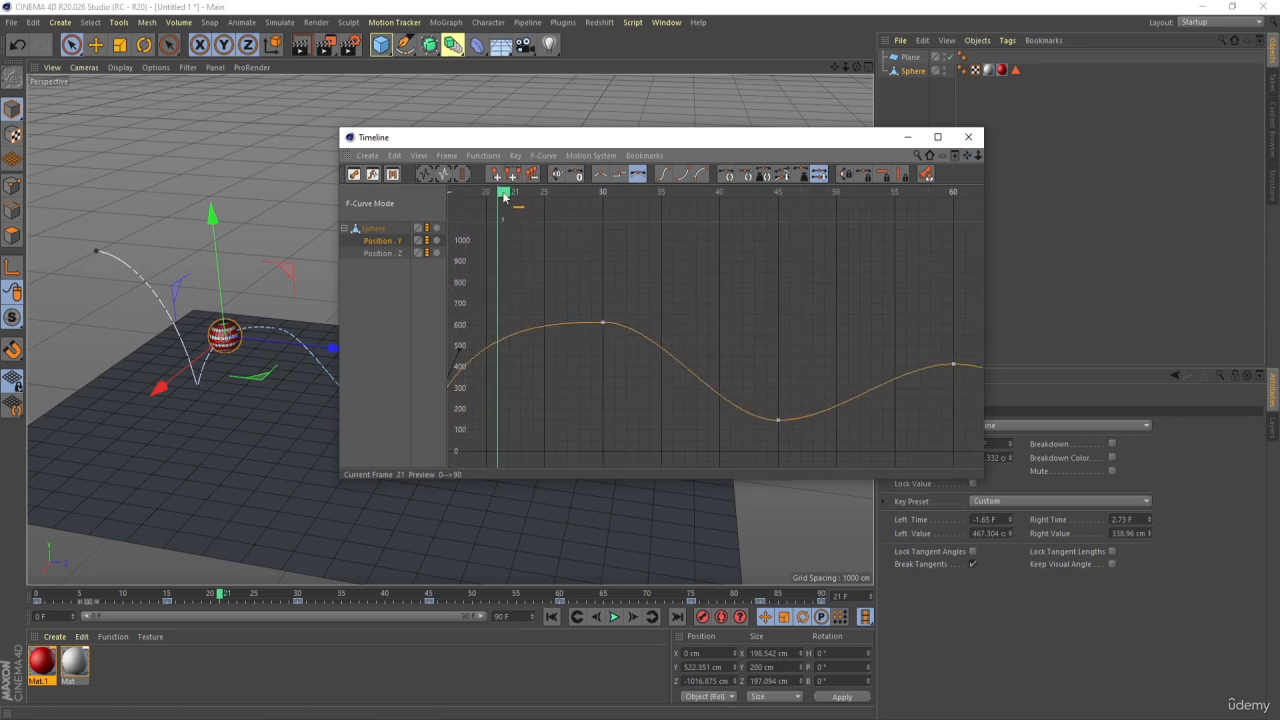
{"action": "left_click_drag", "start_coordinate": [503, 196], "coordinate": [737, 253]}
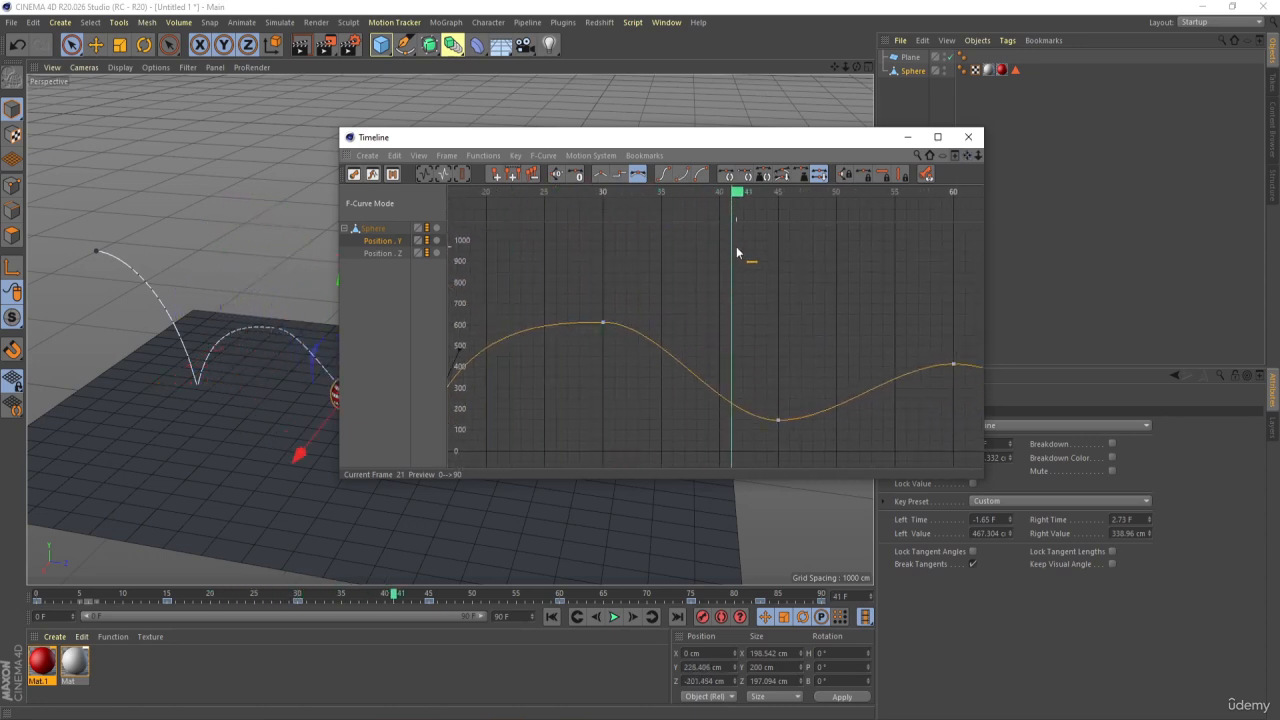
{"action": "left_click", "coordinate": [778, 420]}
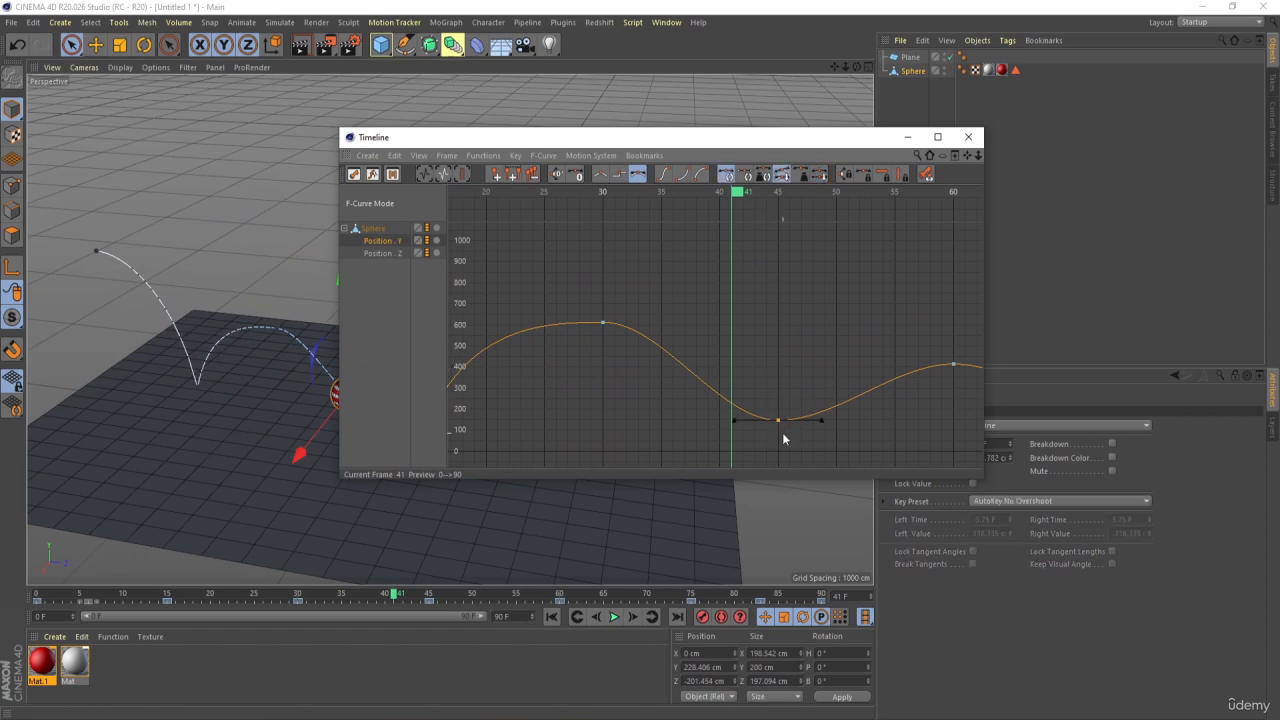
{"action": "left_click_drag", "start_coordinate": [736, 422], "coordinate": [753, 352]}
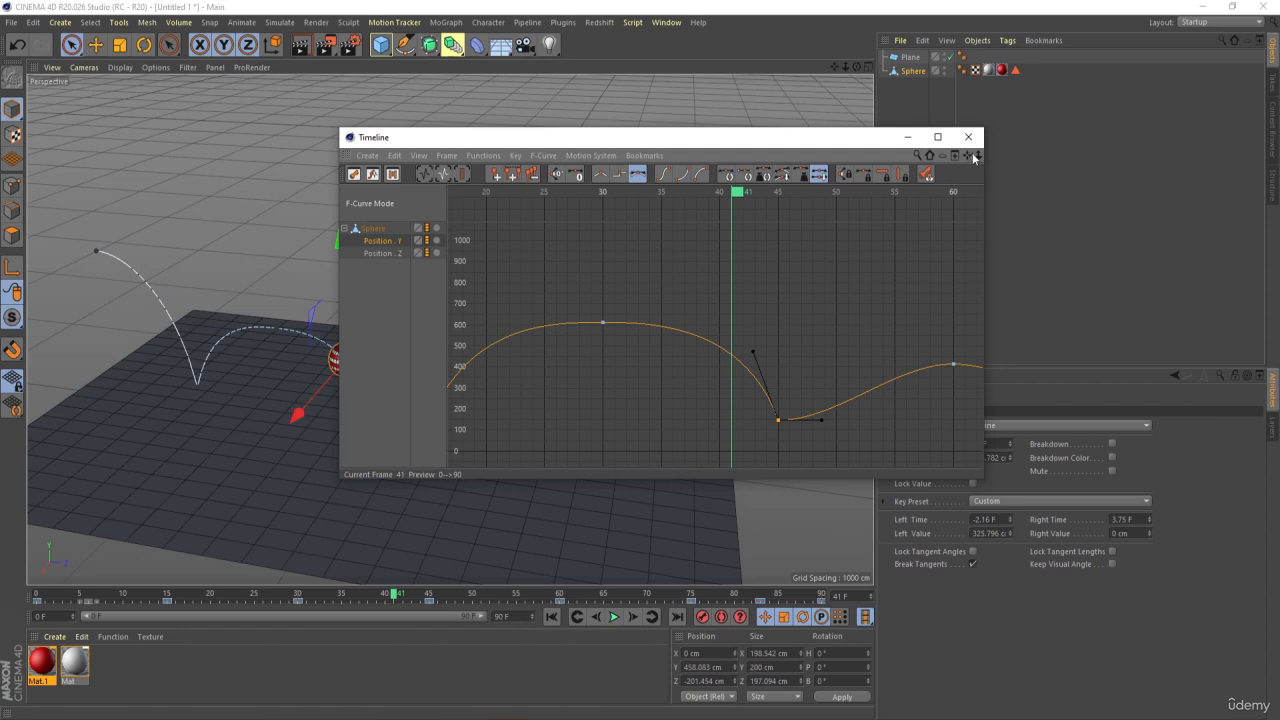
Raise the frame 45 key's right tangent and the frame 75 key's broken left tangent, the latter to about -1.98 F and 122 cm
{"action": "left_click_drag", "start_coordinate": [975, 157], "coordinate": [945, 172]}
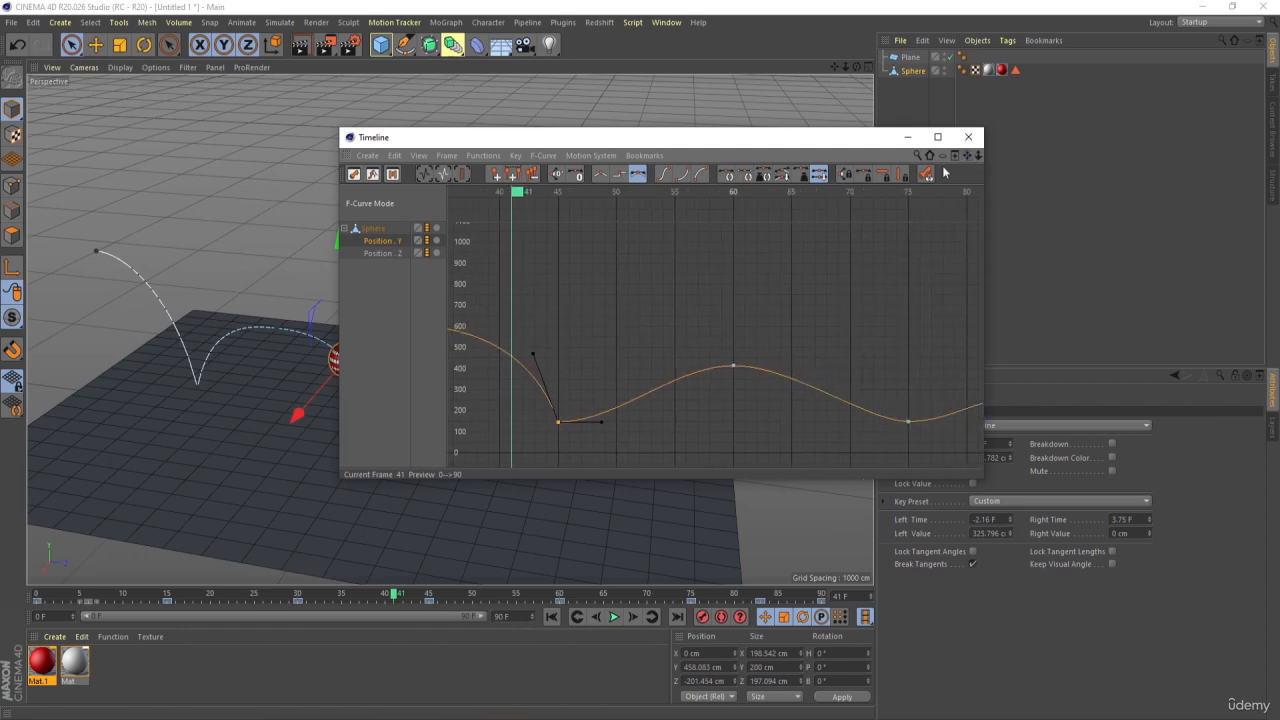
{"action": "left_click_drag", "start_coordinate": [598, 449], "coordinate": [530, 396]}
{"action": "left_click_drag", "start_coordinate": [600, 424], "coordinate": [590, 395]}
{"action": "left_click_drag", "start_coordinate": [884, 372], "coordinate": [888, 400]}
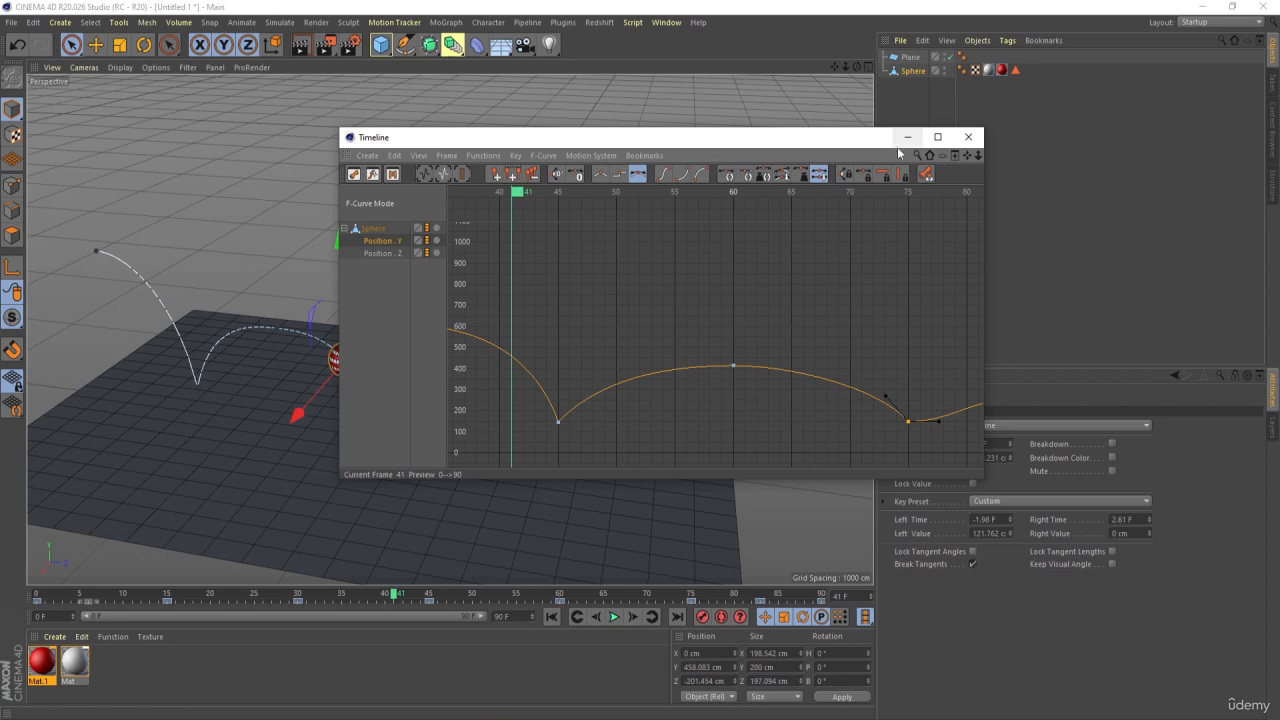
Raise the frame 75 key's right tangent and the frame 90 key's broken left tangent, the latter to about -1.41 F and 69 cm
{"action": "left_click_drag", "start_coordinate": [964, 161], "coordinate": [964, 161]}
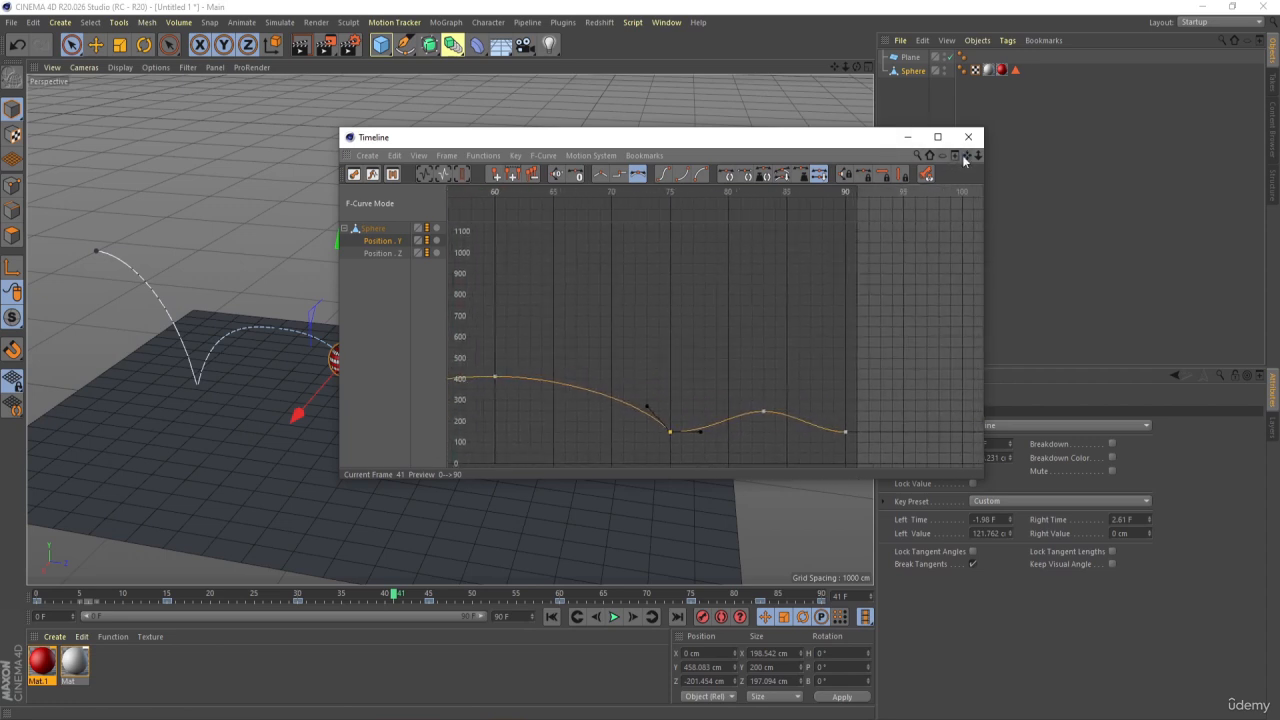
{"action": "left_click", "coordinate": [750, 192]}
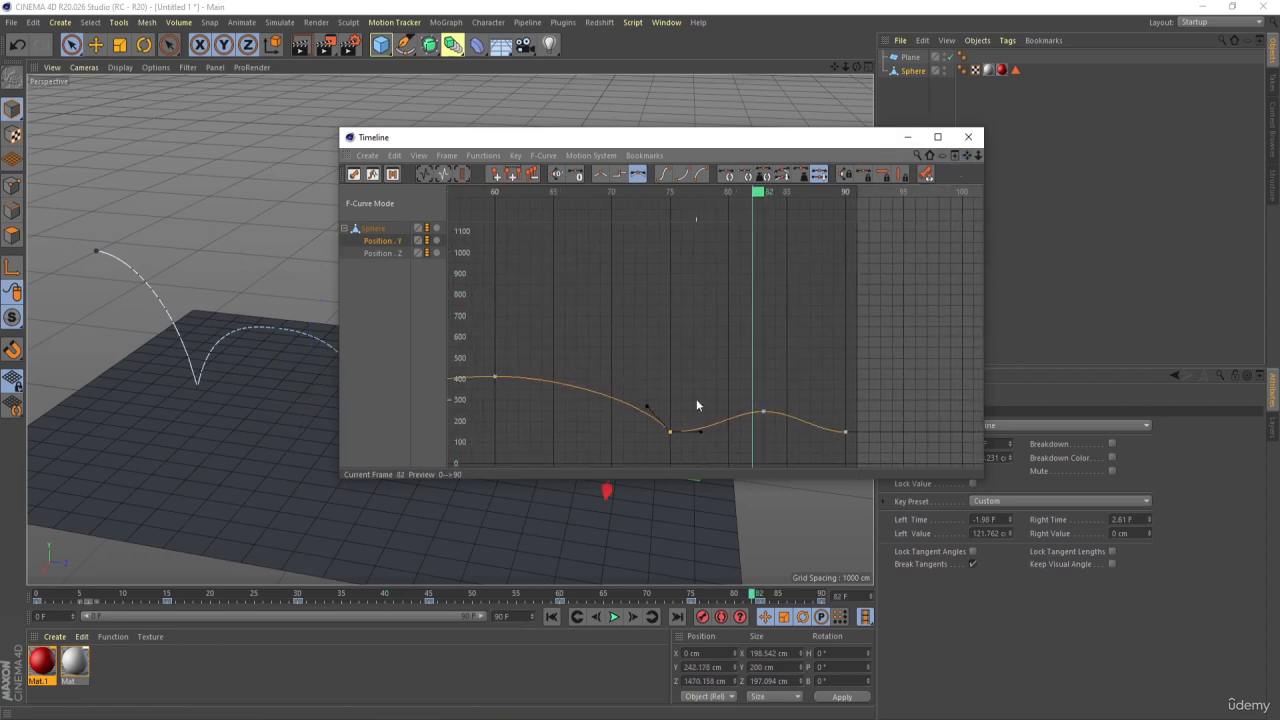
{"action": "mouse_move", "coordinate": [698, 434]}
{"action": "left_mouse_down"}
{"action": "mouse_move", "coordinate": [651, 408]}
{"action": "mouse_move", "coordinate": [694, 429]}
{"action": "mouse_move", "coordinate": [688, 420]}
{"action": "left_mouse_up"}
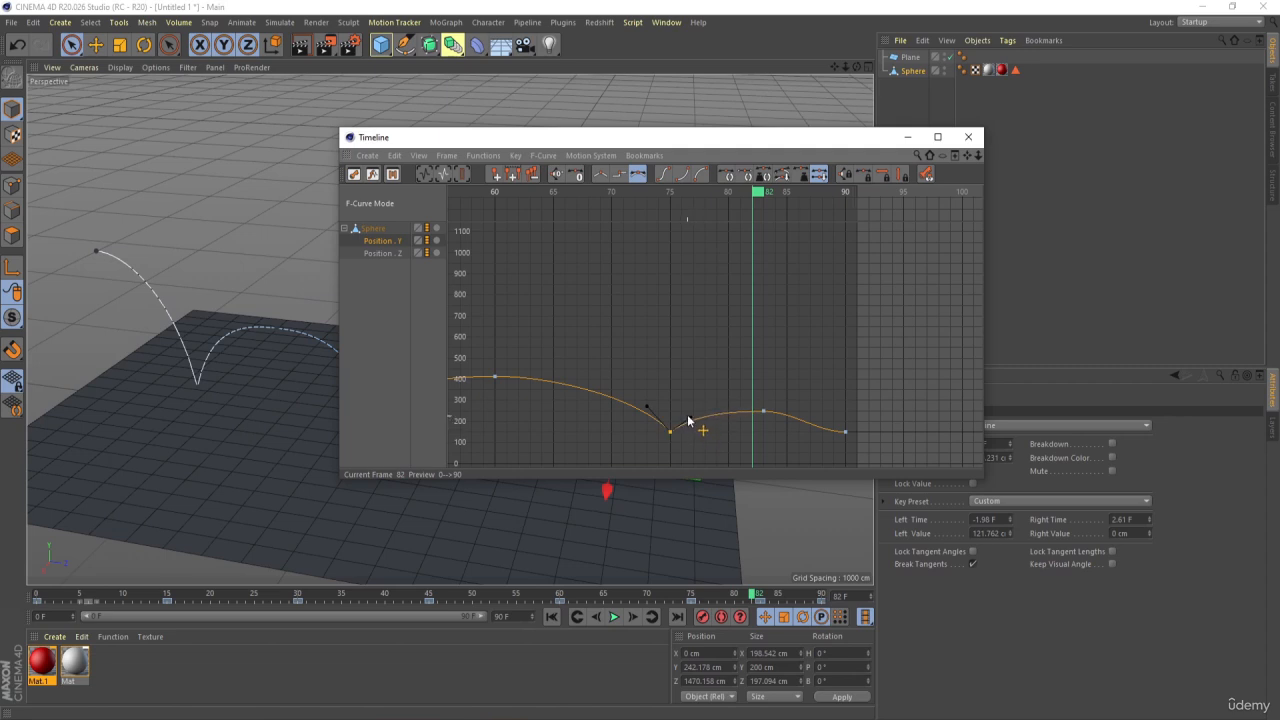
{"action": "left_click", "coordinate": [845, 432]}
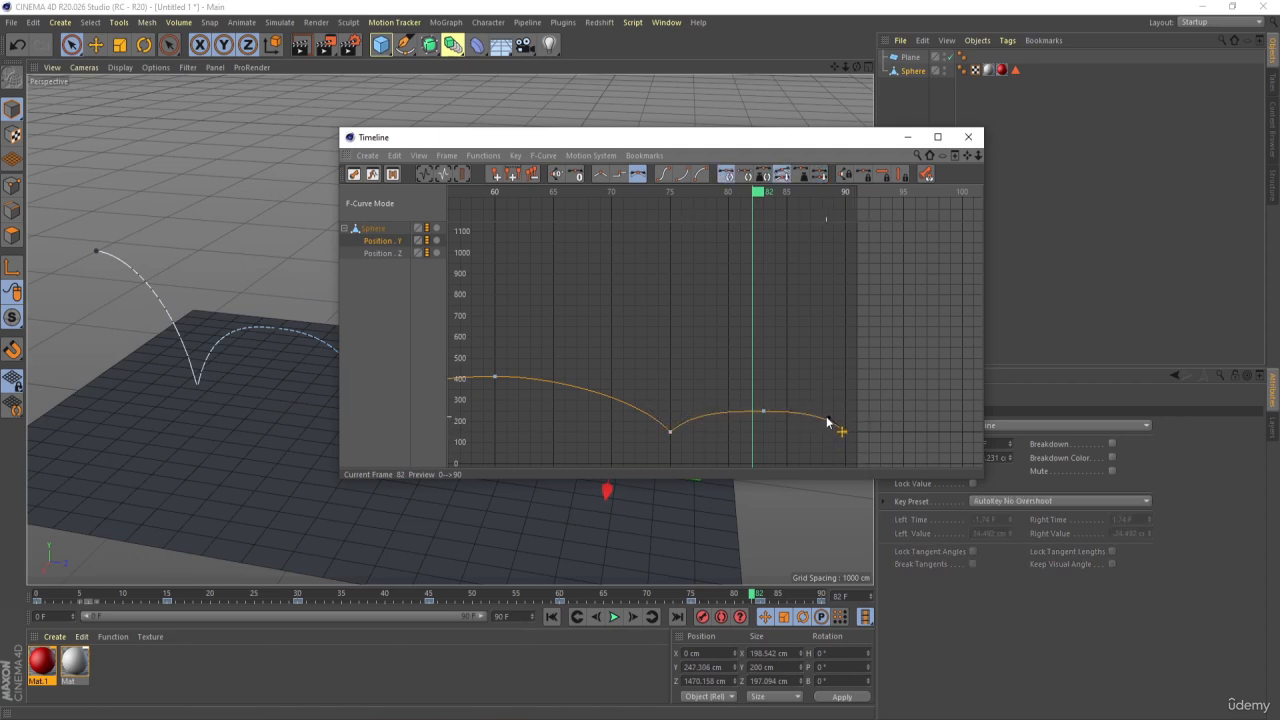
{"action": "left_click_drag", "start_coordinate": [828, 422], "coordinate": [828, 417], "text": "shift"}
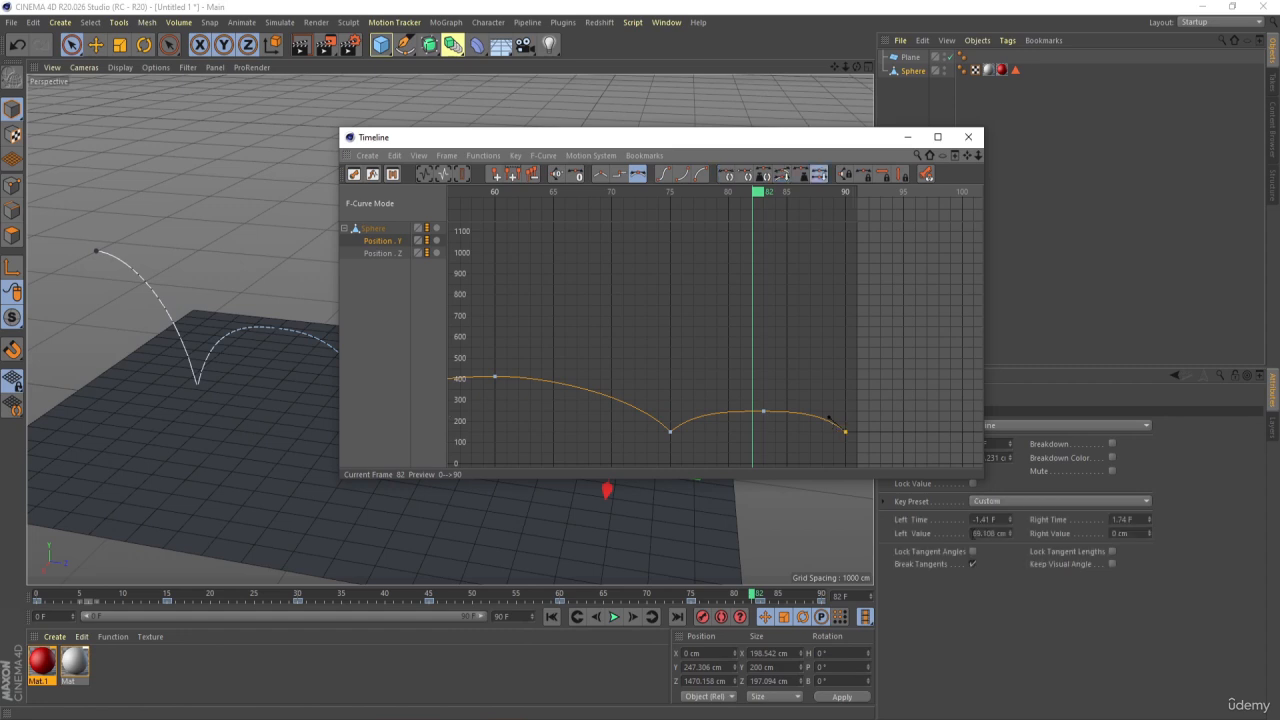
Minimize the timeline window, play the reshaped bounces in the perspective view and rewind to frame 0
{"action": "left_click", "coordinate": [907, 137]}
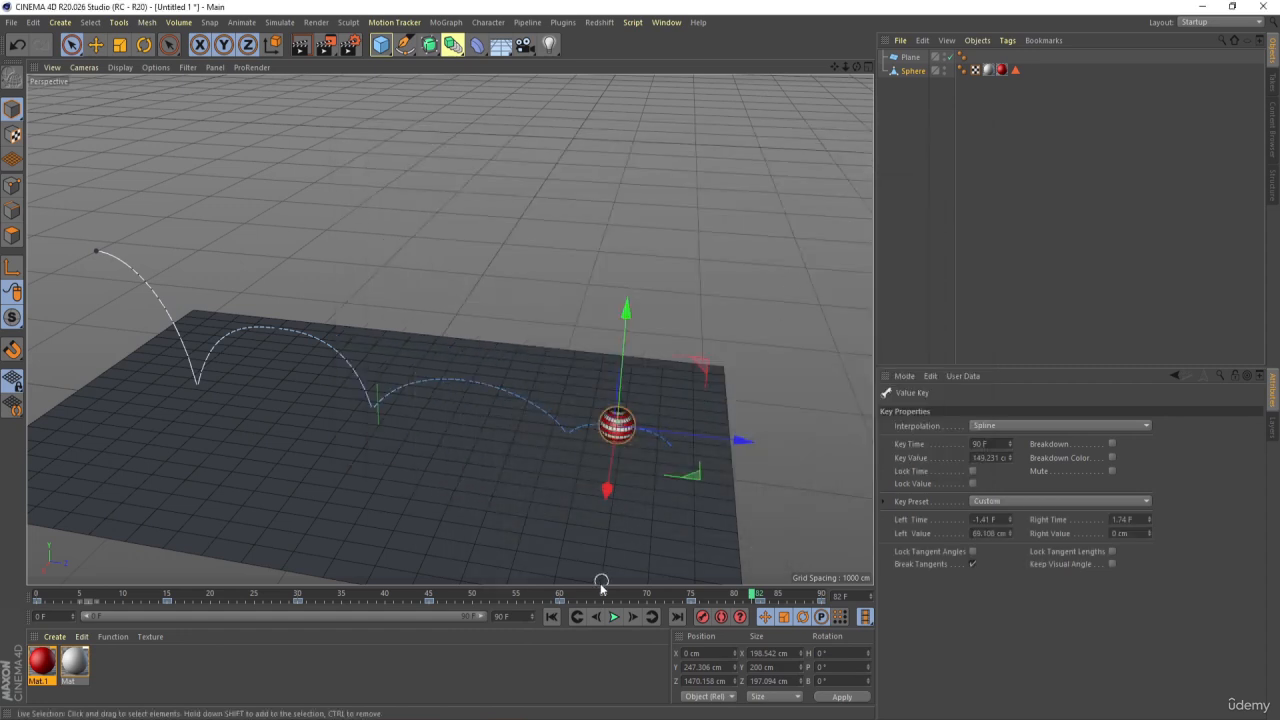
{"action": "left_click", "coordinate": [552, 617]}
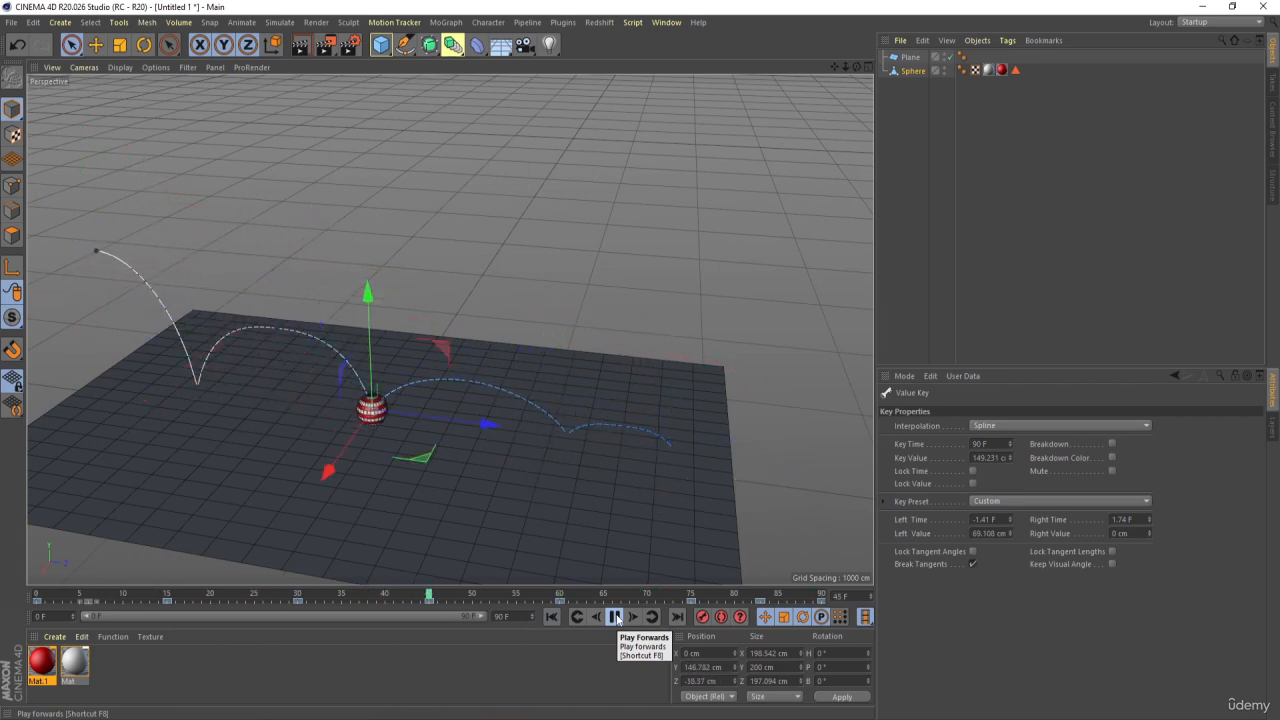
{"action": "left_click", "coordinate": [617, 619]}
{"action": "left_click", "coordinate": [617, 619]}
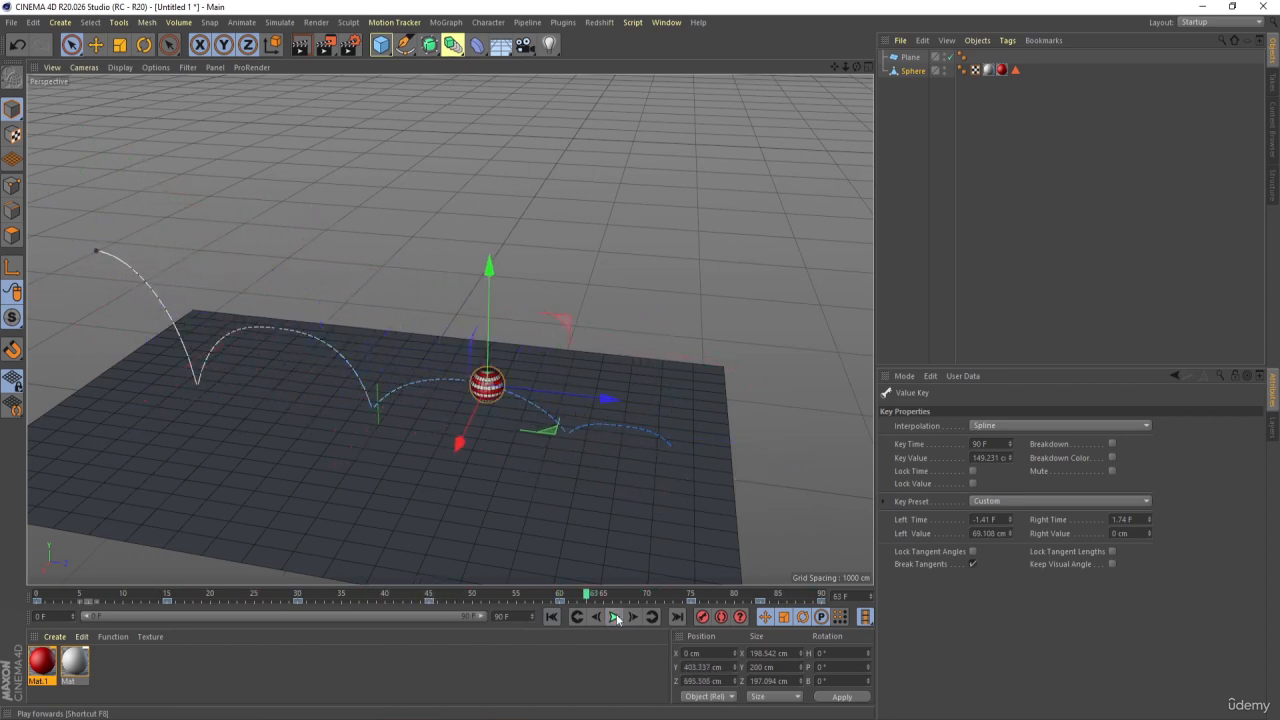
{"action": "left_click", "coordinate": [617, 617]}
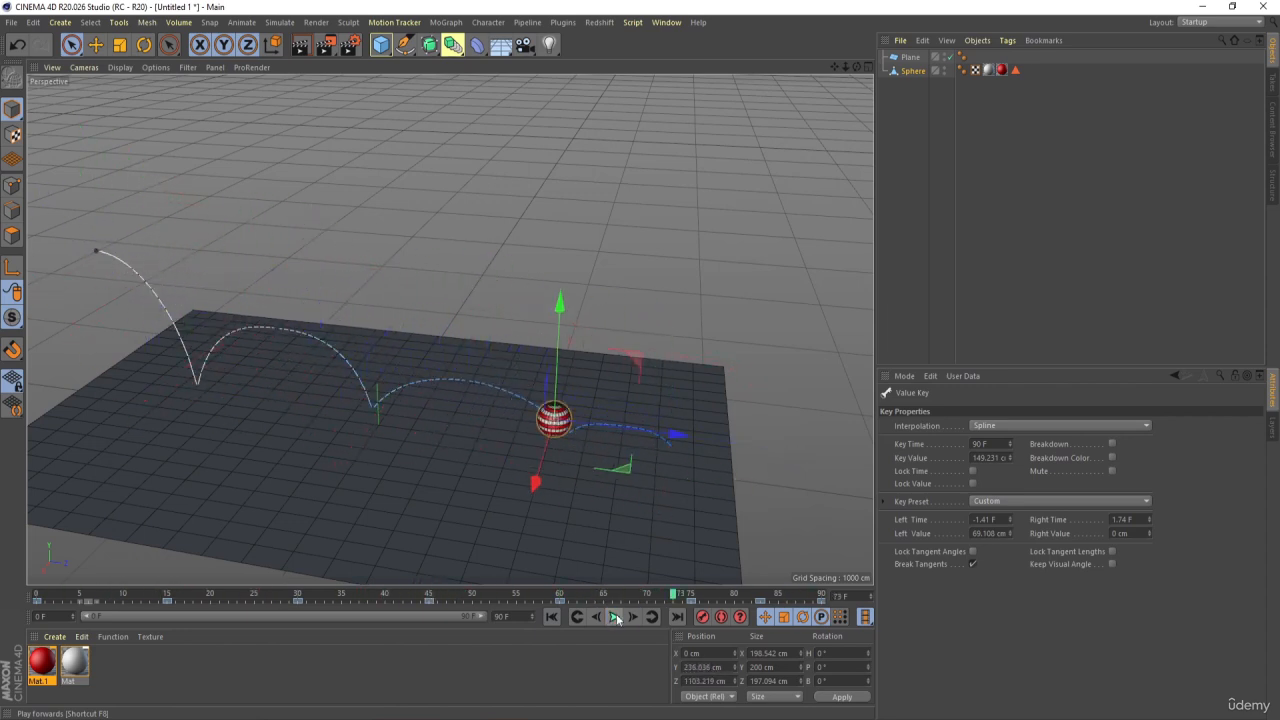
{"action": "left_click", "coordinate": [551, 617]}
Keyframe the sphere's R.P rotation at 0° on frame 0 and go to frame 15
{"action": "left_click", "coordinate": [915, 127]}
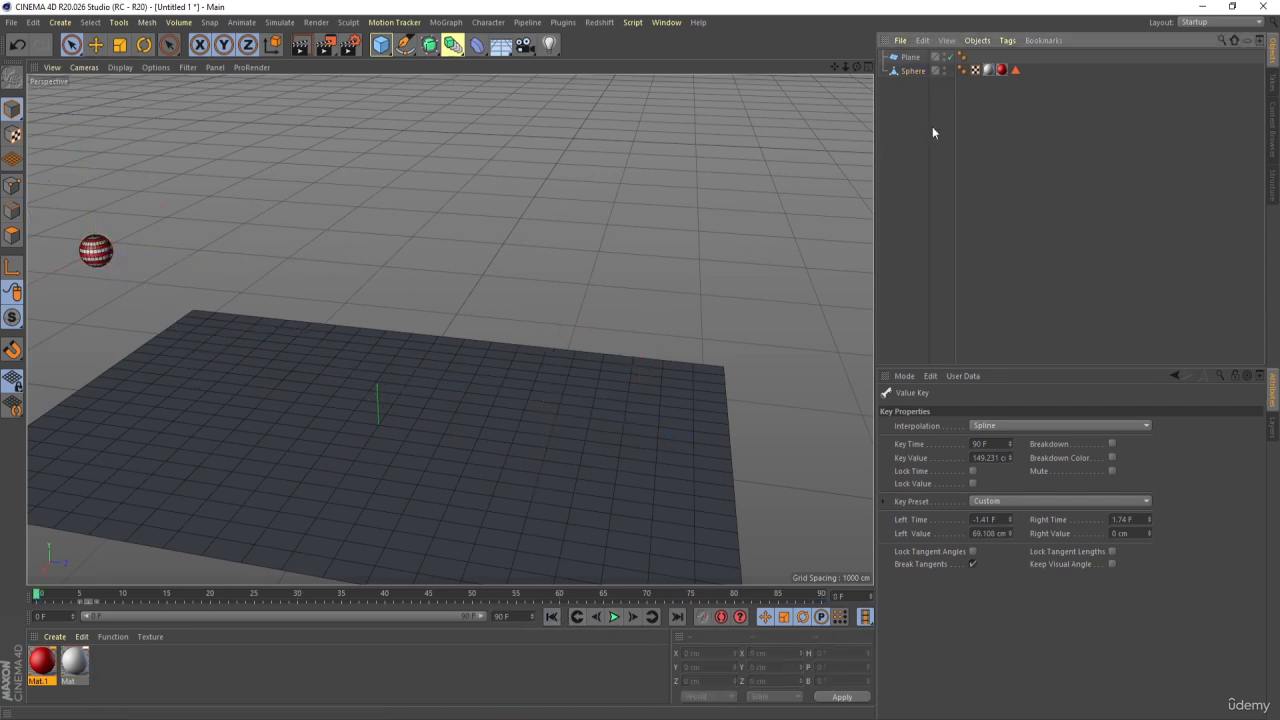
{"action": "left_click", "coordinate": [904, 75]}
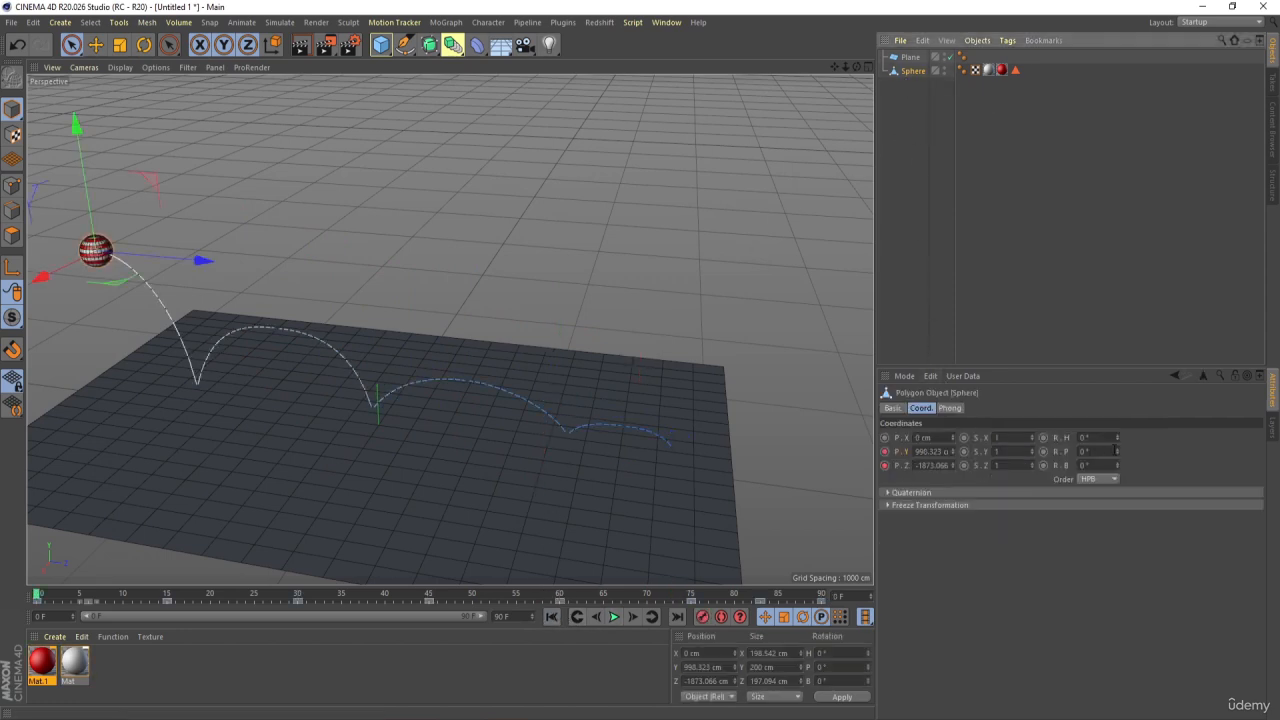
{"action": "left_click_drag", "start_coordinate": [1115, 437], "coordinate": [1118, 452]}
{"action": "key", "text": "ctrl+z"}
{"action": "key", "text": "ctrl+z"}
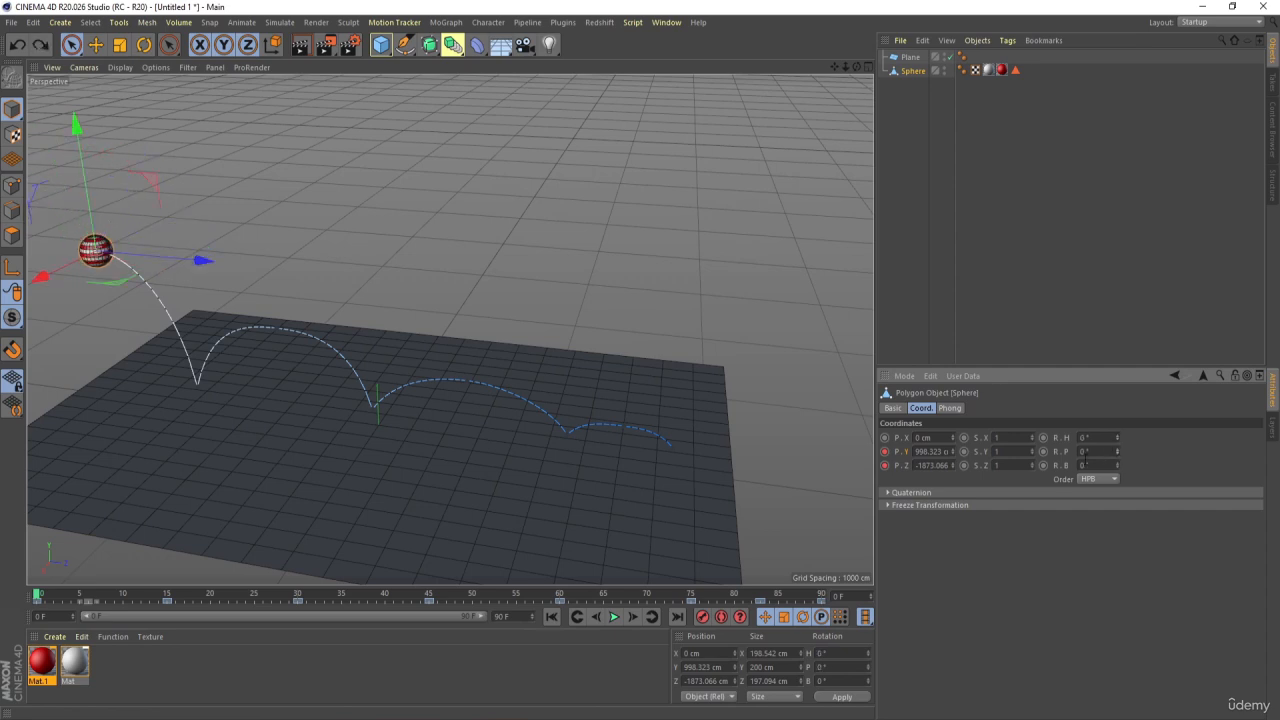
{"action": "left_click", "coordinate": [1043, 451]}
{"action": "left_click_drag", "start_coordinate": [38, 598], "coordinate": [167, 604]}
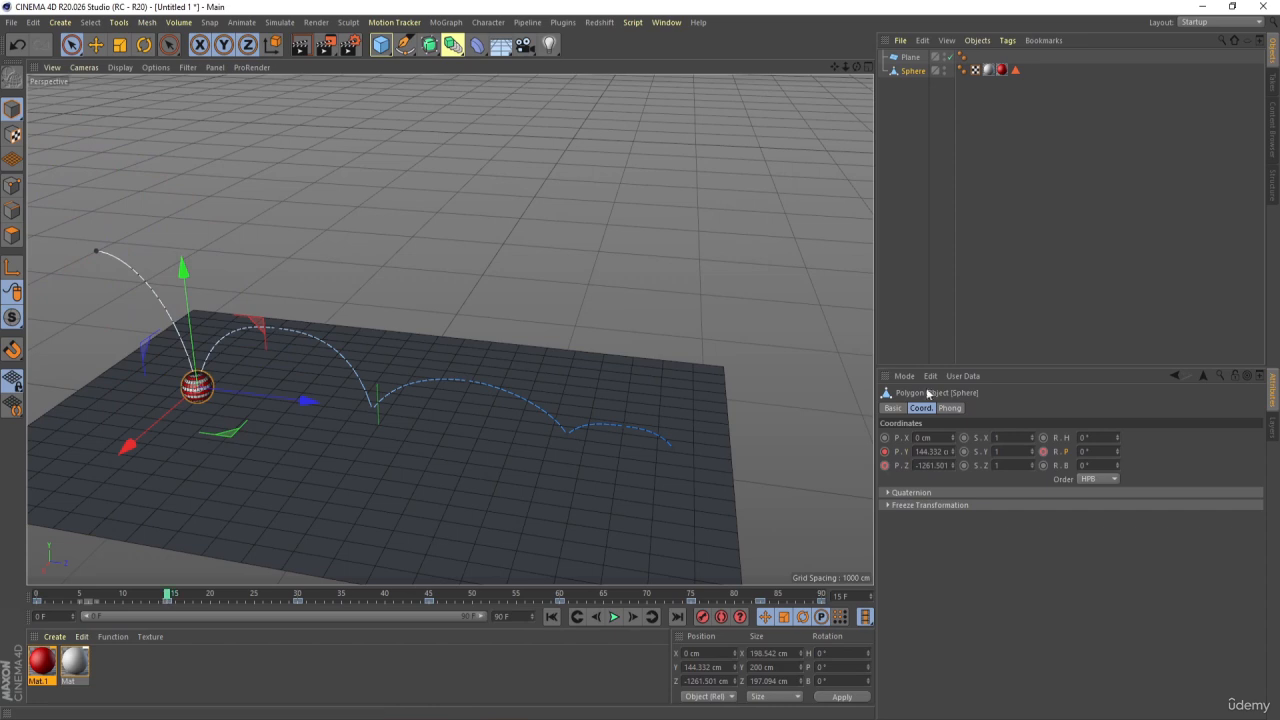
Keyframe the sphere's R.P rotation at 360° on frame 15 and scrub the frames to check the spin direction
{"action": "left_click", "coordinate": [1101, 448]}
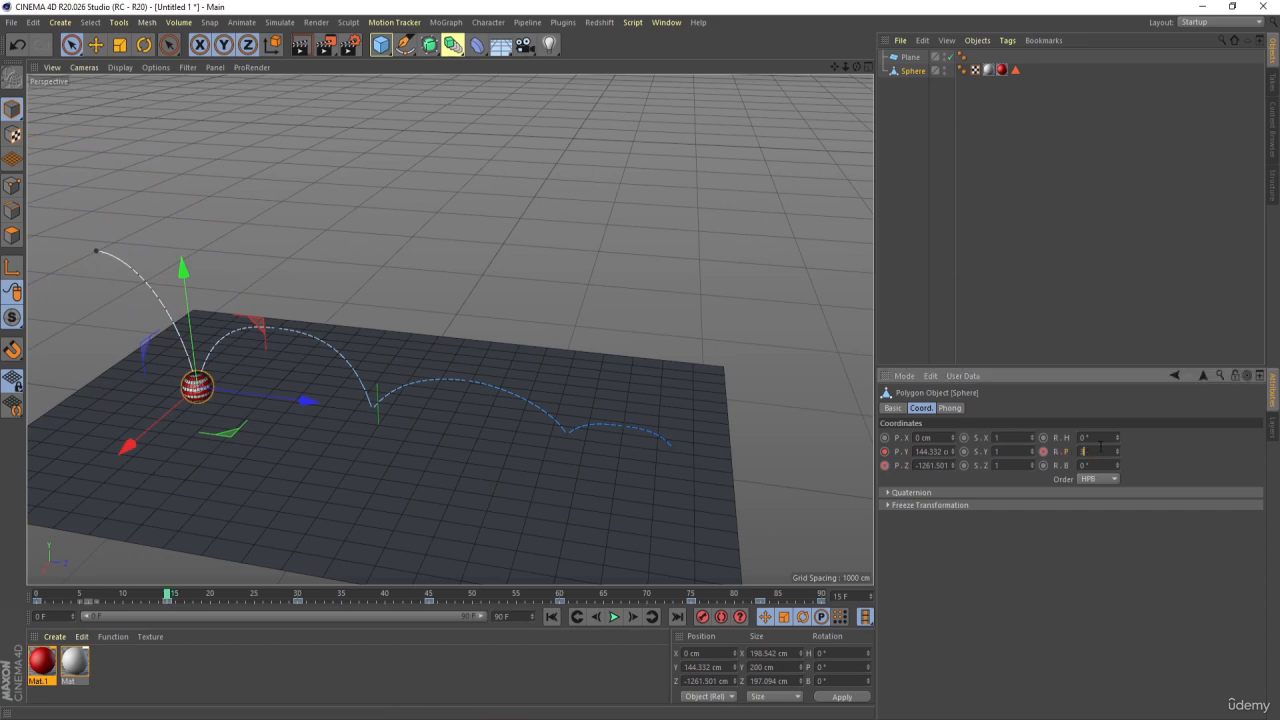
{"action": "left_click", "coordinate": [1043, 451]}
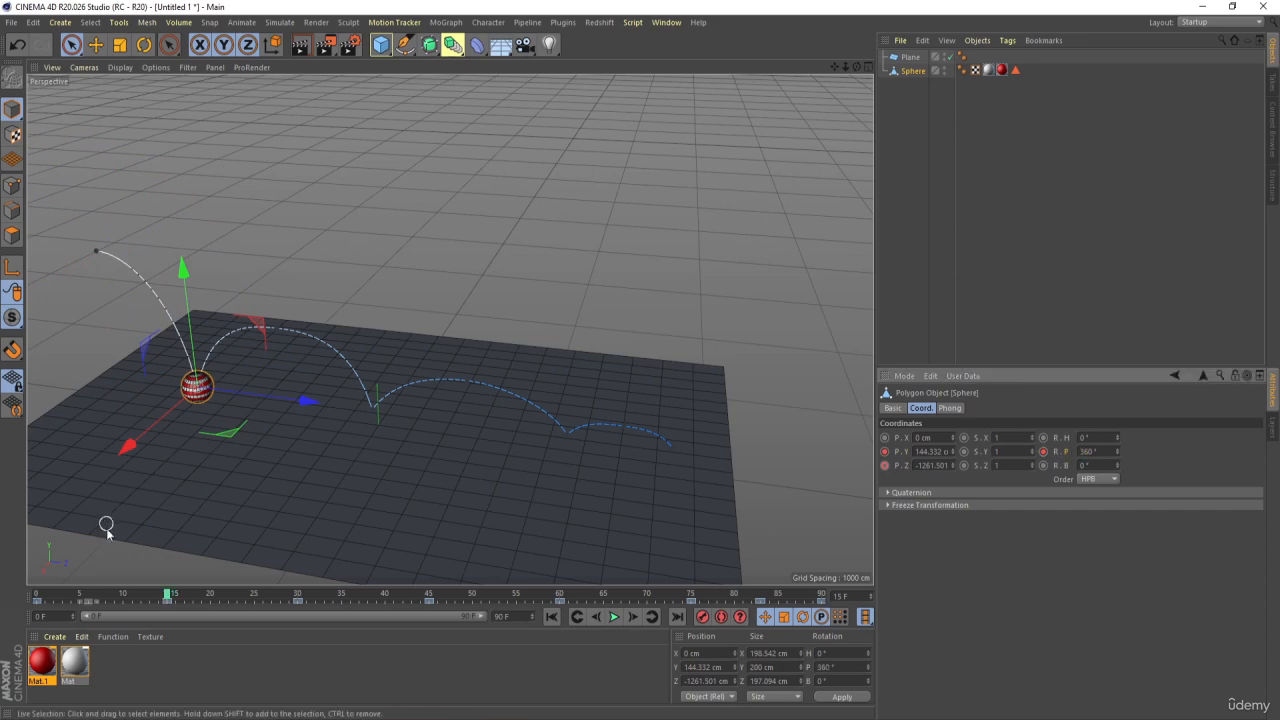
{"action": "mouse_move", "coordinate": [150, 592]}
{"action": "left_mouse_down"}
{"action": "mouse_move", "coordinate": [70, 590]}
{"action": "mouse_move", "coordinate": [167, 595]}
{"action": "left_mouse_up"}
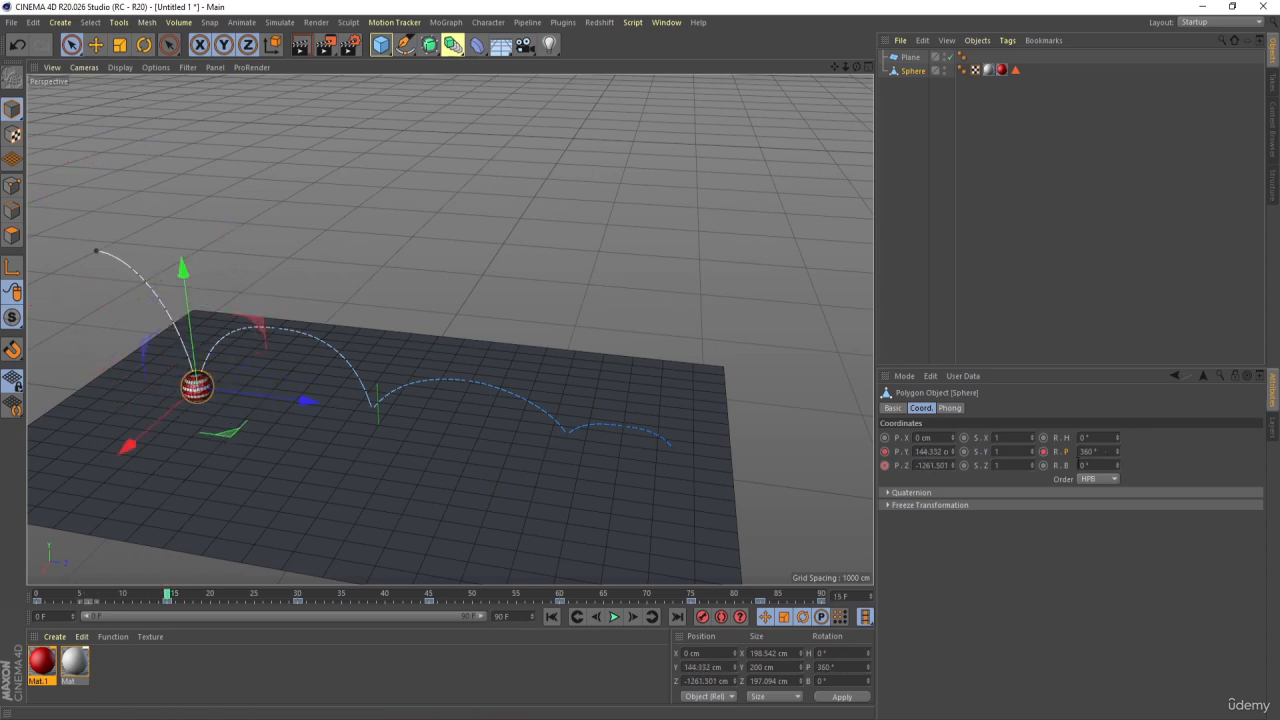
Change the sphere's R.P rotation to -360° and record it over the frame 15 keyframe
{"action": "left_click", "coordinate": [1081, 451]}
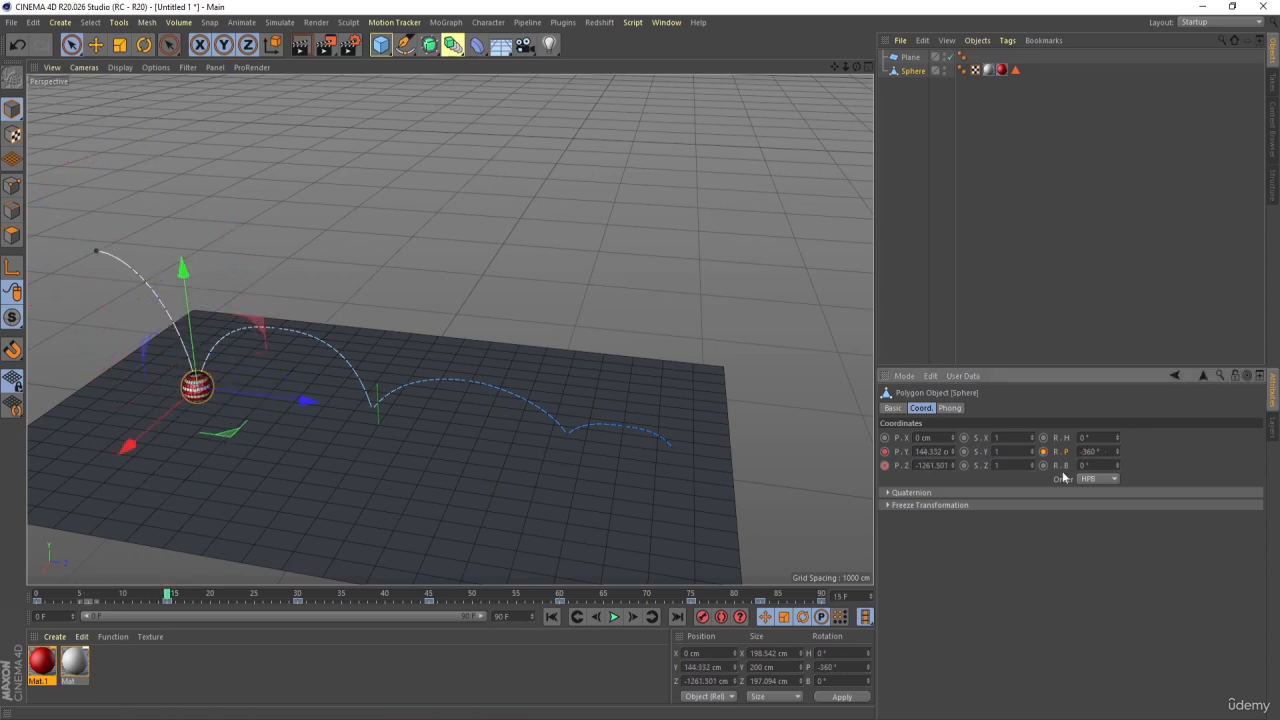
{"action": "key", "text": "Return"}
{"action": "left_click", "coordinate": [1043, 451]}
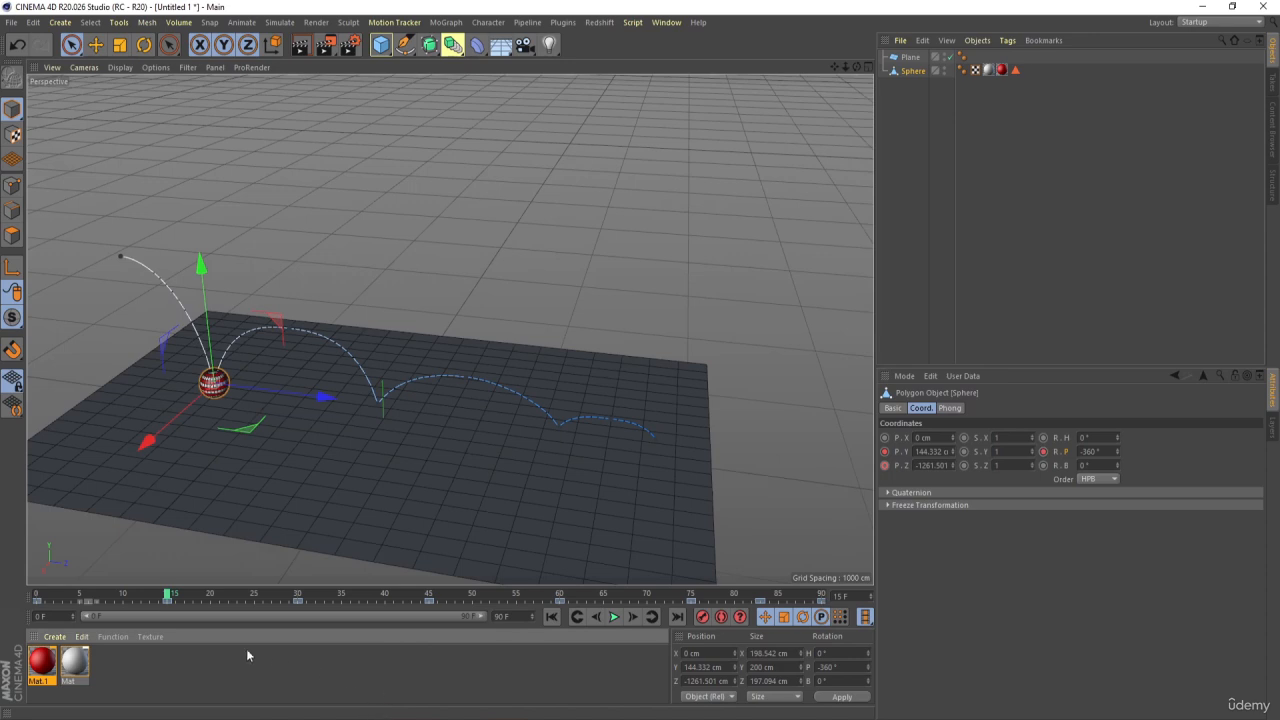
Rewind to frame 0 and play the animation to check the ball's spin up to the first bounce
{"action": "left_click_drag", "start_coordinate": [151, 599], "coordinate": [19, 608]}
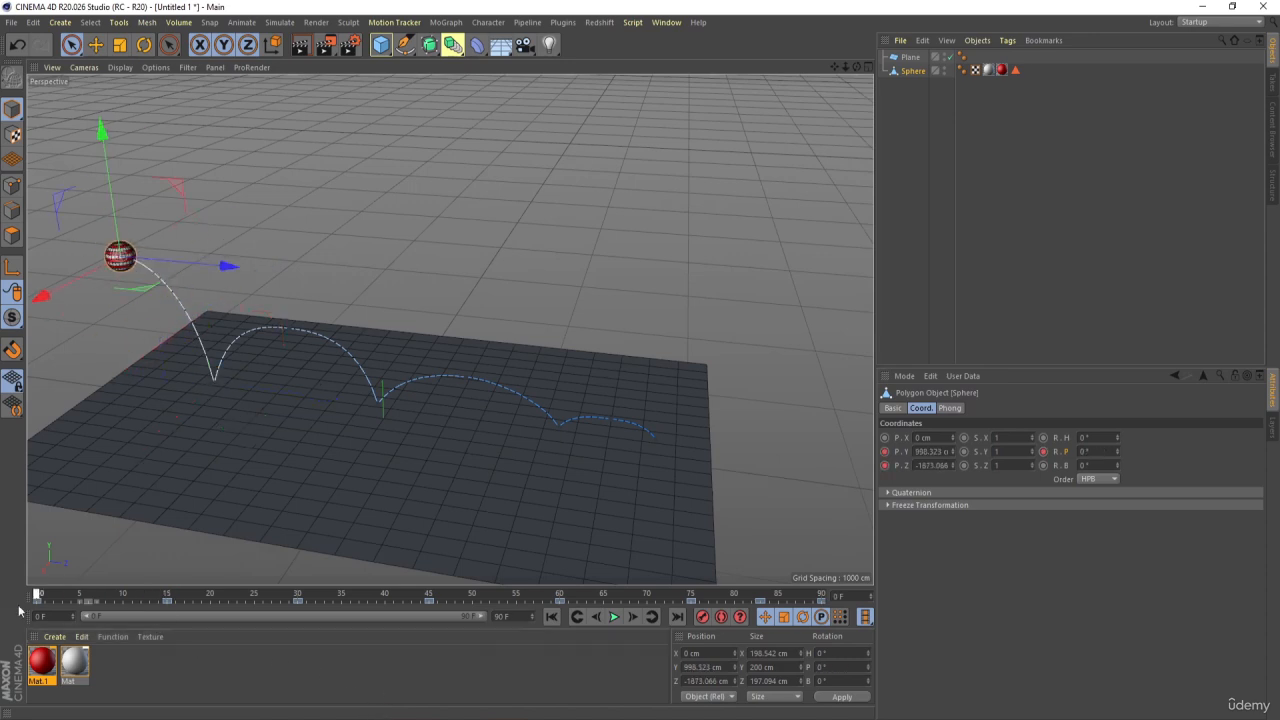
{"action": "left_click", "coordinate": [613, 617]}
{"action": "left_click", "coordinate": [613, 617]}
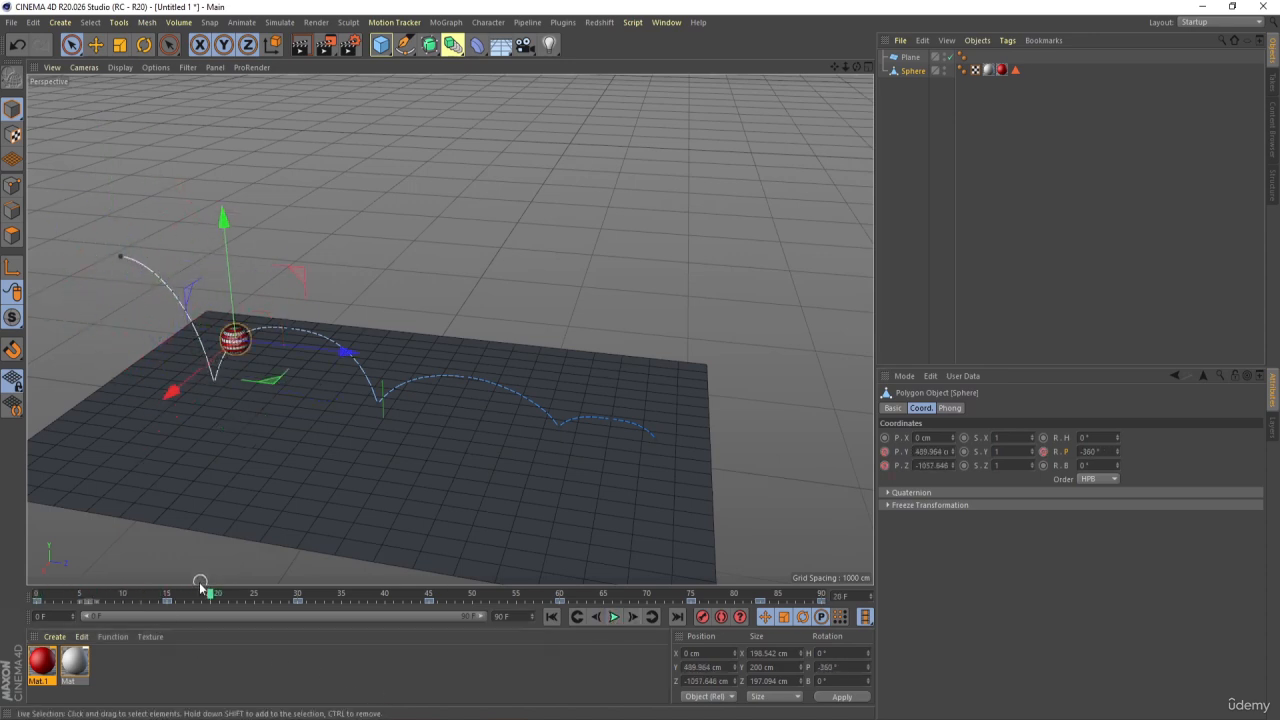
Keyframe the sphere's R.P rotation at -720° on frame 45
{"action": "left_click", "coordinate": [167, 597]}
{"action": "left_click_drag", "start_coordinate": [167, 597], "coordinate": [428, 606]}
{"action": "left_click", "coordinate": [1098, 451]}
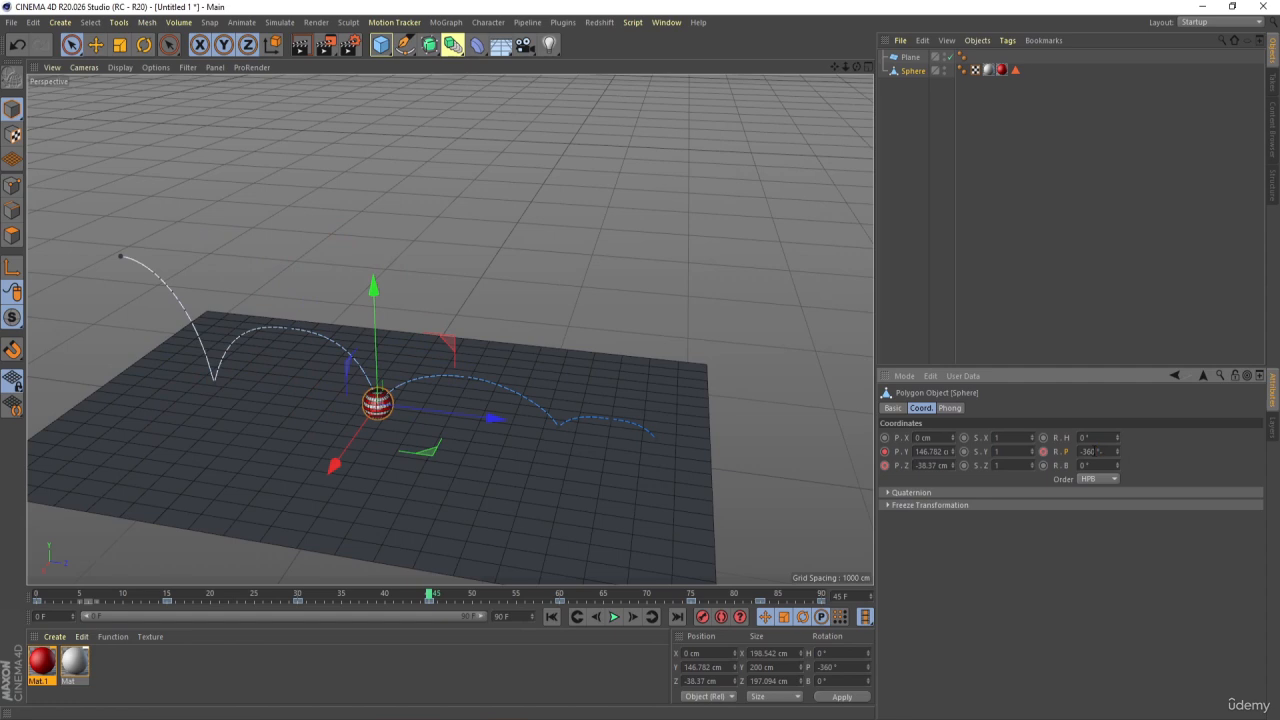
{"action": "key", "text": "Return"}
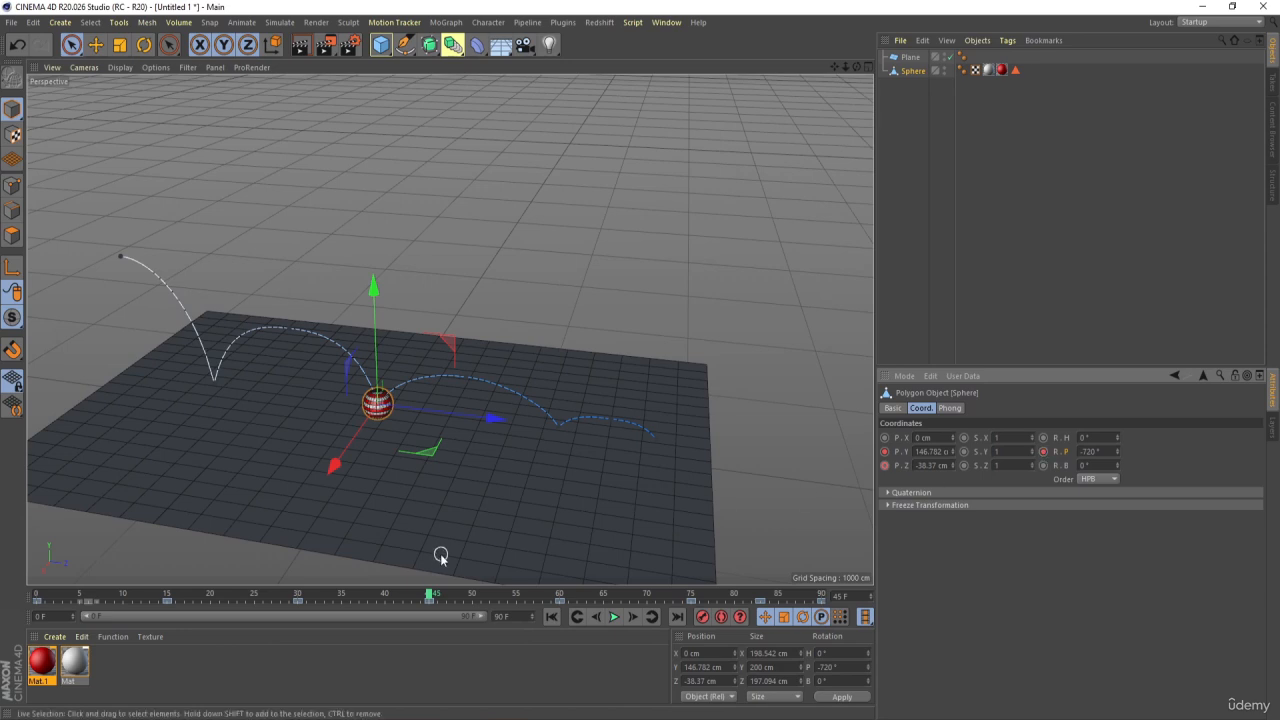
Keyframe the sphere's R.P rotation at -1080° on frame 75
{"action": "left_click_drag", "start_coordinate": [426, 596], "coordinate": [694, 598]}
{"action": "left_click", "coordinate": [1098, 451]}
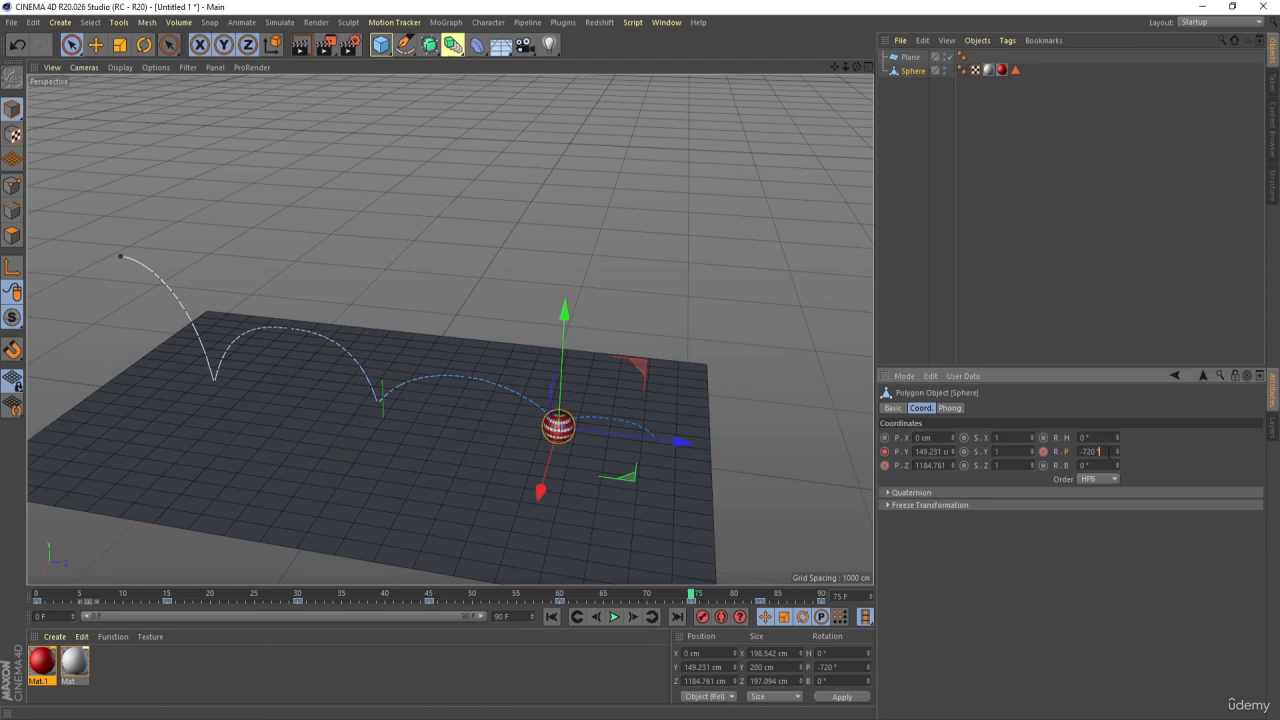
{"action": "type", "text": "-360"}
{"action": "key", "text": "Return"}
{"action": "left_click", "coordinate": [1043, 451]}
Keyframe the sphere's R.P rotation at -1440° on frame 90
{"action": "left_click", "coordinate": [822, 596]}
{"action": "left_click", "coordinate": [1099, 451]}
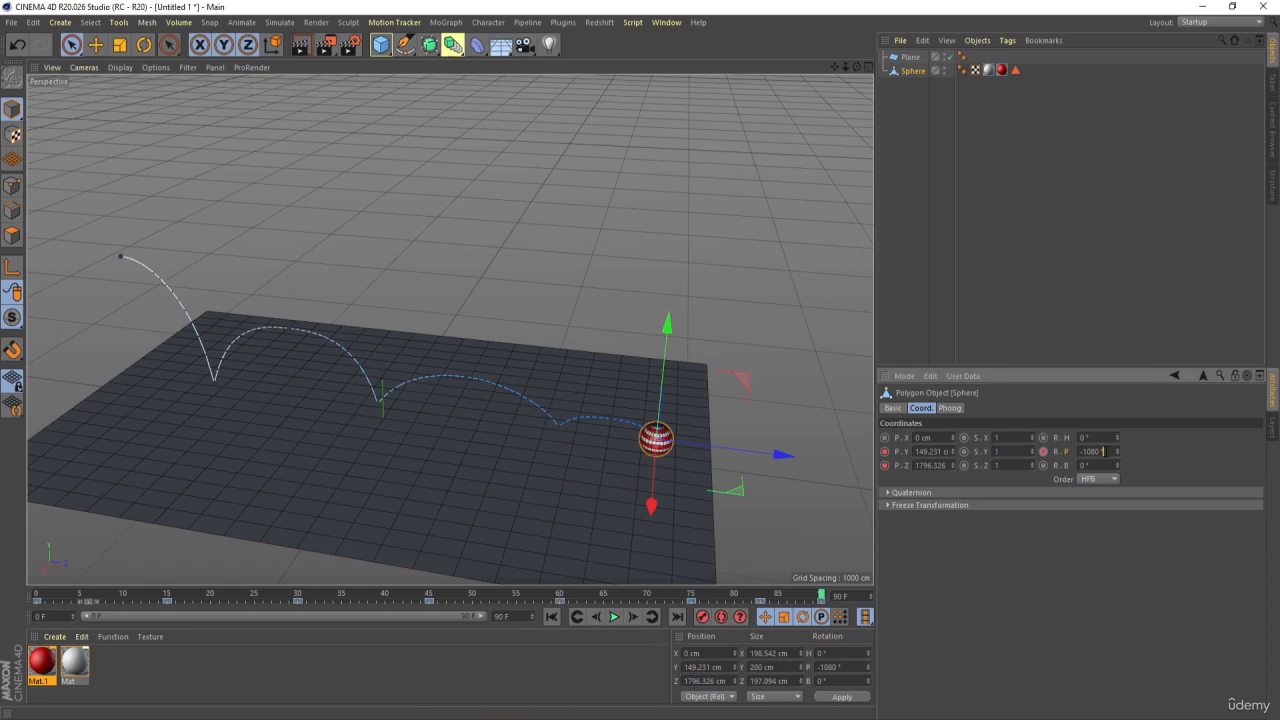
{"action": "type", "text": "-360"}
{"action": "key", "text": "Return"}
Play the animation from the start to check the rolling bounces and rewind to frame 0
{"action": "left_click", "coordinate": [551, 617]}
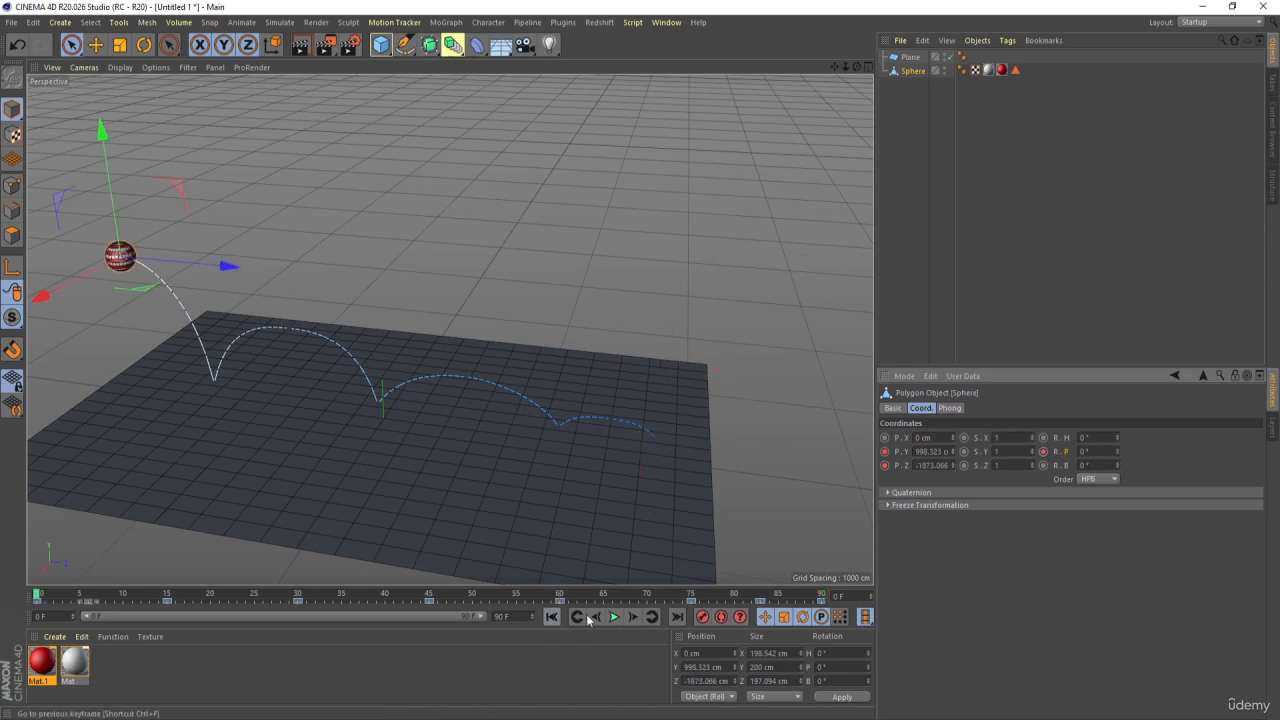
{"action": "left_click", "coordinate": [614, 617]}
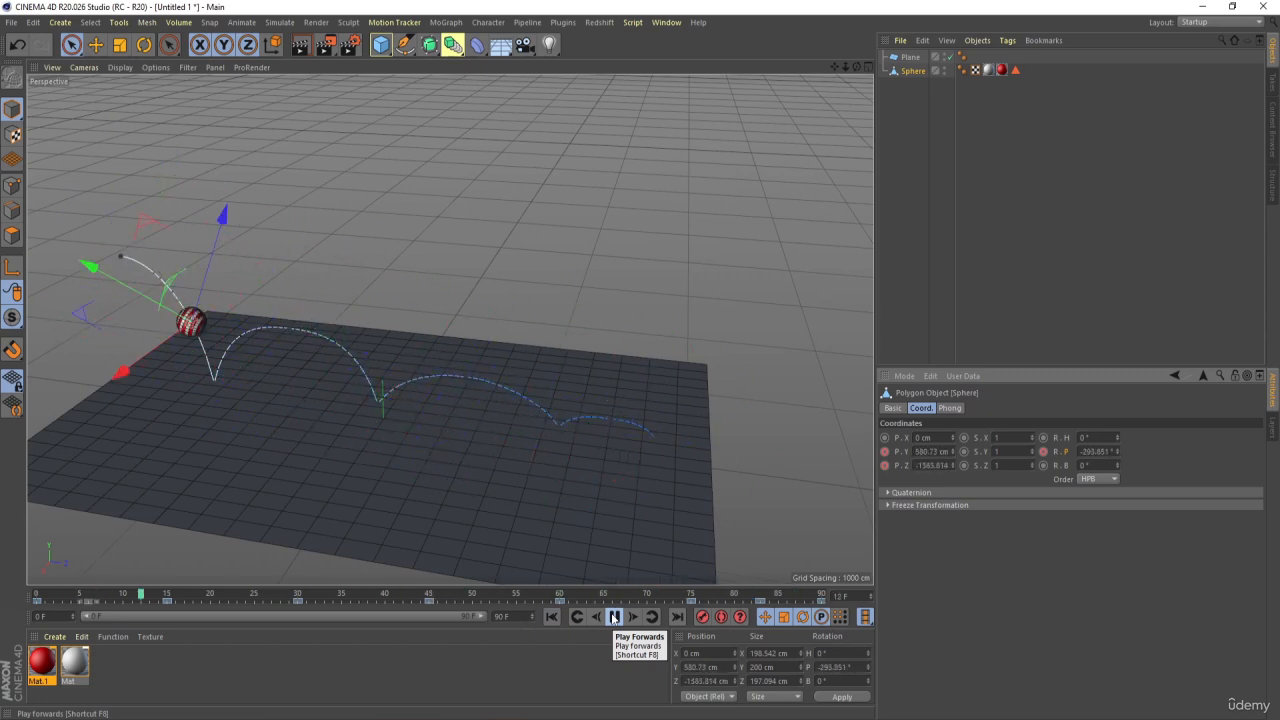
{"action": "left_click", "coordinate": [614, 617]}
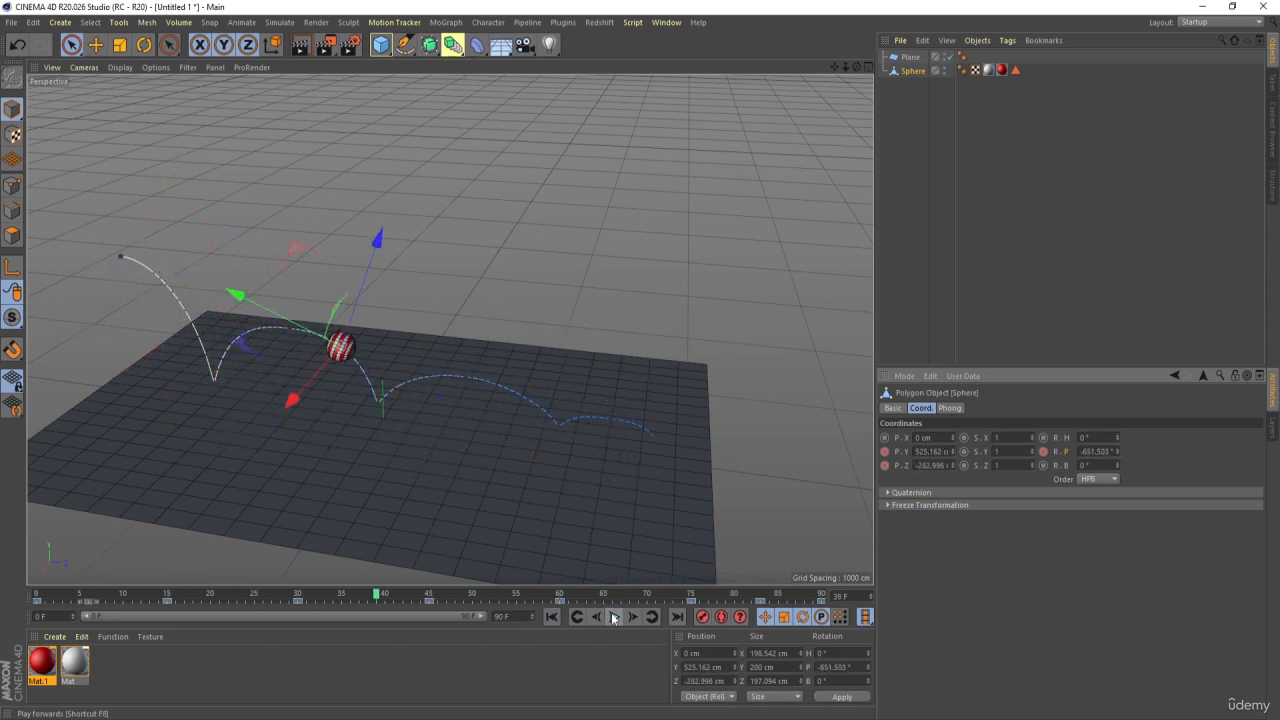
{"action": "left_click", "coordinate": [551, 617]}
Add a Bulge deformer as a child of the Sphere and fit it to its parent
{"action": "left_click", "coordinate": [1025, 199]}
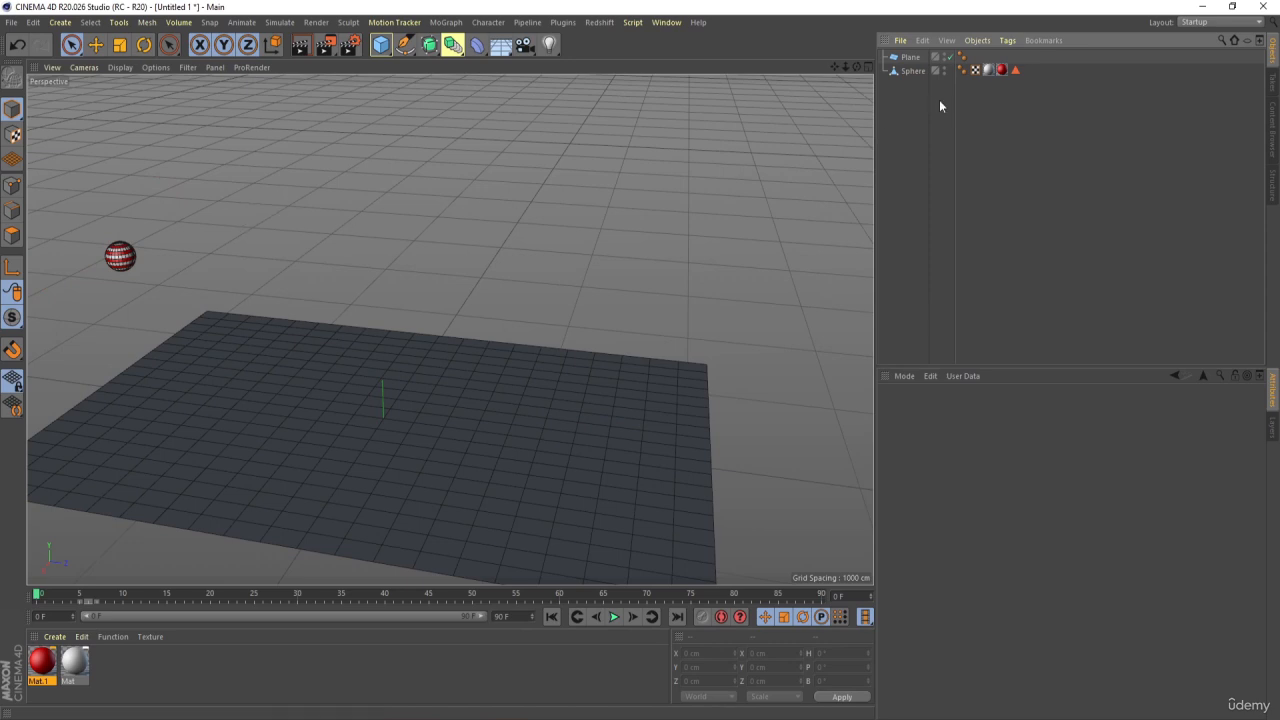
{"action": "left_click", "coordinate": [477, 44]}
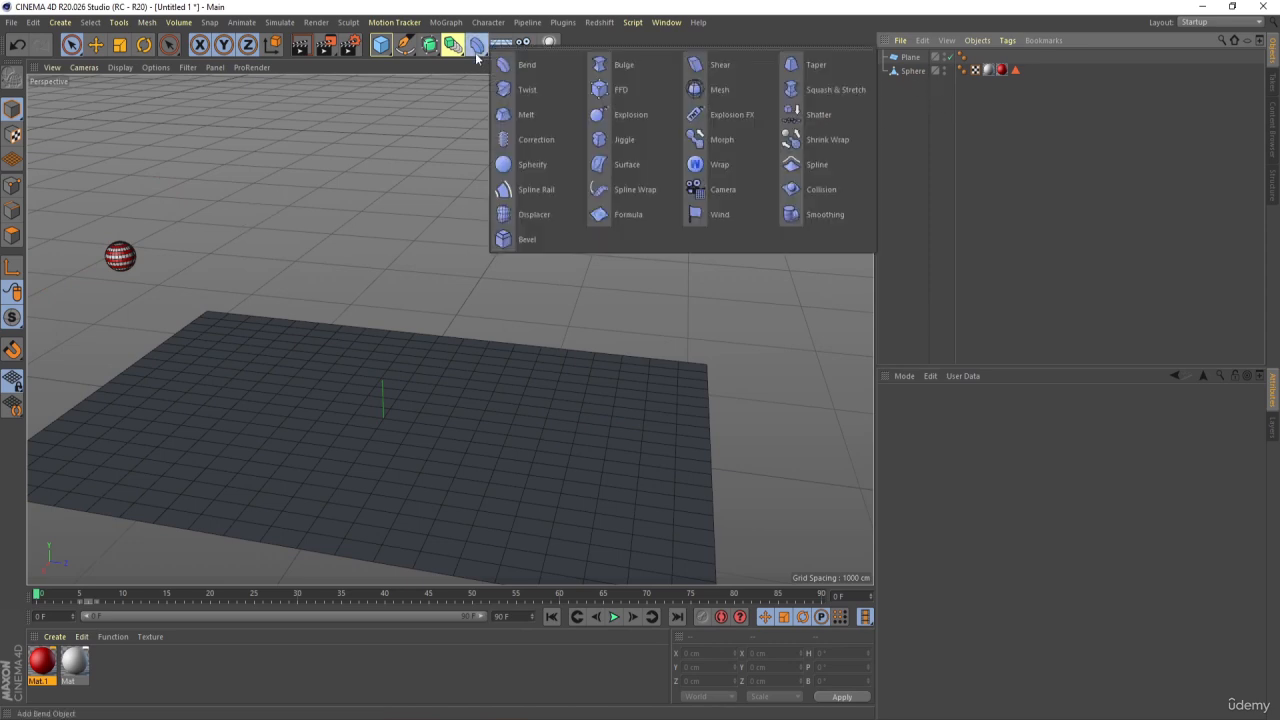
{"action": "left_click", "coordinate": [600, 66]}
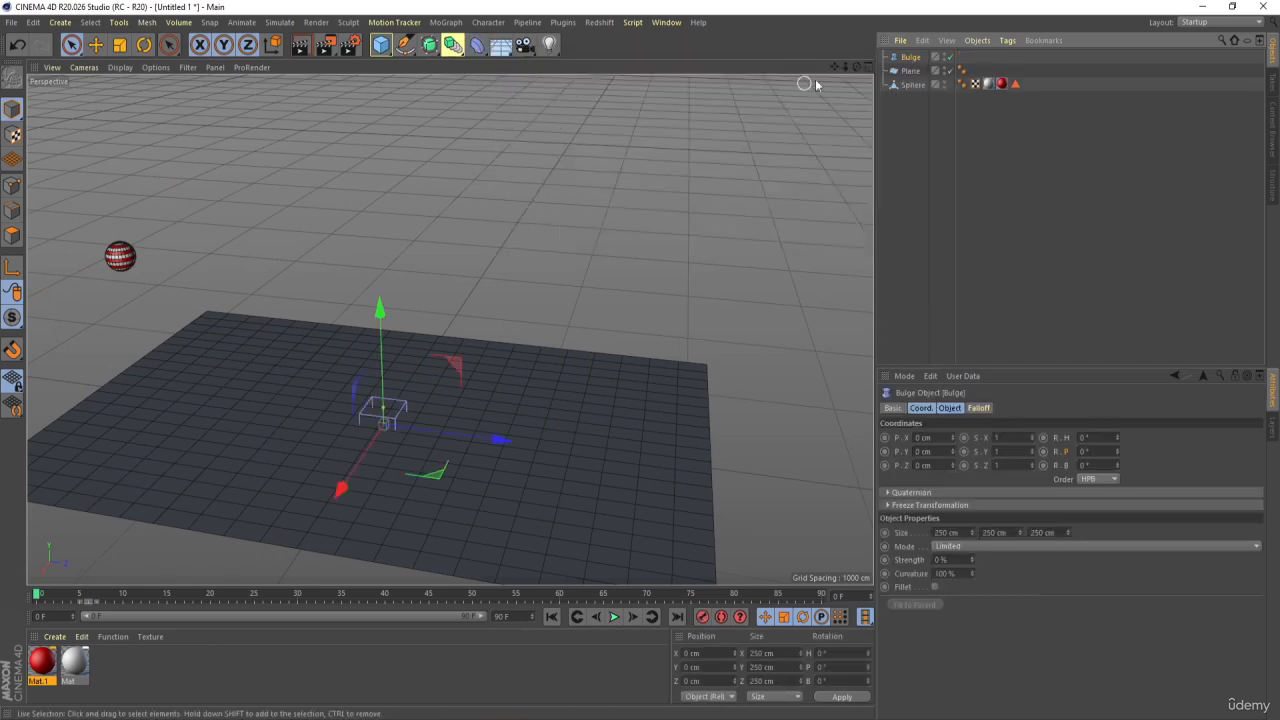
{"action": "left_click_drag", "start_coordinate": [911, 60], "coordinate": [912, 87]}
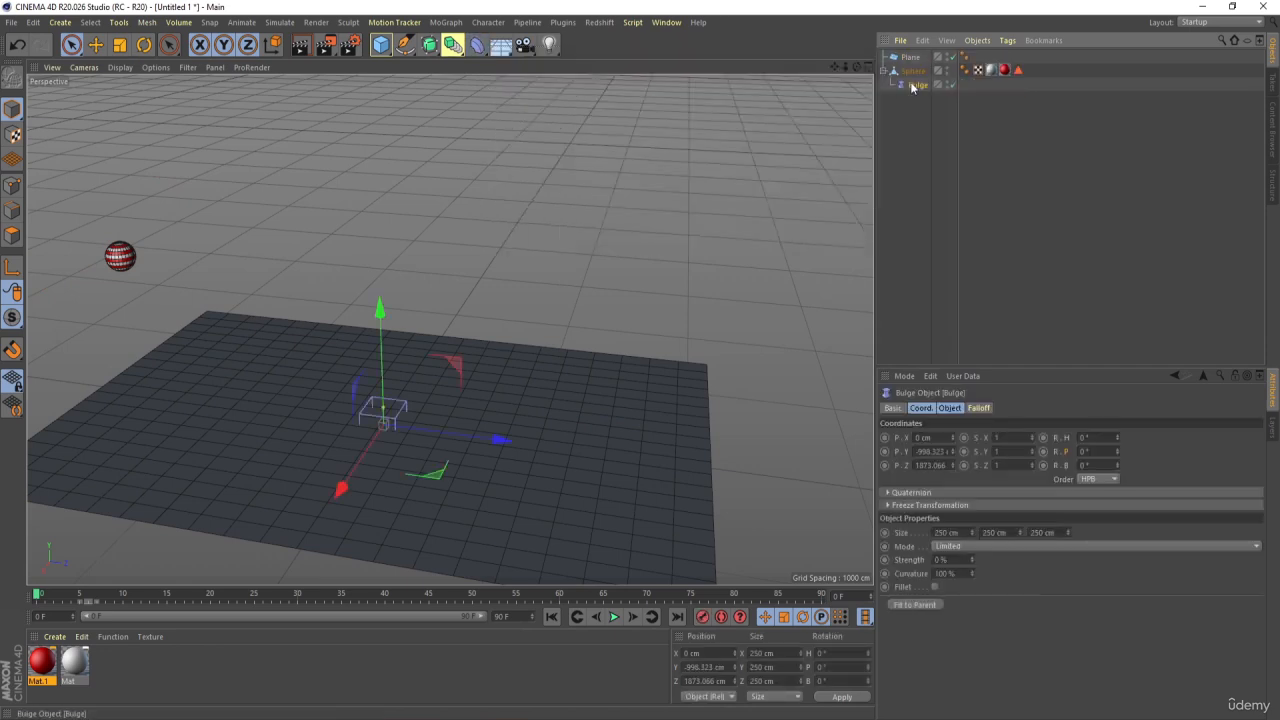
{"action": "left_click", "coordinate": [916, 607]}
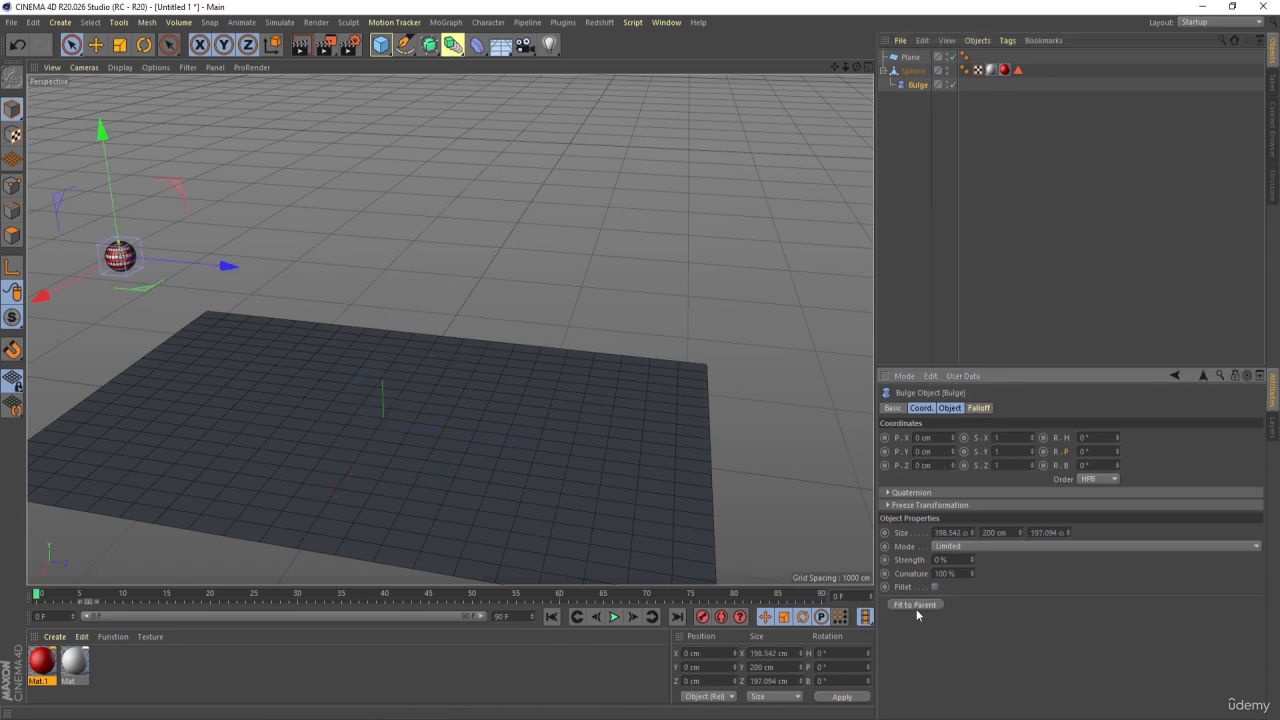
Play the animation with the deformer and examine the ball frame by frame around its first floor contact at frame 15
{"action": "left_click", "coordinate": [615, 617]}
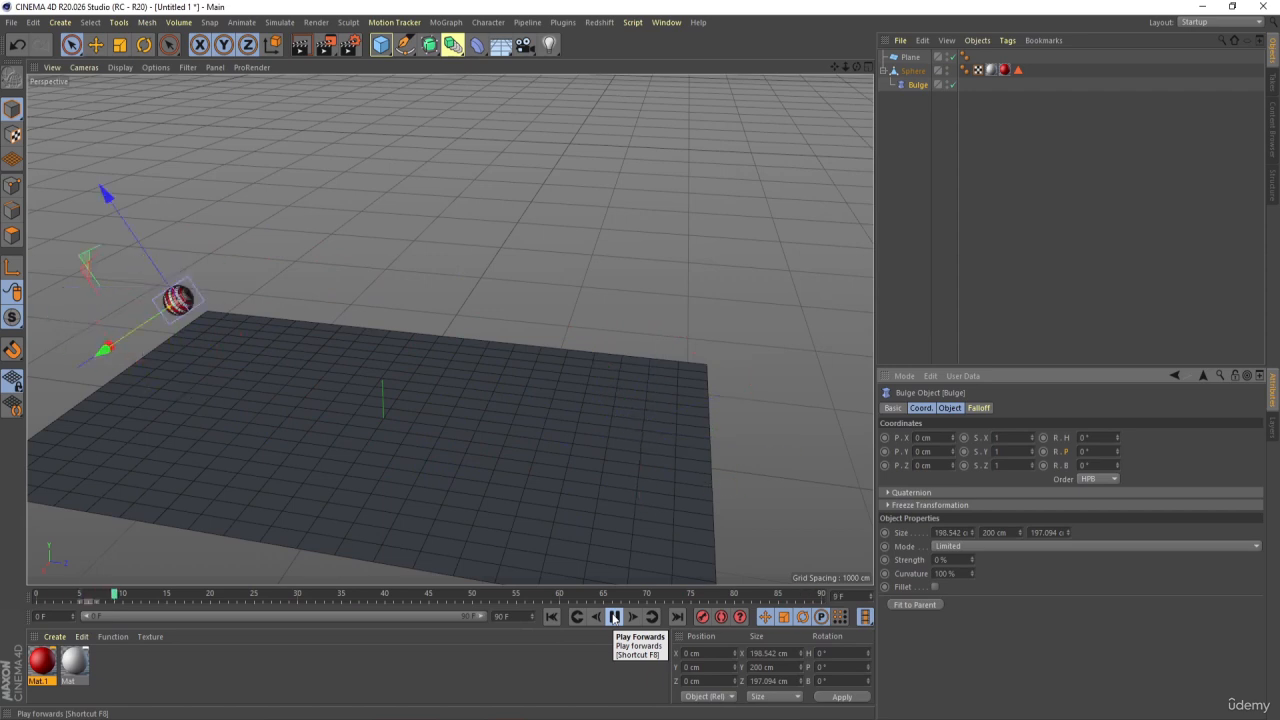
{"action": "left_click", "coordinate": [614, 617]}
{"action": "mouse_move", "coordinate": [168, 598]}
{"action": "left_mouse_down"}
{"action": "mouse_move", "coordinate": [155, 598]}
{"action": "mouse_move", "coordinate": [166, 598]}
{"action": "left_mouse_up"}
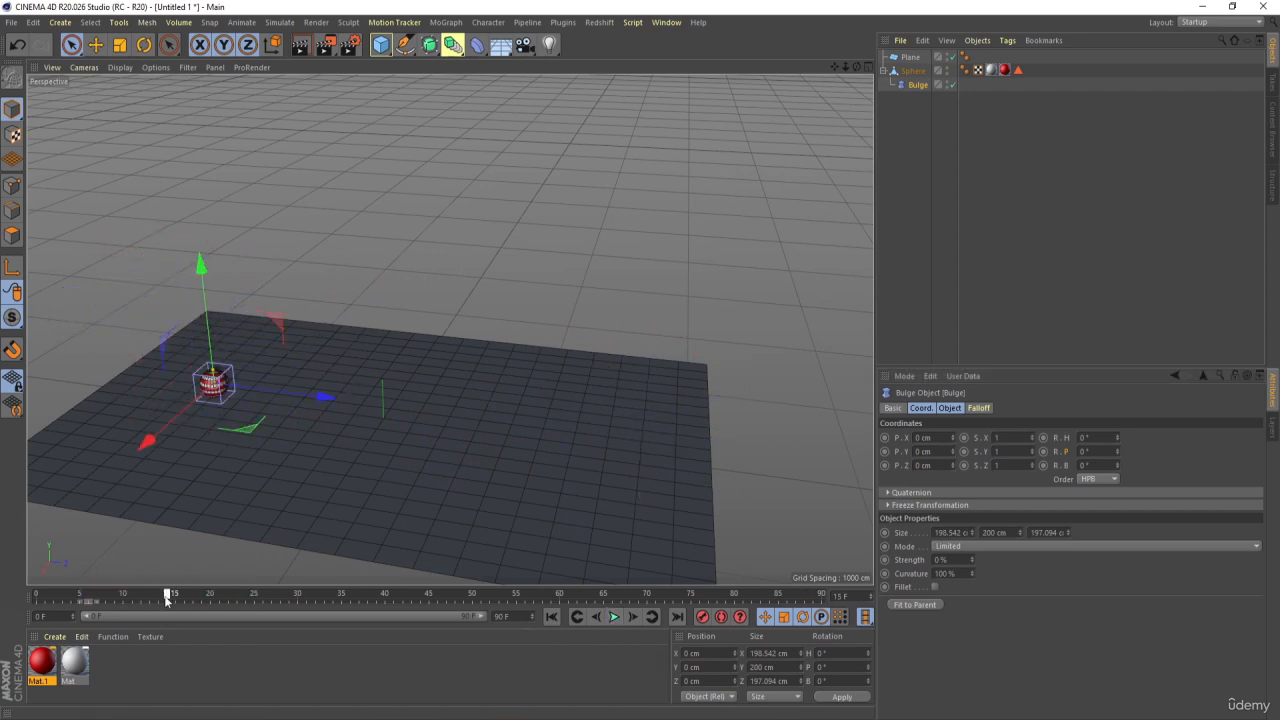
{"action": "scroll", "coordinate": [195, 401], "scroll_direction": "up", "scroll_amount": 10}
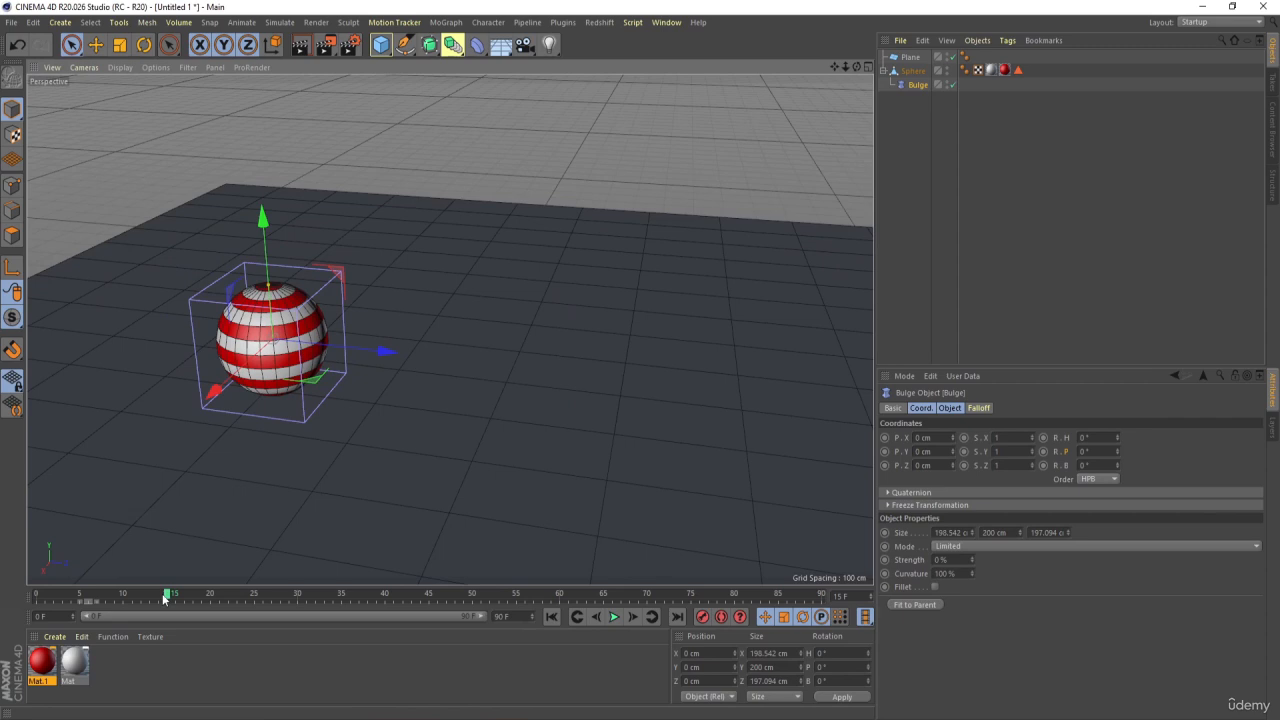
{"action": "left_click_drag", "start_coordinate": [163, 596], "coordinate": [166, 597]}
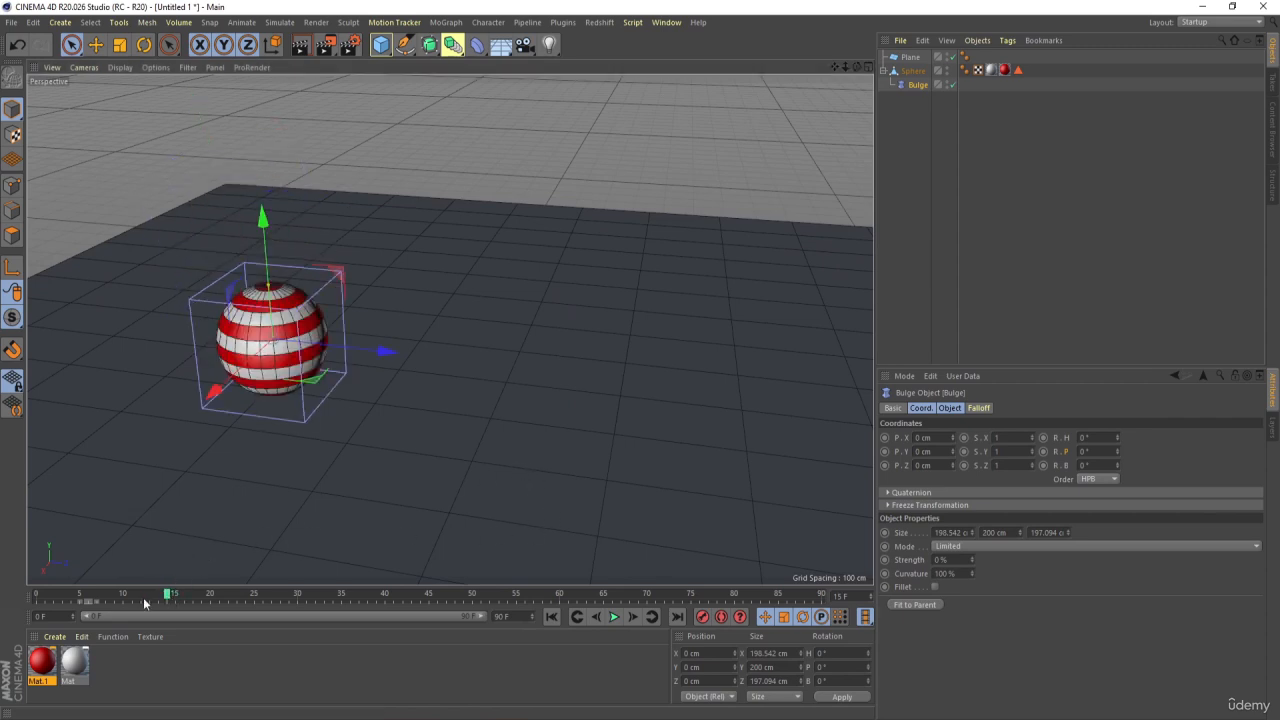
{"action": "left_click", "coordinate": [596, 617]}
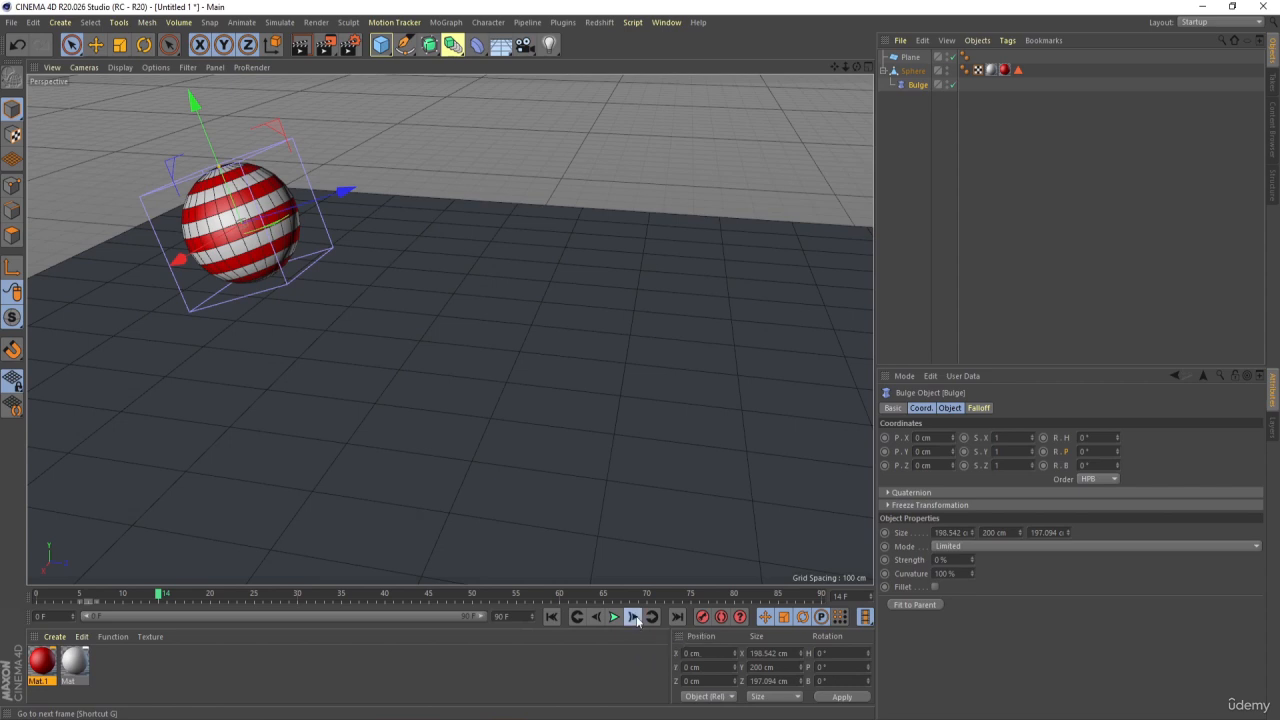
{"action": "left_click", "coordinate": [634, 617]}
{"action": "left_click", "coordinate": [634, 617]}
{"action": "left_click", "coordinate": [635, 617]}
{"action": "left_click", "coordinate": [638, 618]}
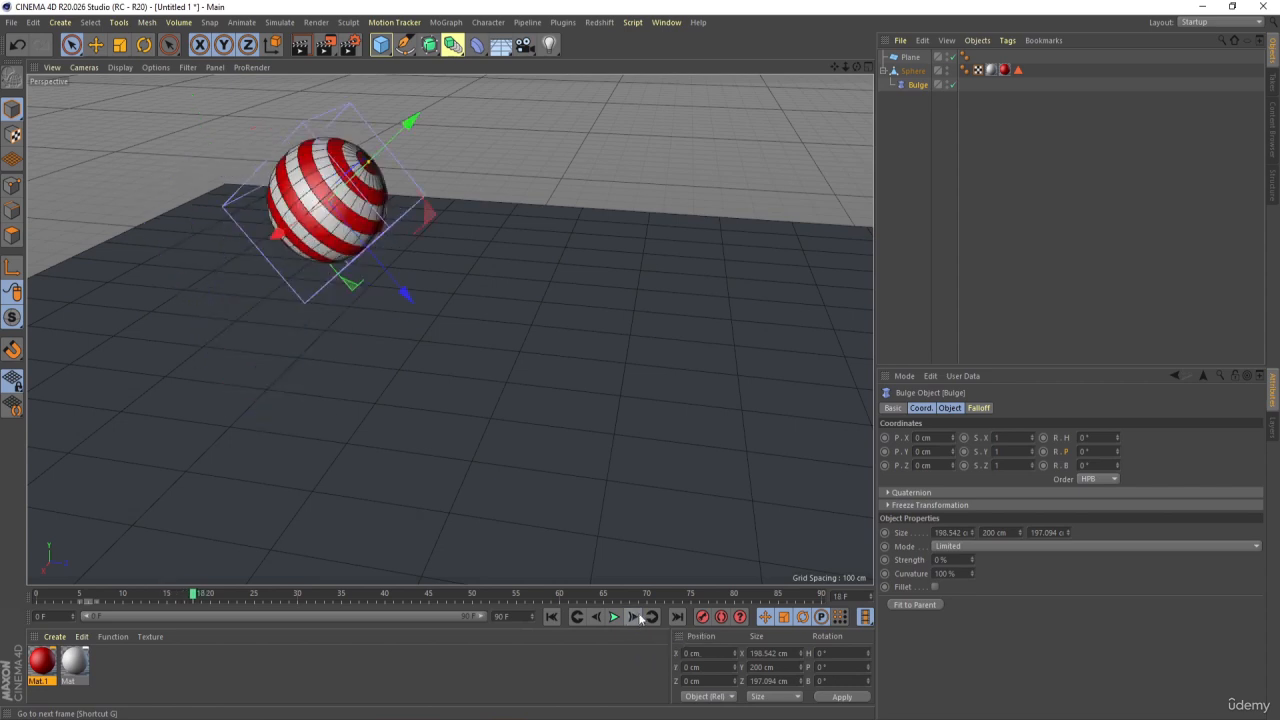
Select the Sphere and check its neighbouring keyframes and the first and last frames of the animation
{"action": "left_click", "coordinate": [1006, 197]}
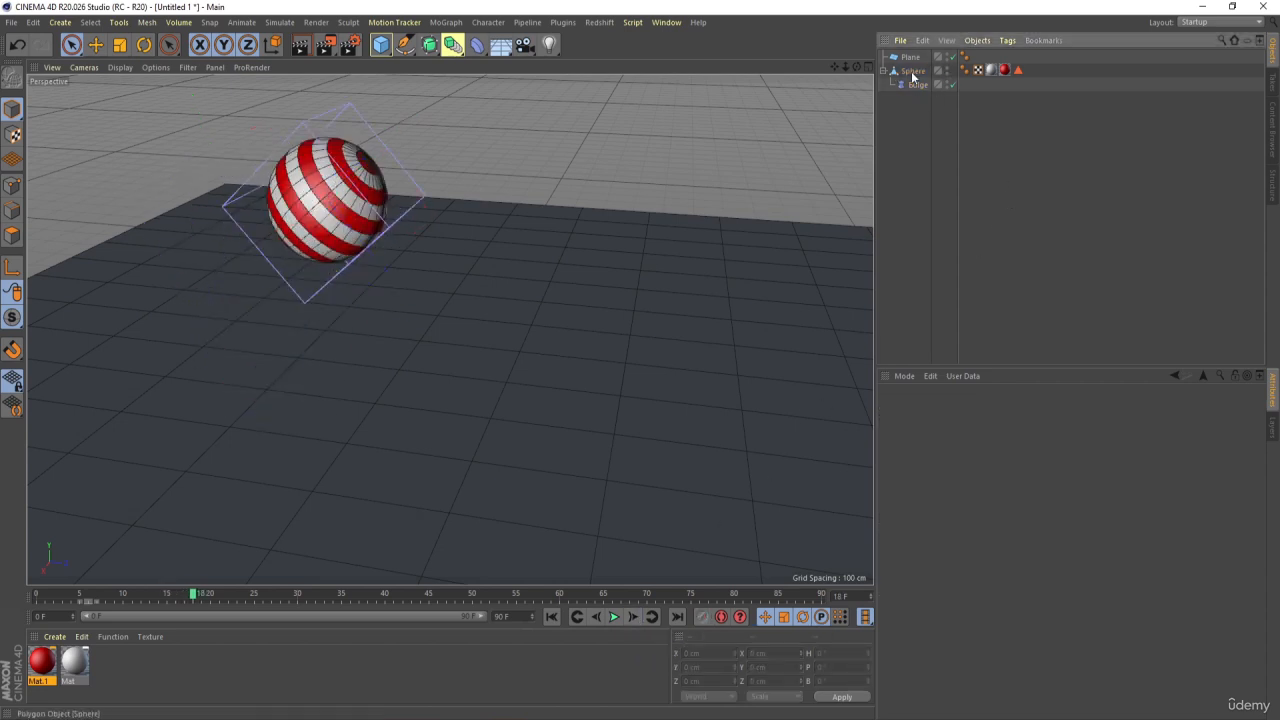
{"action": "left_click", "coordinate": [912, 73]}
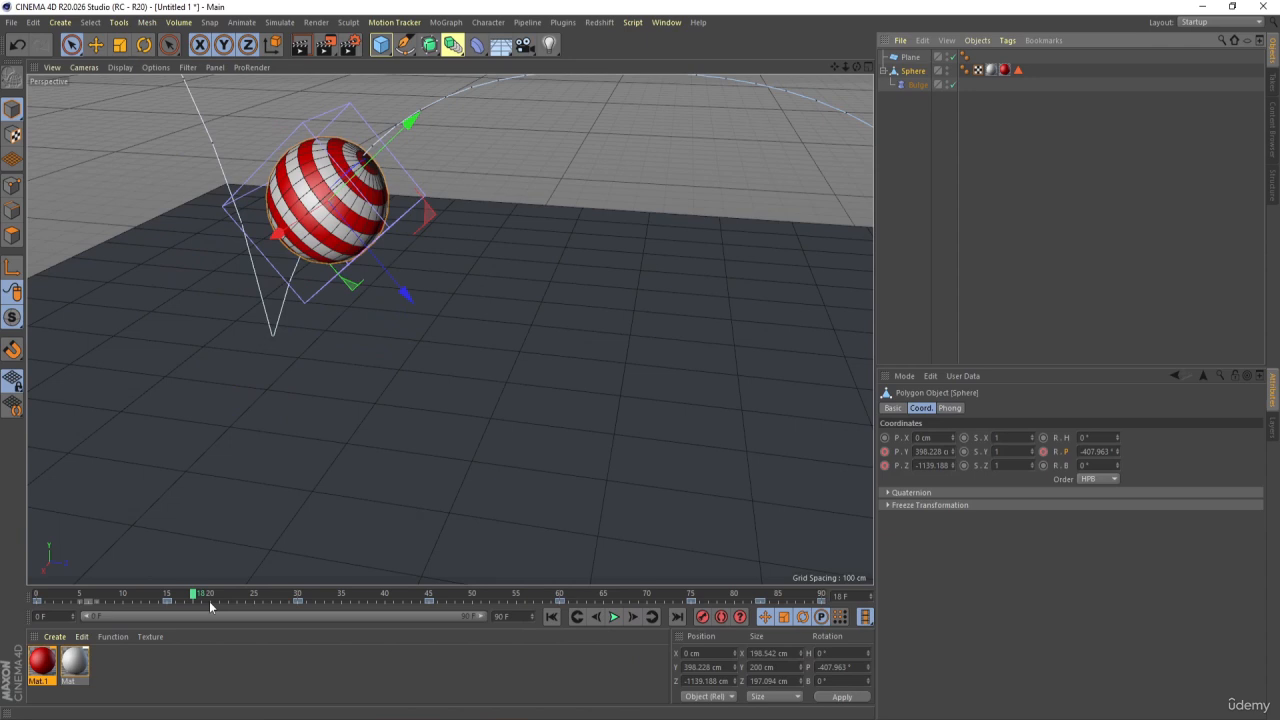
{"action": "left_click", "coordinate": [578, 617]}
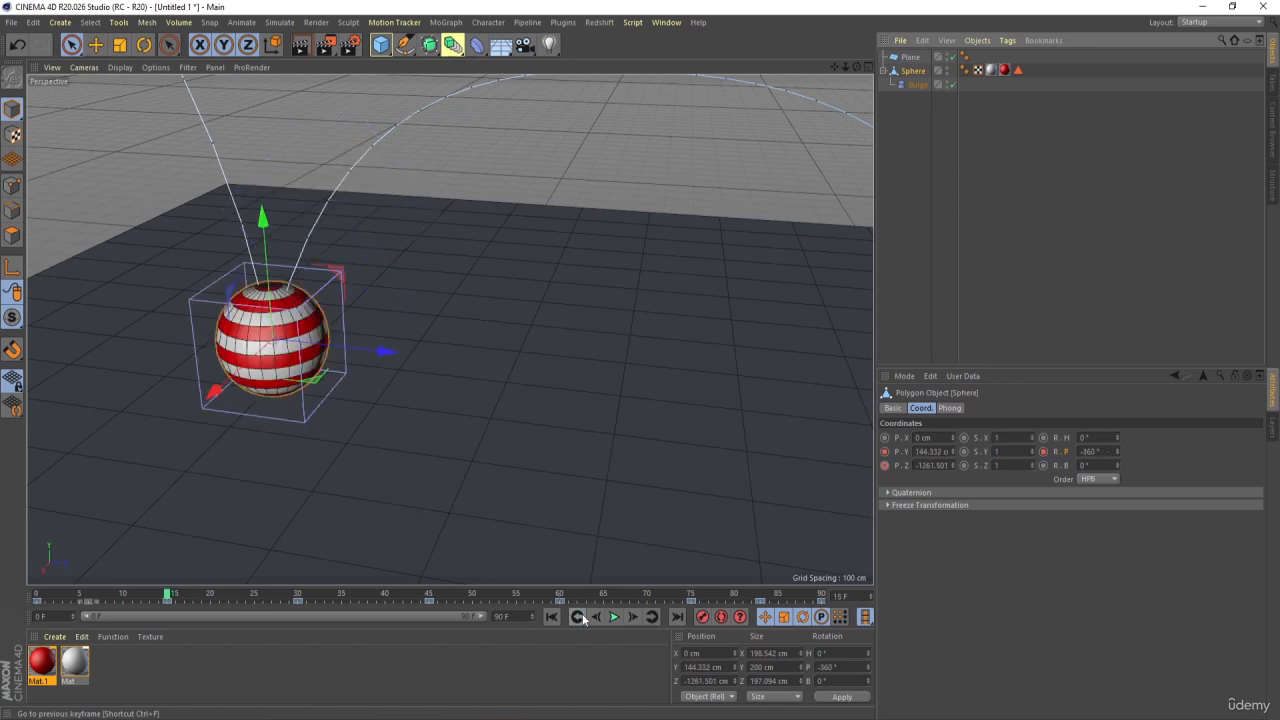
{"action": "left_click", "coordinate": [652, 616]}
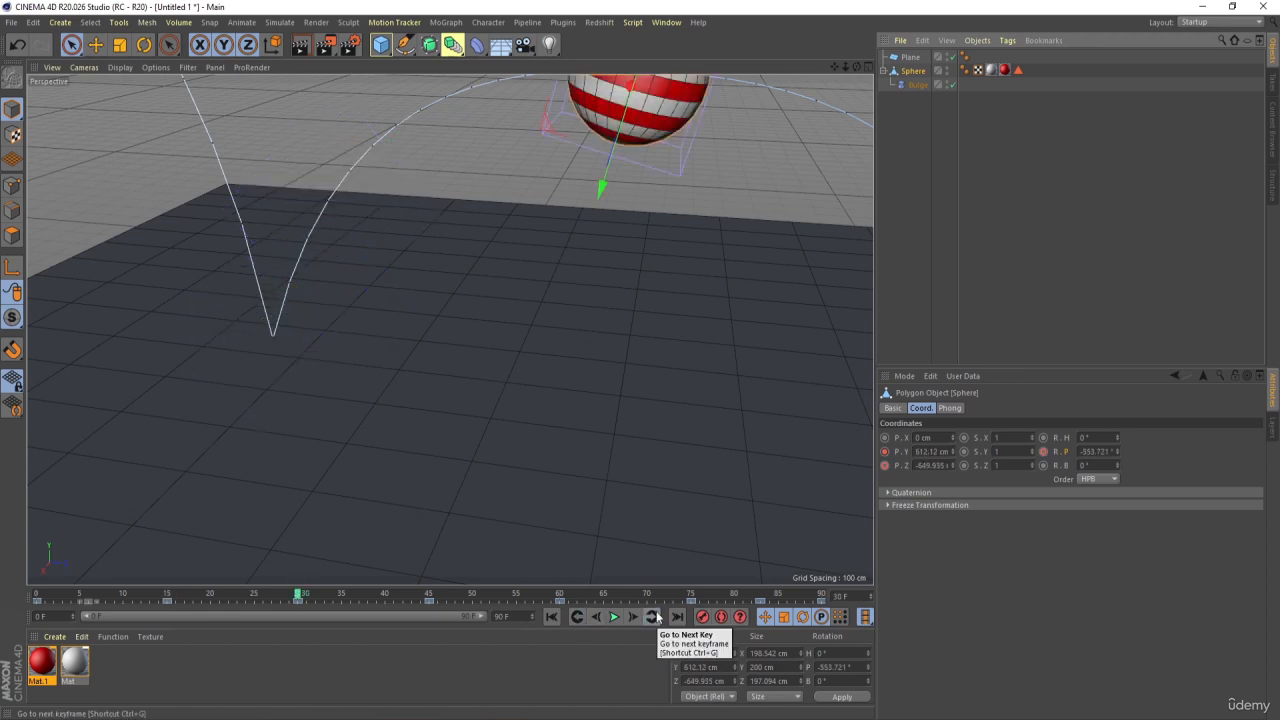
{"action": "left_click", "coordinate": [551, 617]}
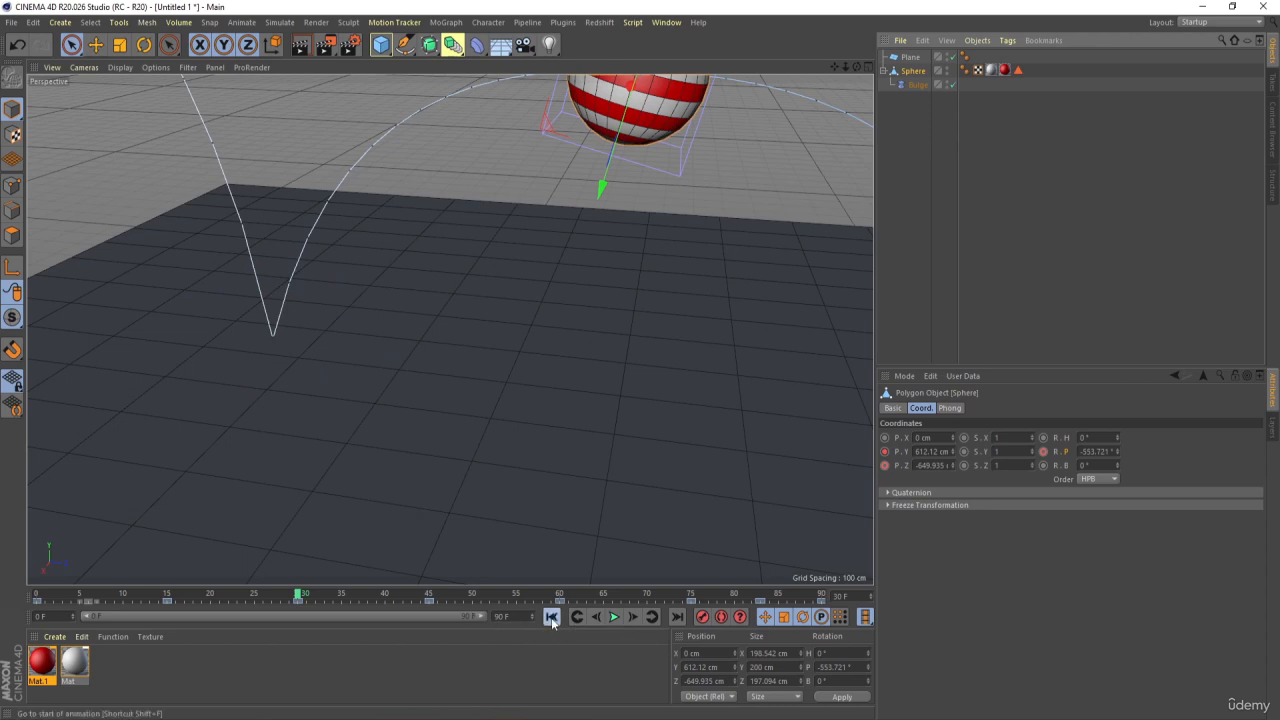
{"action": "left_click", "coordinate": [678, 617]}
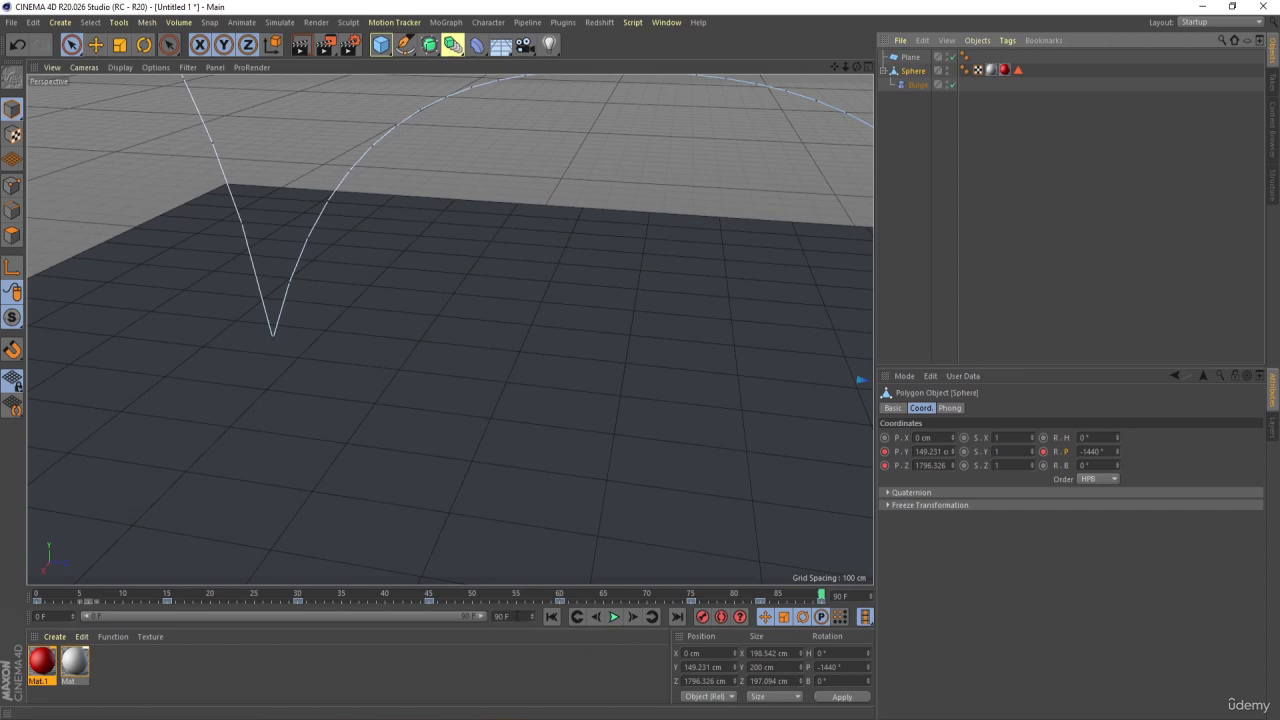
Keyframe the Bulge deformer's Strength at 0% on frame 14, just before the first floor contact
{"action": "left_click", "coordinate": [167, 596]}
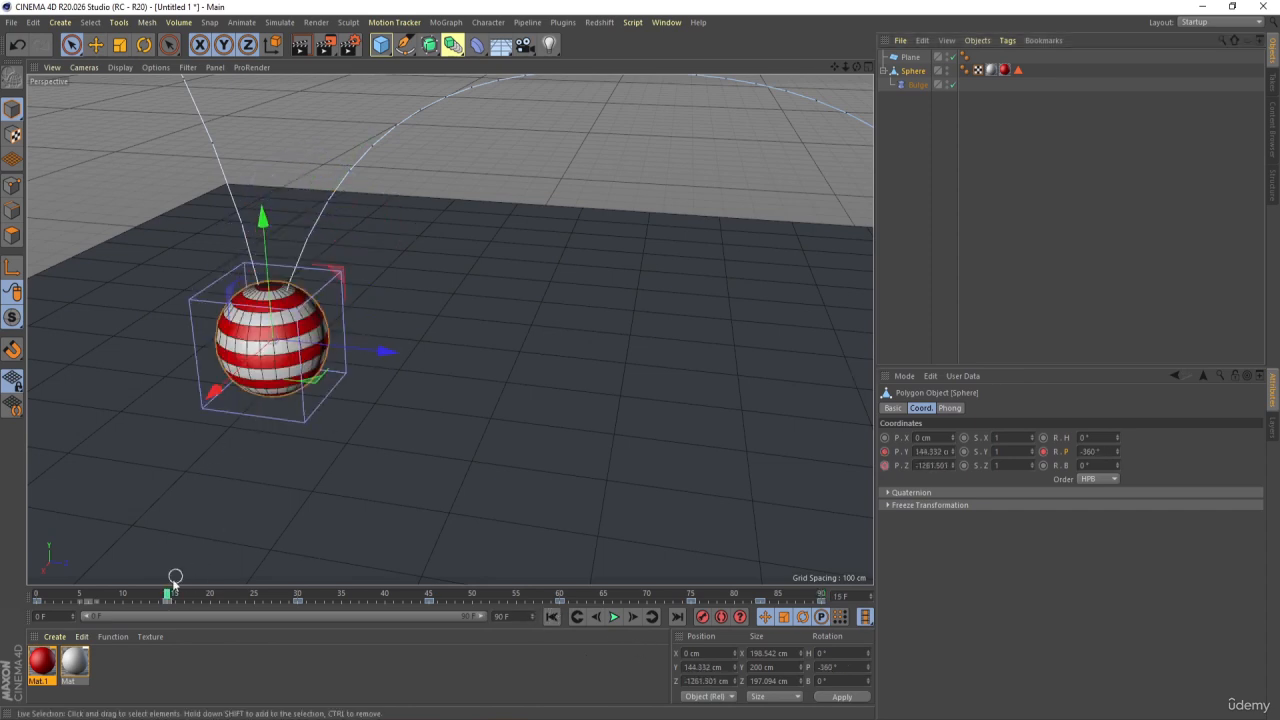
{"action": "left_click", "coordinate": [915, 85]}
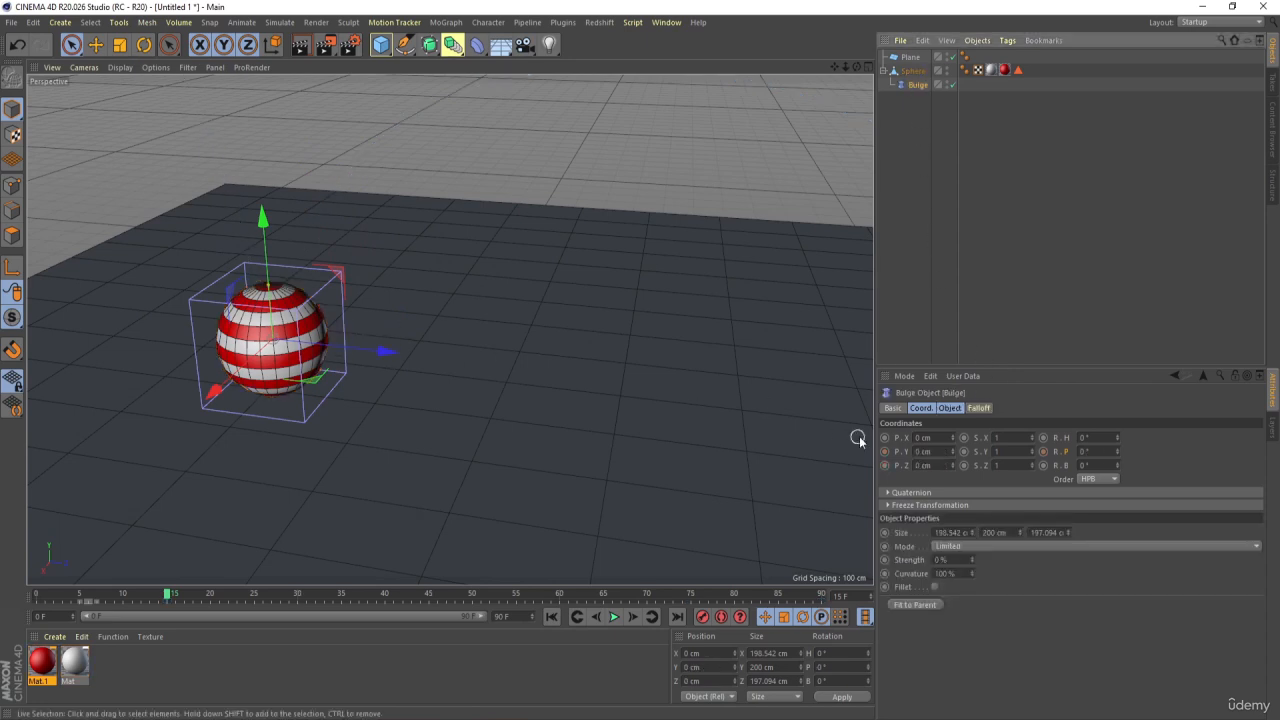
{"action": "left_click", "coordinate": [953, 408]}
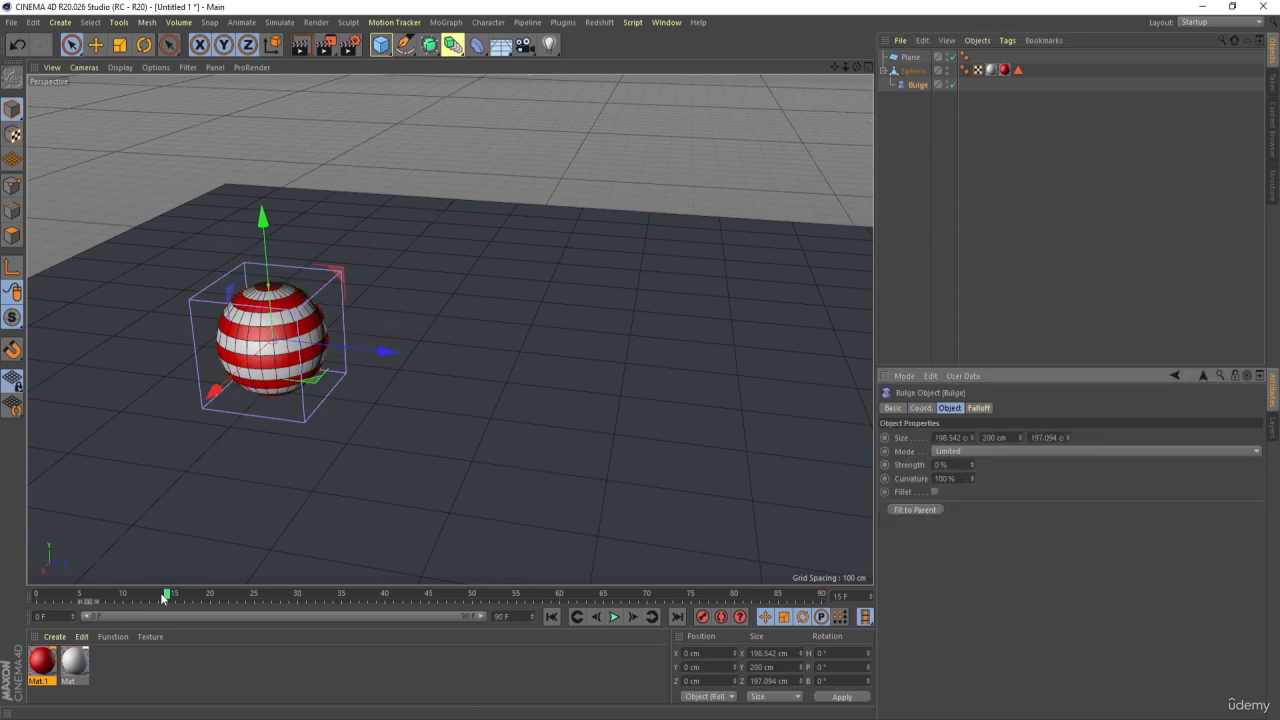
{"action": "left_click_drag", "start_coordinate": [165, 597], "coordinate": [157, 597]}
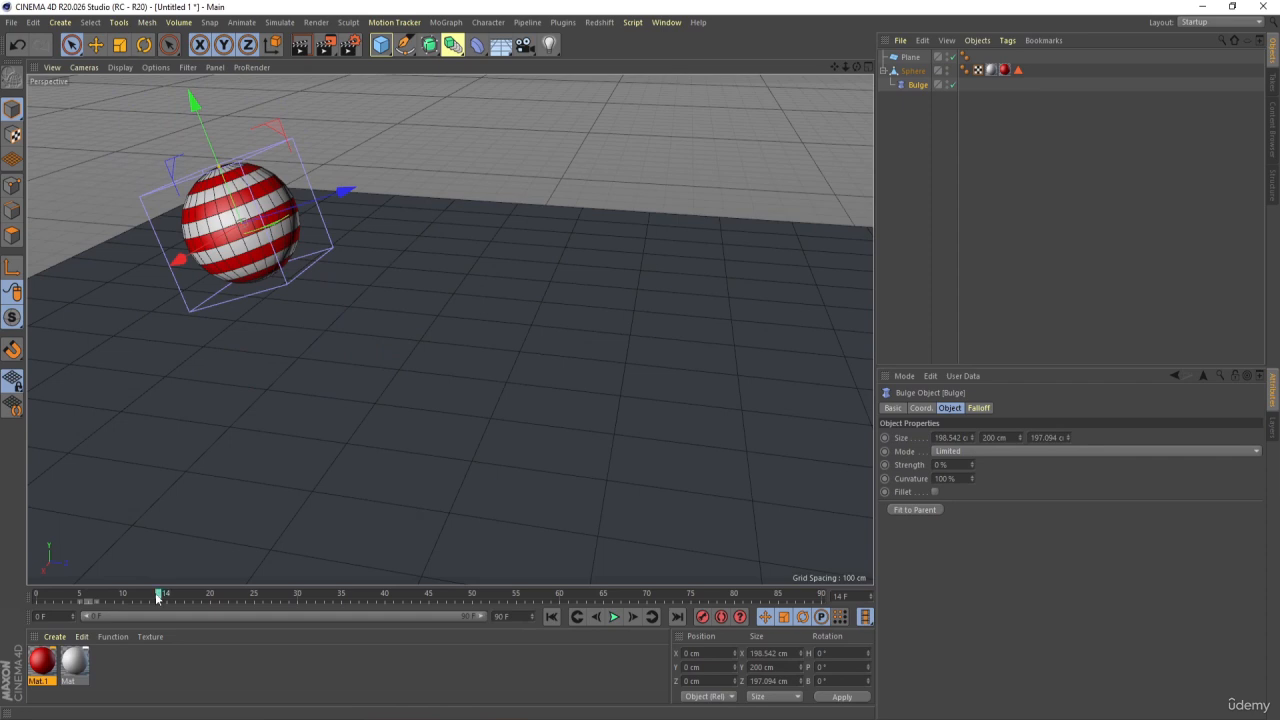
{"action": "left_click", "coordinate": [885, 465]}
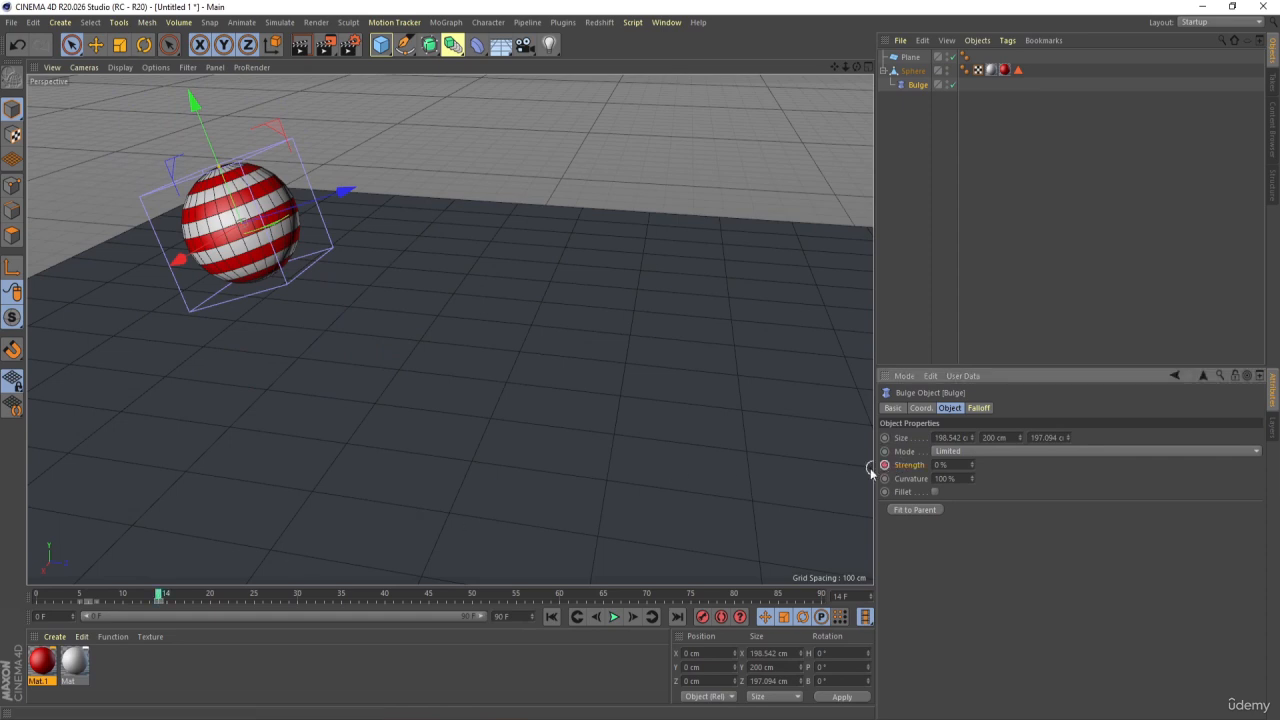
Keyframe the Bulge deformer's Strength at 50% on frame 15 and advance to frame 17
{"action": "left_click", "coordinate": [633, 616]}
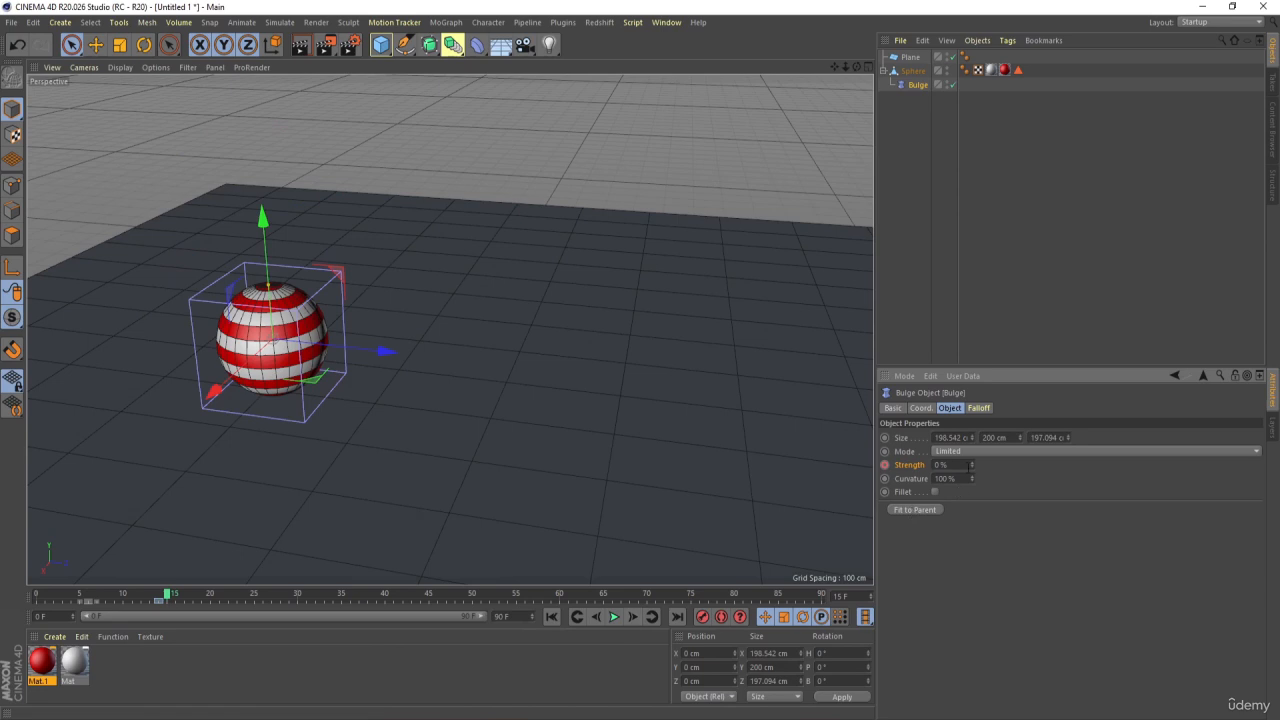
{"action": "left_click_drag", "start_coordinate": [973, 470], "coordinate": [1001, 464]}
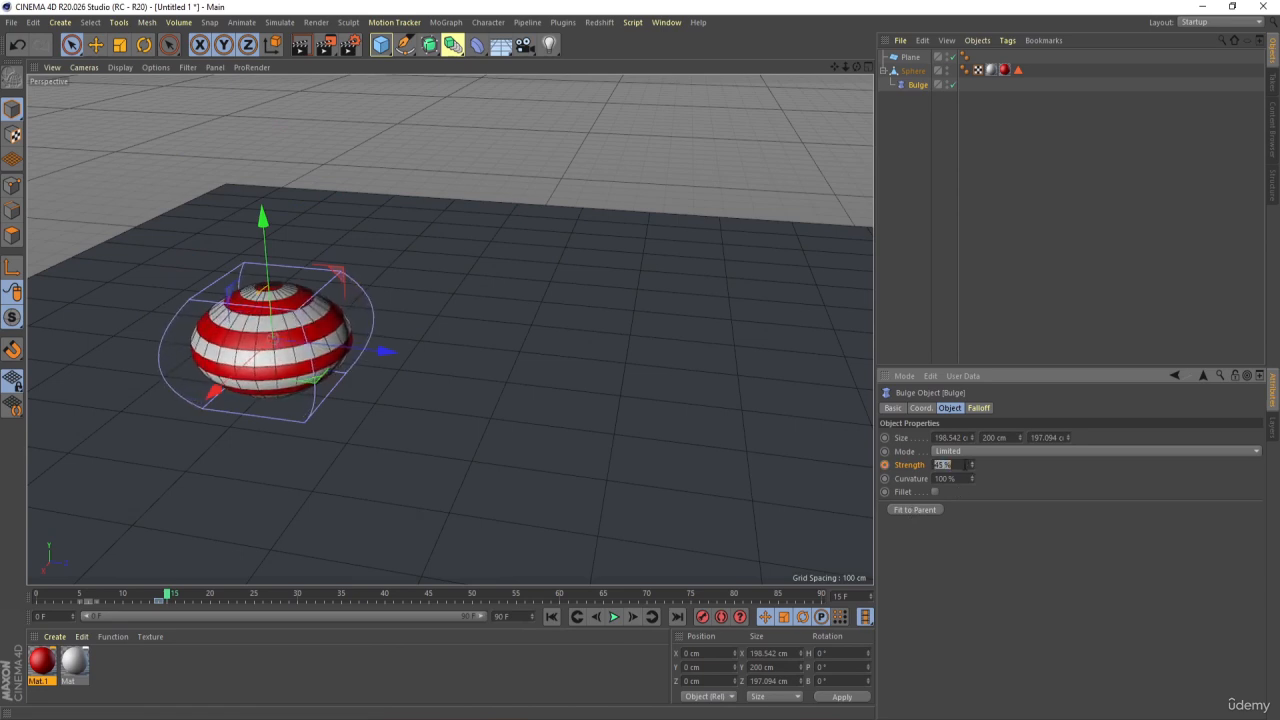
{"action": "key", "text": "Return"}
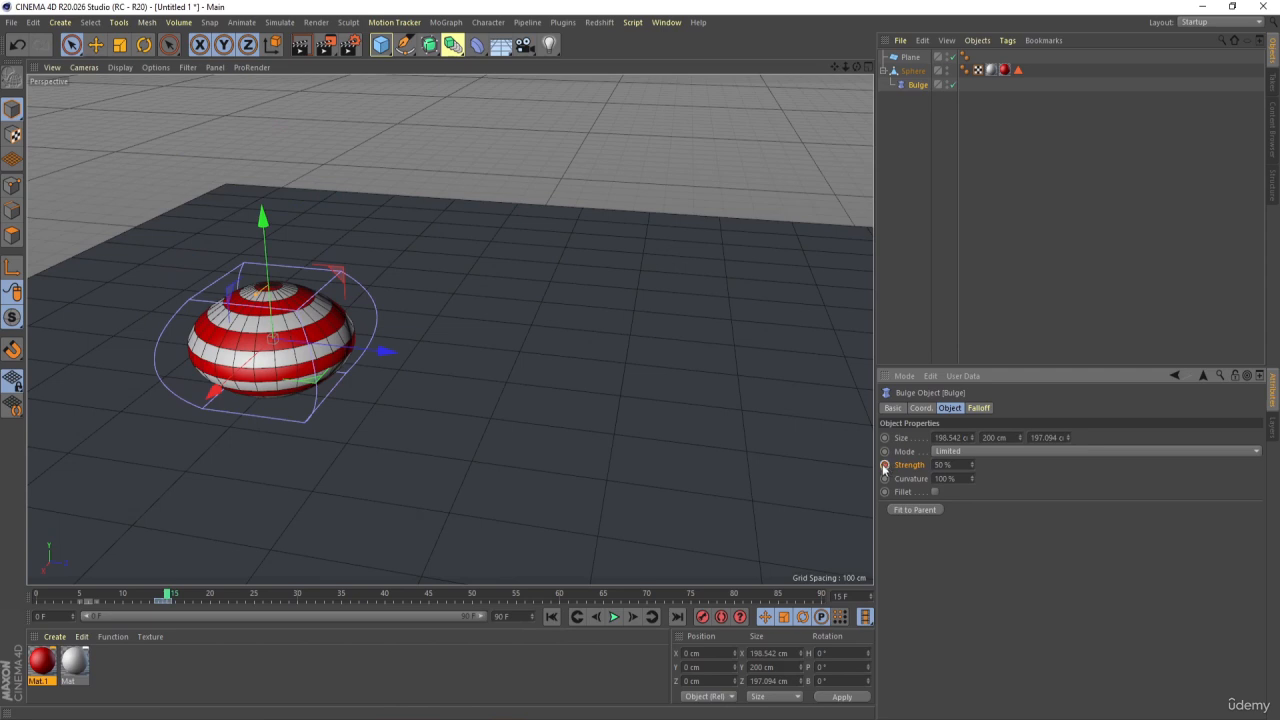
{"action": "left_click", "coordinate": [884, 465]}
{"action": "left_click", "coordinate": [633, 616]}
{"action": "left_click", "coordinate": [633, 616]}
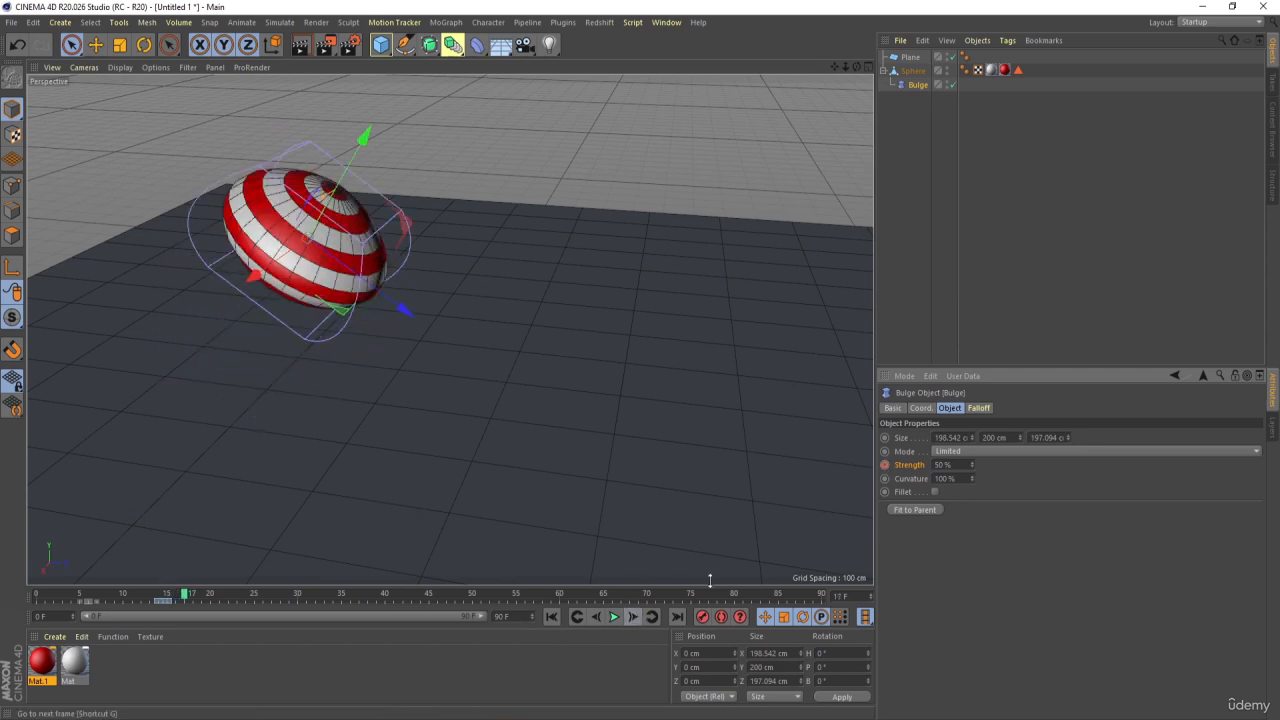
Keyframe the Bulge deformer's Strength at 0% on frame 17 and move its first 0% key to frame 13
{"action": "type", "text": "0"}
{"action": "key", "text": "Return"}
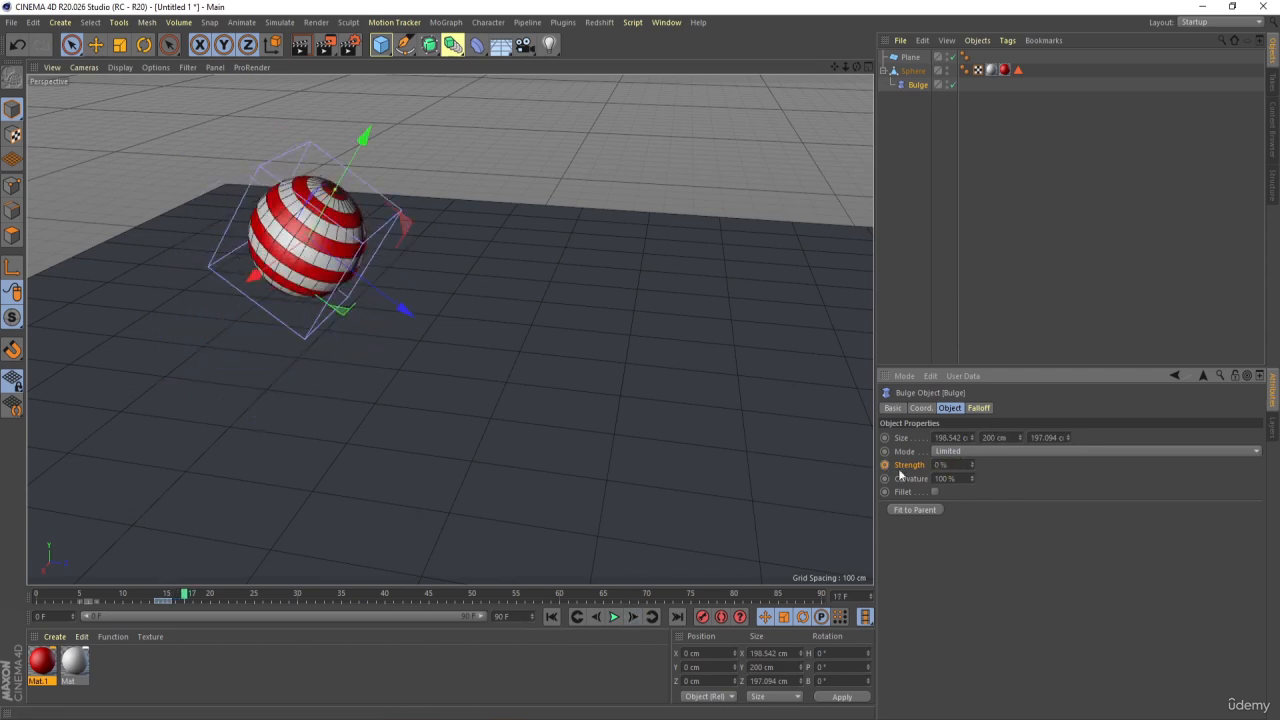
{"action": "left_click", "coordinate": [160, 603]}
{"action": "left_click_drag", "start_coordinate": [160, 604], "coordinate": [153, 604]}
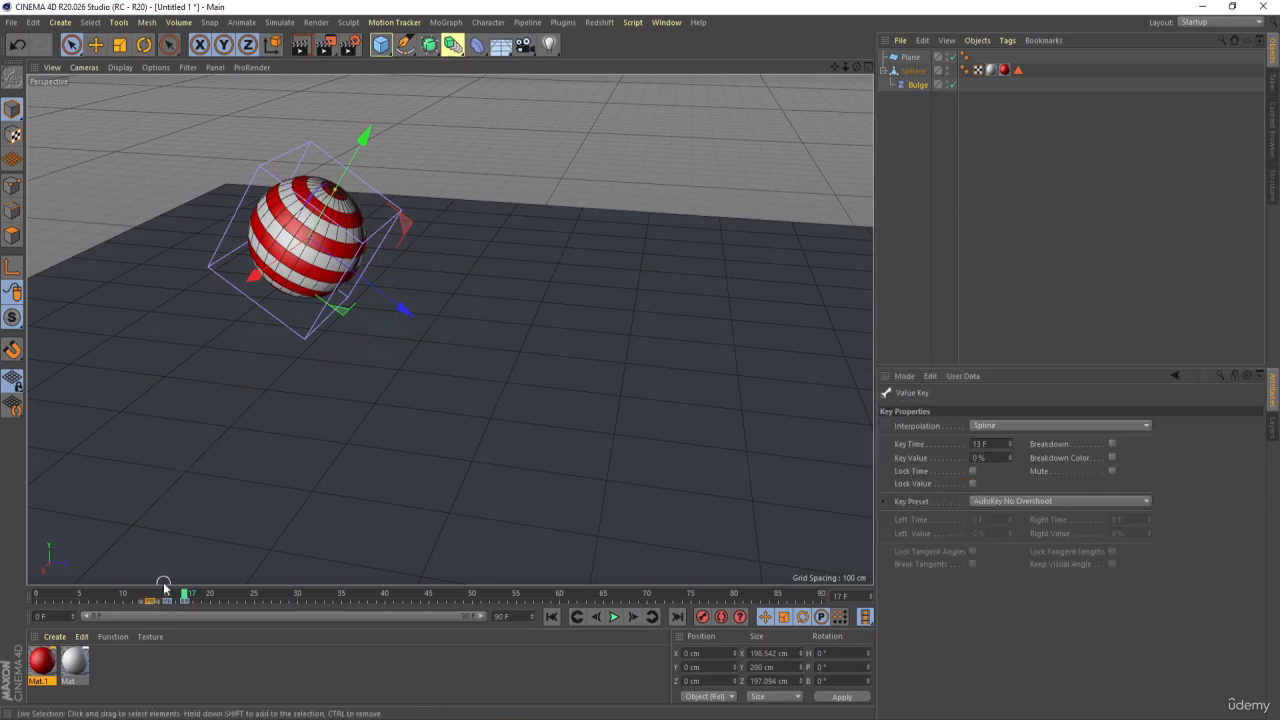
Play the animation from frame 11 to review the squash at the first floor contact
{"action": "left_click", "coordinate": [133, 595]}
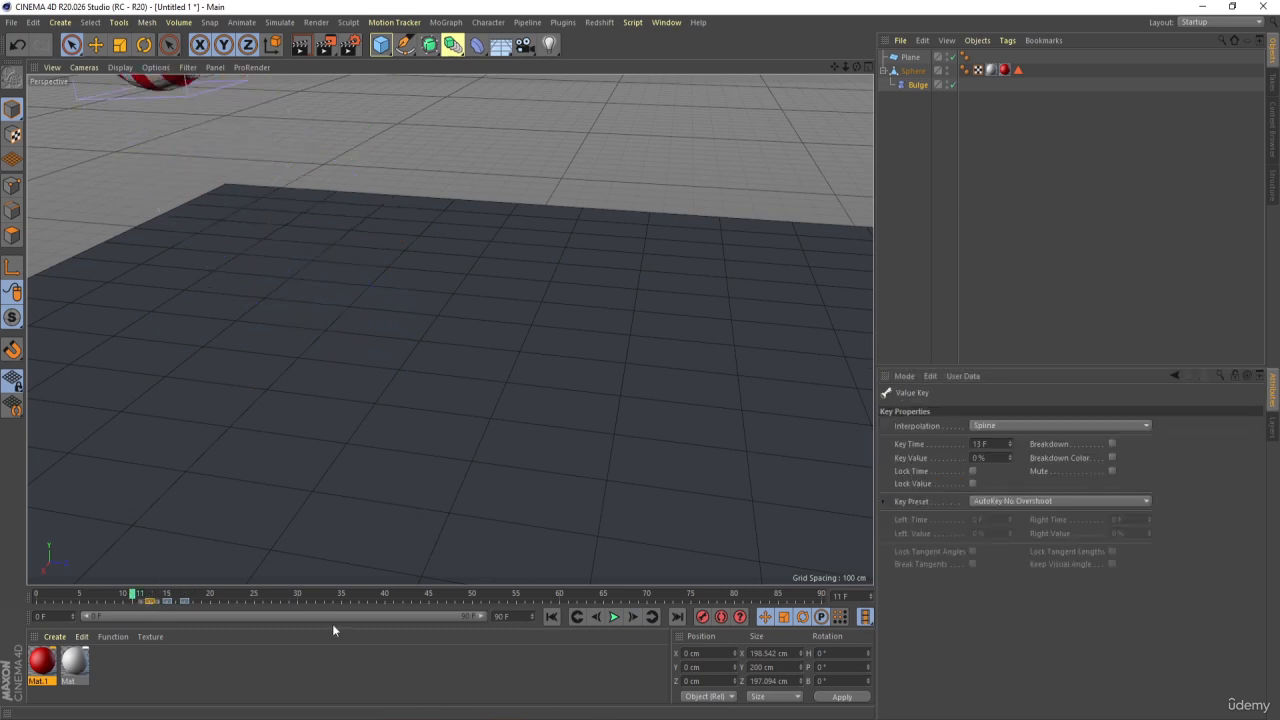
{"action": "left_click", "coordinate": [613, 616]}
{"action": "scroll", "coordinate": [495, 392], "scroll_direction": "down", "scroll_amount": 2}
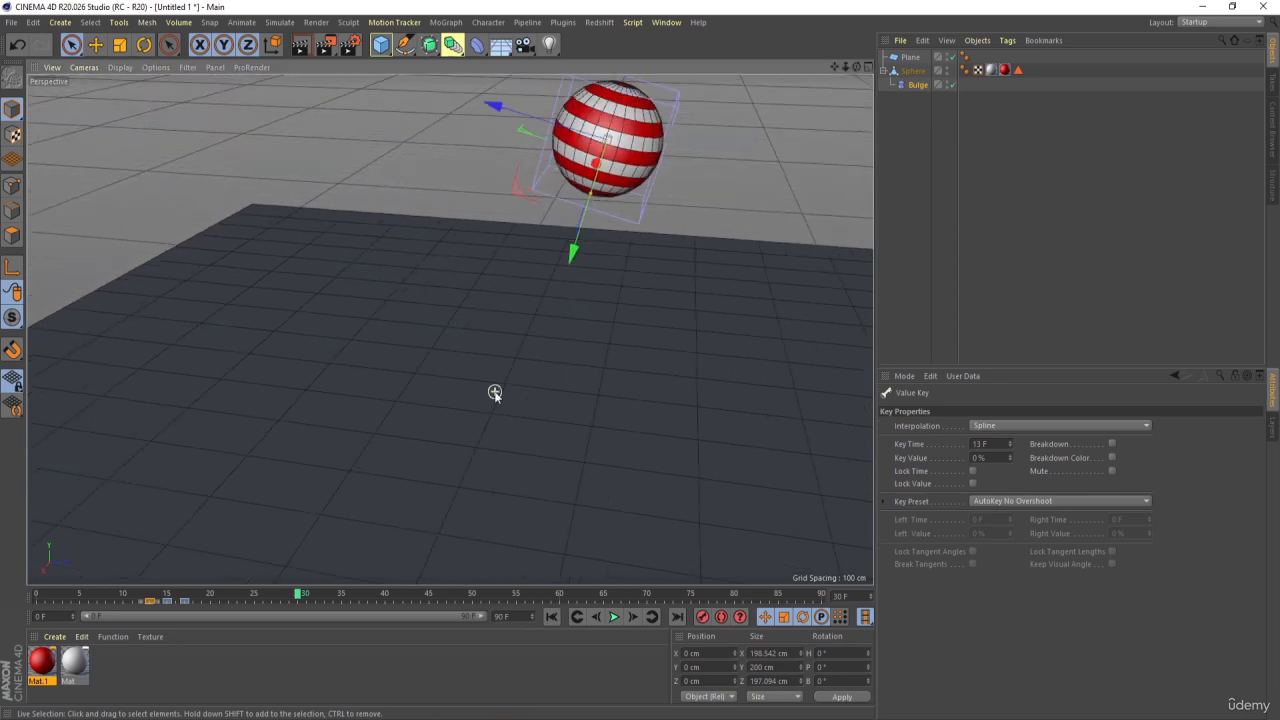
Keyframe the Bulge deformer's Strength at 0% on frame 43, just before the second floor contact
{"action": "scroll", "coordinate": [557, 299], "scroll_direction": "down", "scroll_amount": 1}
{"action": "middle_click_drag", "start_coordinate": [577, 280], "coordinate": [482, 291], "text": "alt"}
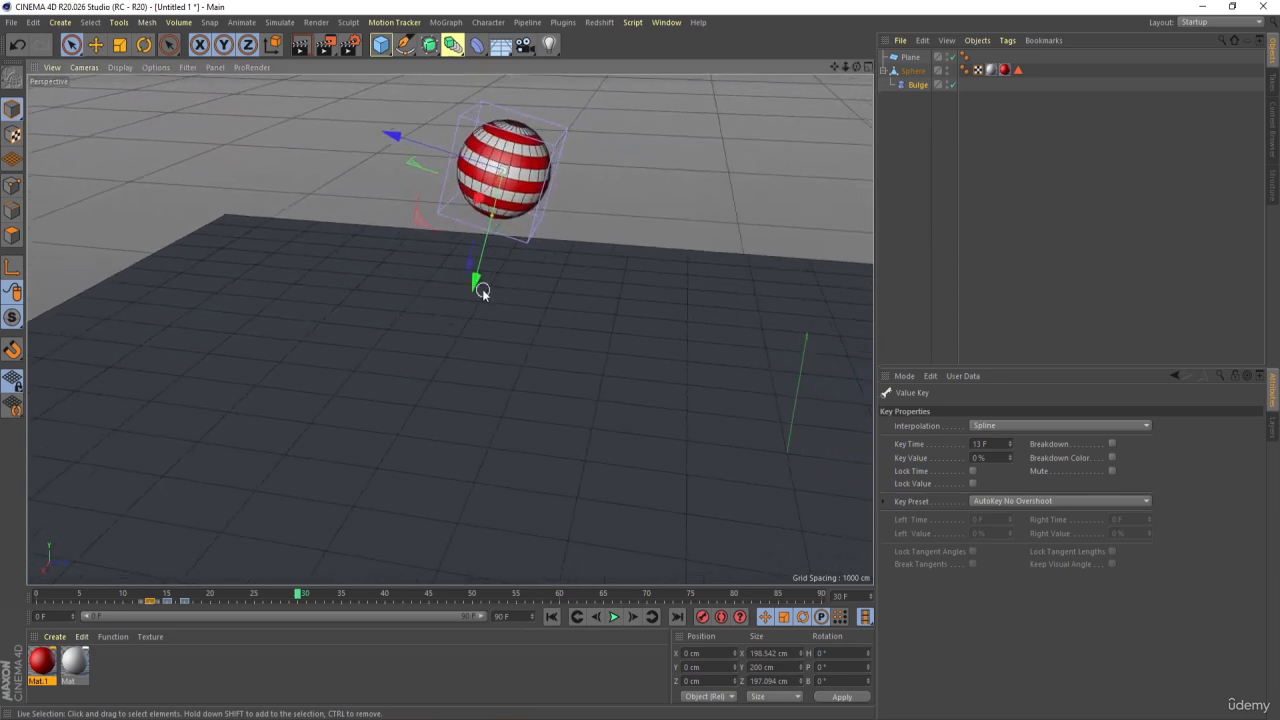
{"action": "left_click_drag", "start_coordinate": [304, 598], "coordinate": [412, 603]}
{"action": "left_click", "coordinate": [916, 85]}
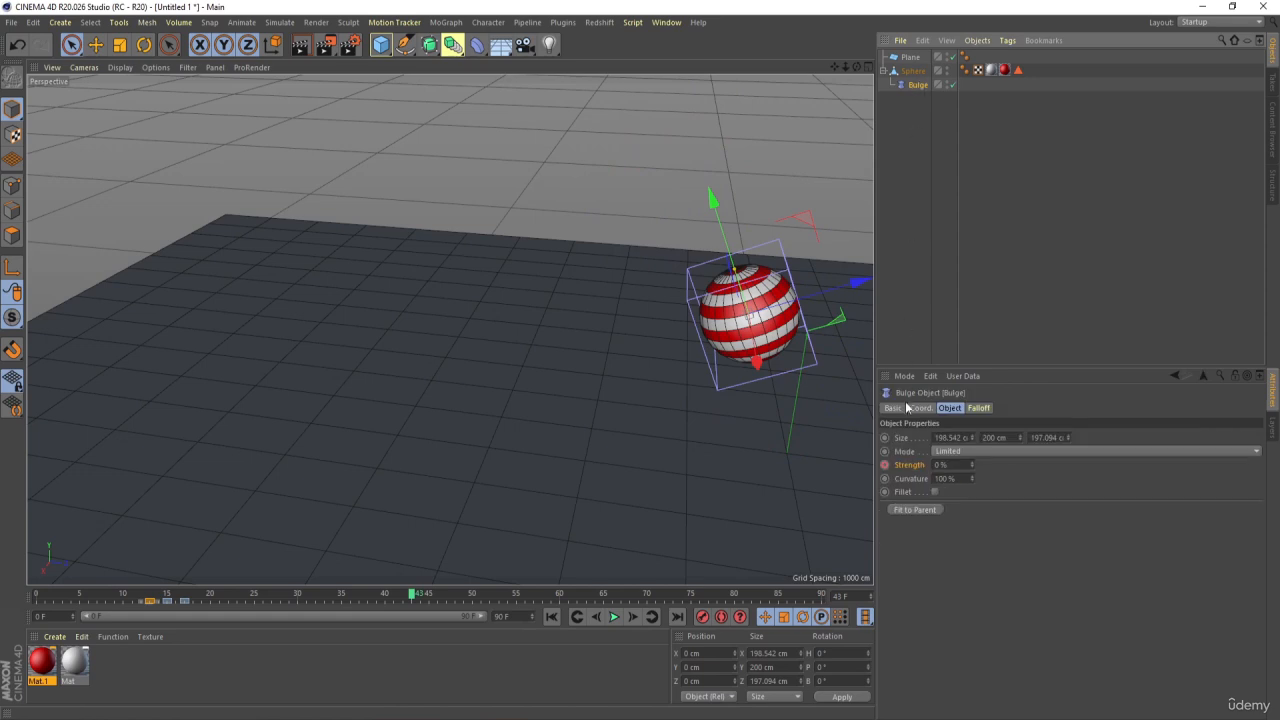
{"action": "left_click", "coordinate": [884, 465], "text": "ctrl"}
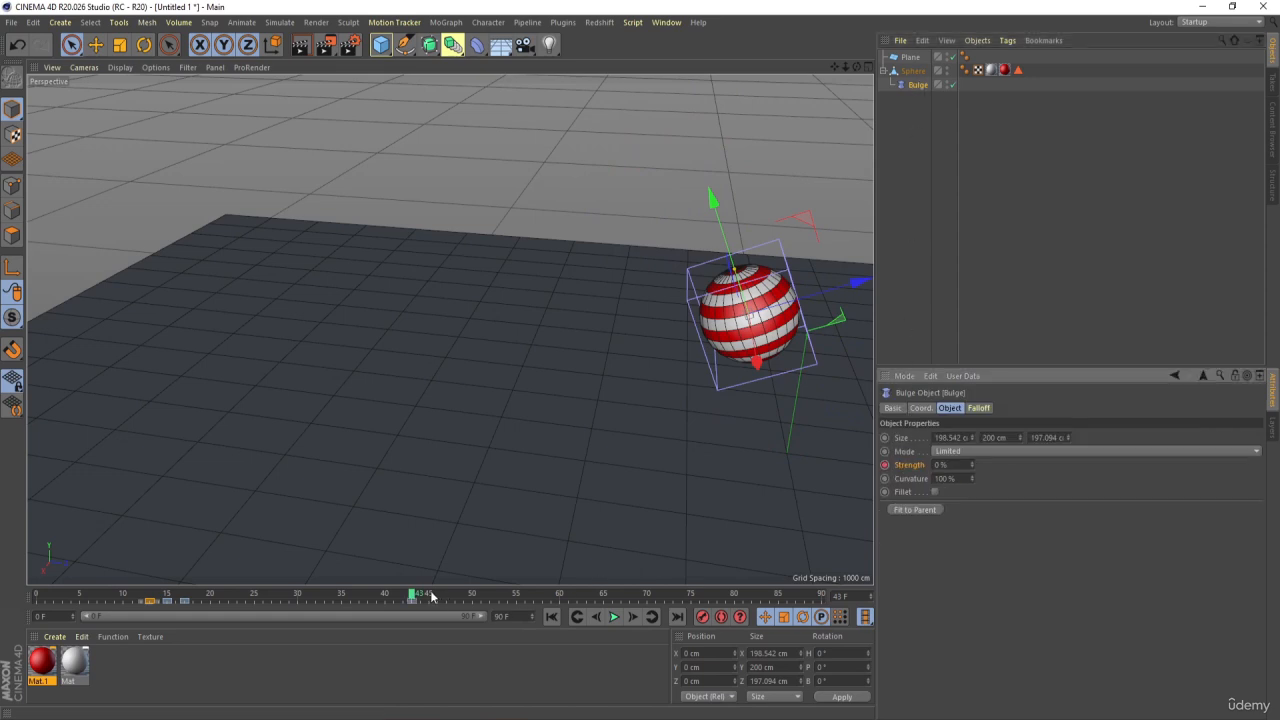
Keyframe the Bulge deformer's Strength at 40% on frame 45, at the second floor contact
{"action": "left_click_drag", "start_coordinate": [425, 597], "coordinate": [431, 597]}
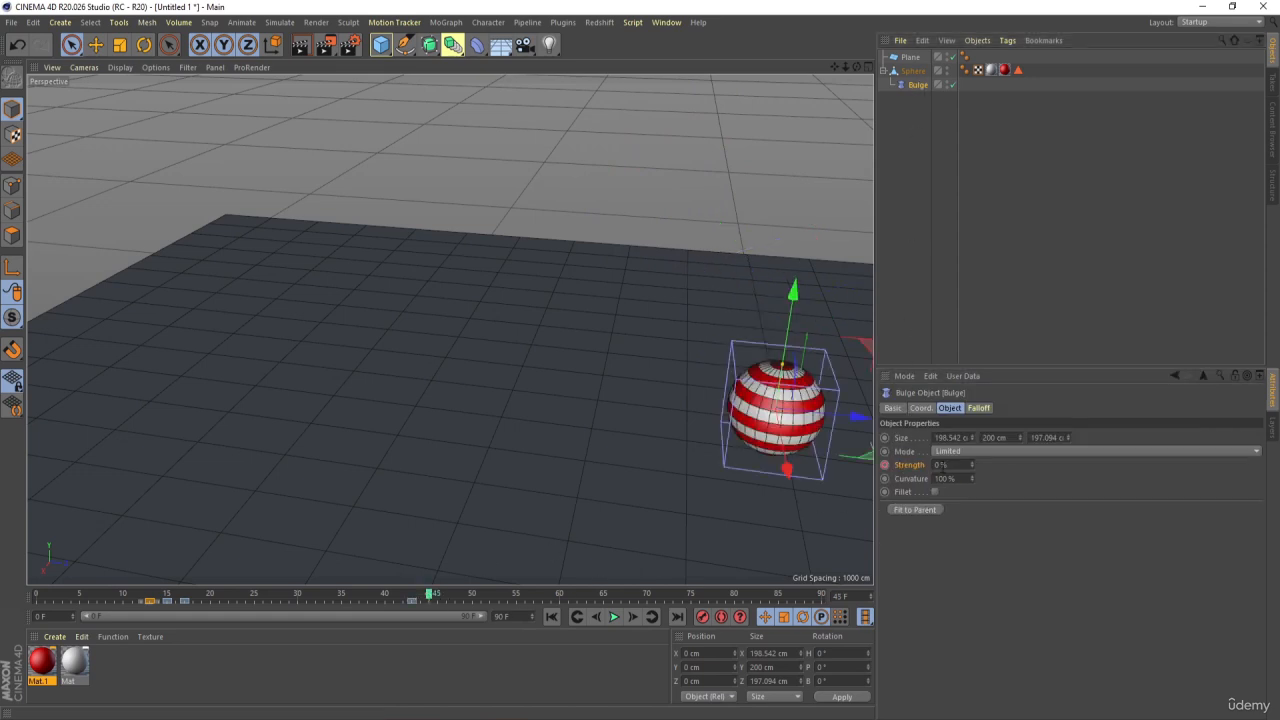
{"action": "double_click", "coordinate": [942, 465]}
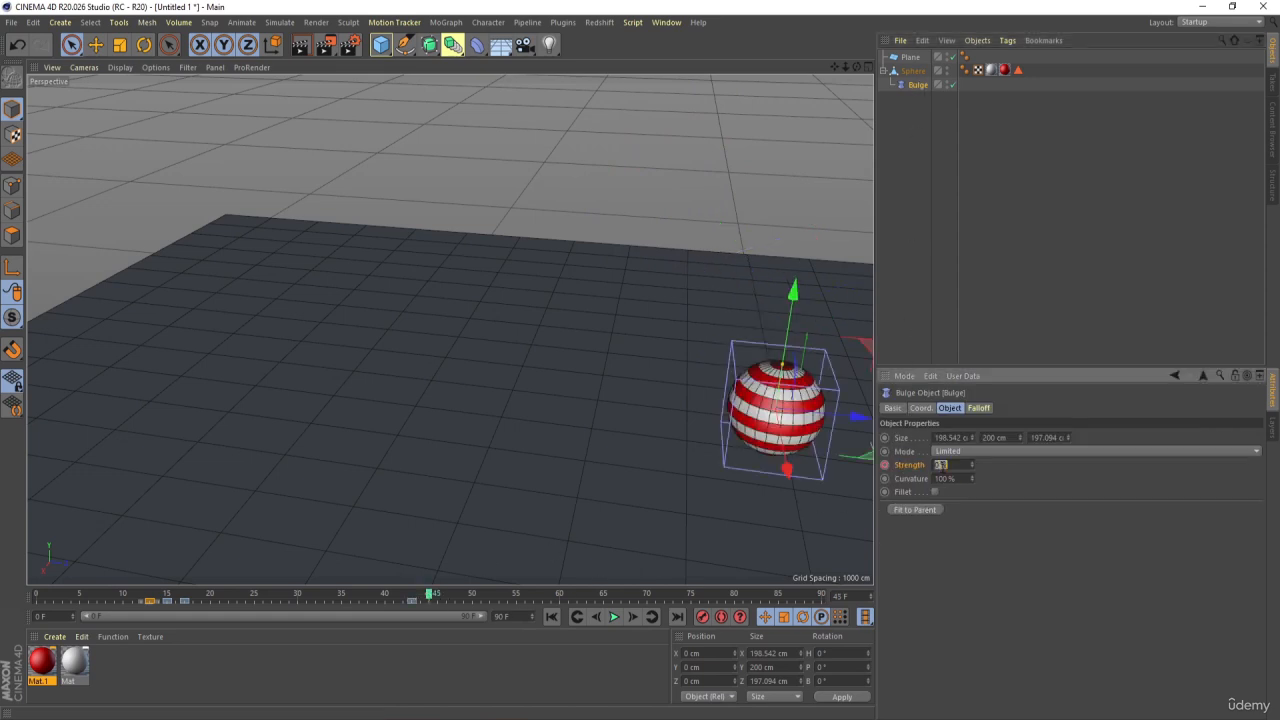
{"action": "left_click", "coordinate": [885, 465], "text": "ctrl"}
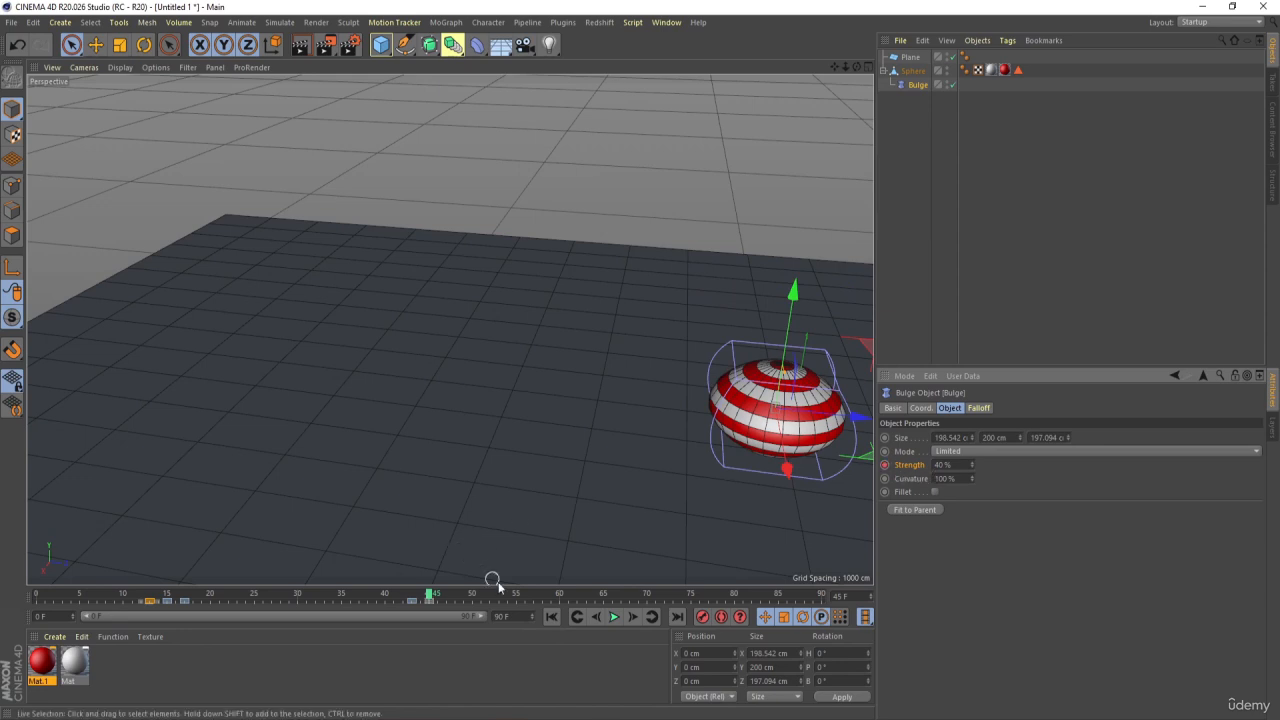
Keyframe the Bulge deformer's Strength at 0% on frame 47, two frames past the second impact
{"action": "left_click", "coordinate": [636, 617]}
{"action": "left_click", "coordinate": [636, 617]}
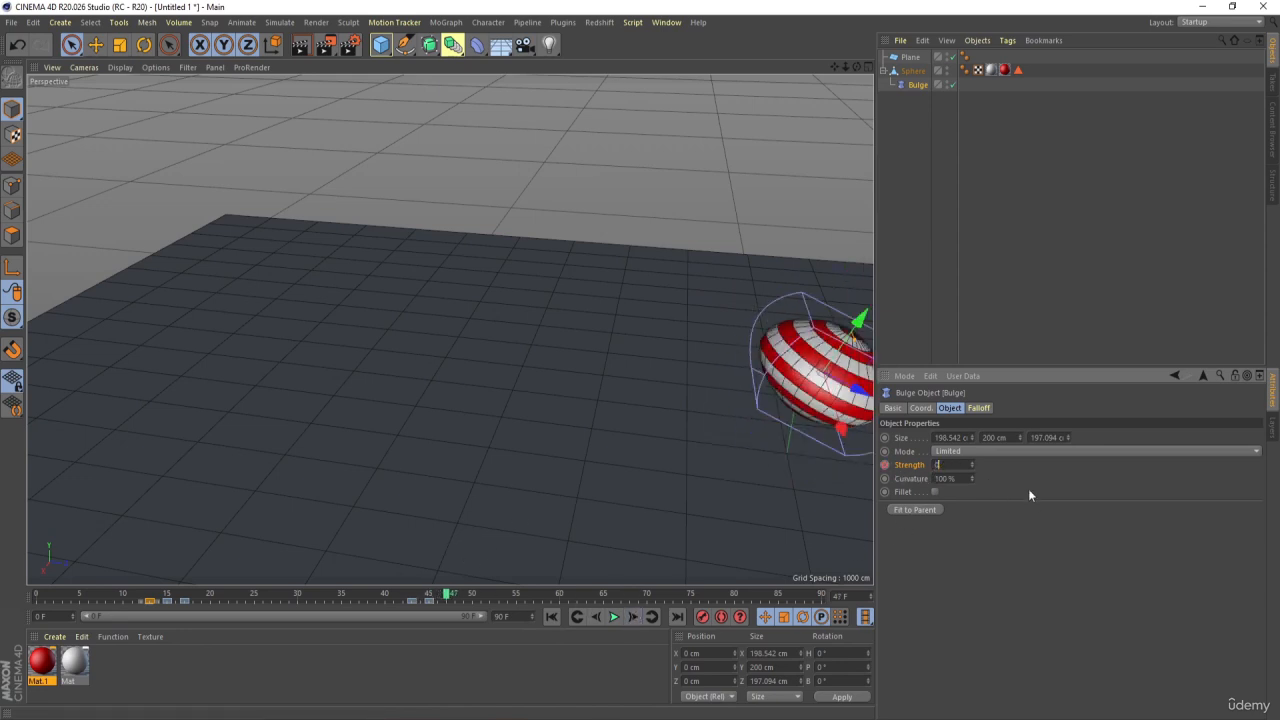
{"action": "key", "text": "Return"}
{"action": "left_click", "coordinate": [885, 465]}
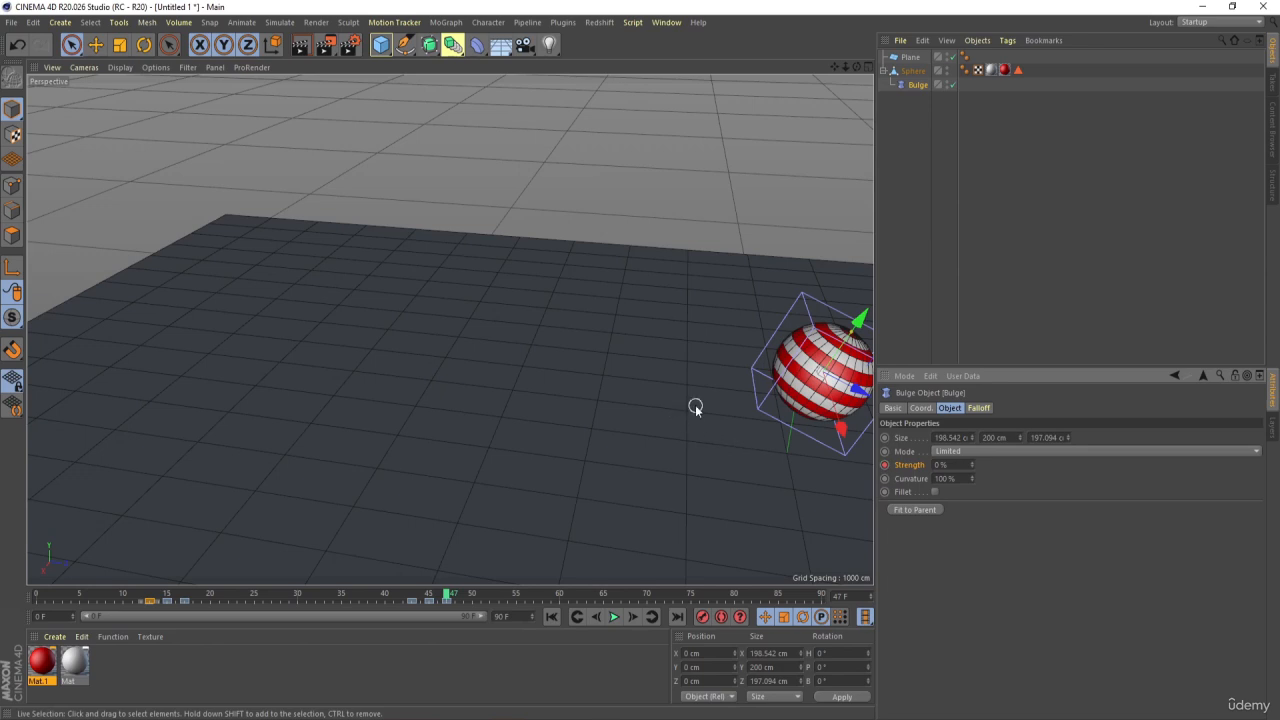
Keyframe the Bulge deformer's Strength at 0% on frame 73, just before the third floor contact
{"action": "middle_click", "coordinate": [751, 376]}
{"action": "middle_click", "coordinate": [358, 221]}
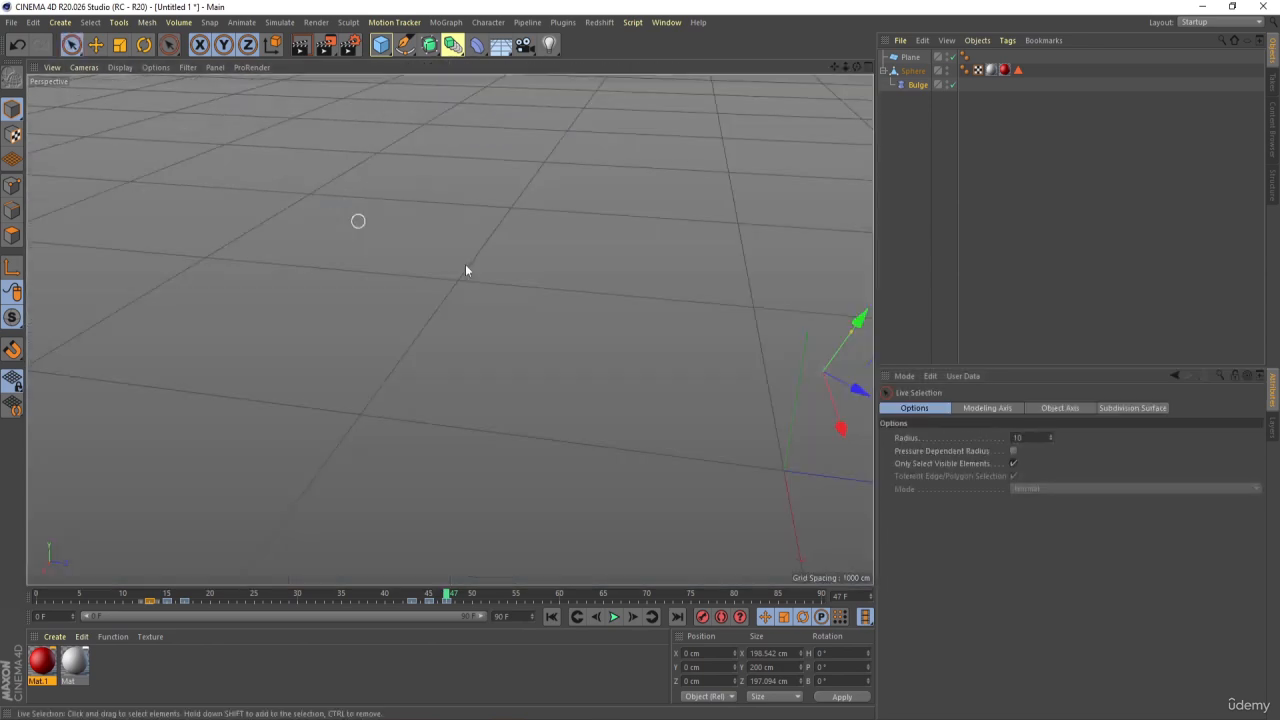
{"action": "middle_click_drag", "start_coordinate": [550, 324], "coordinate": [69, 271], "text": "alt"}
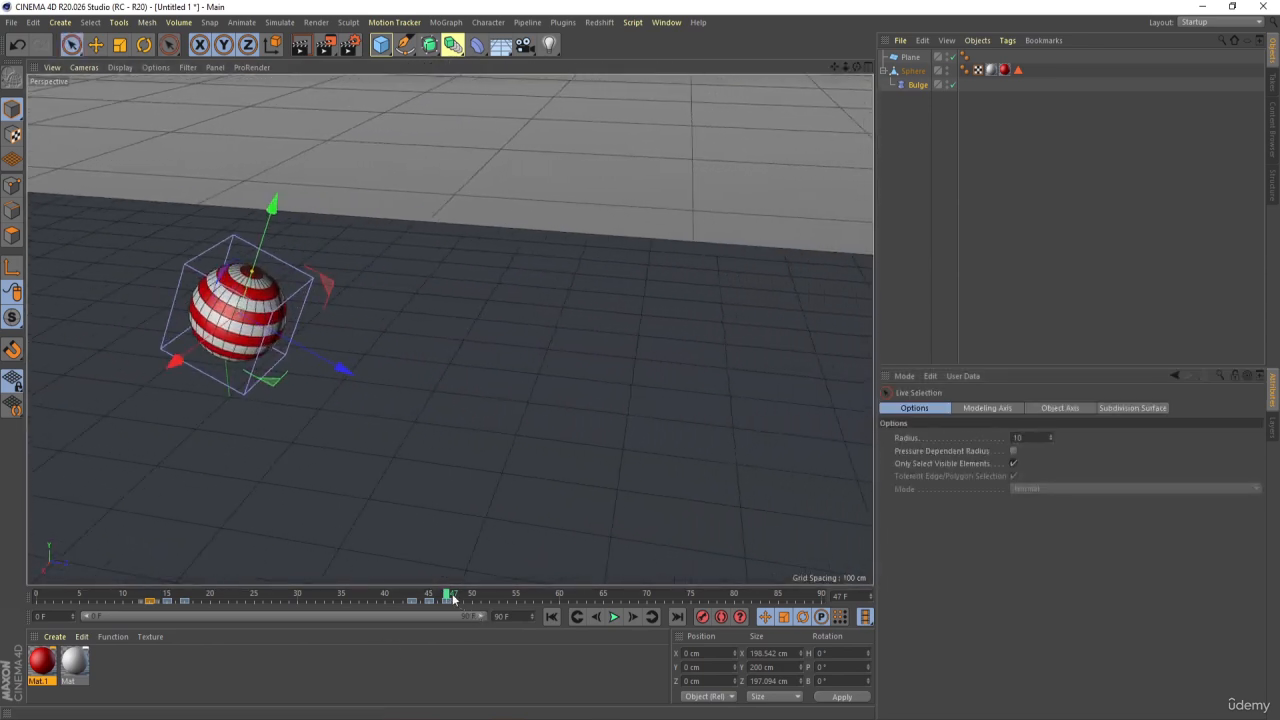
{"action": "left_click_drag", "start_coordinate": [453, 597], "coordinate": [676, 597]}
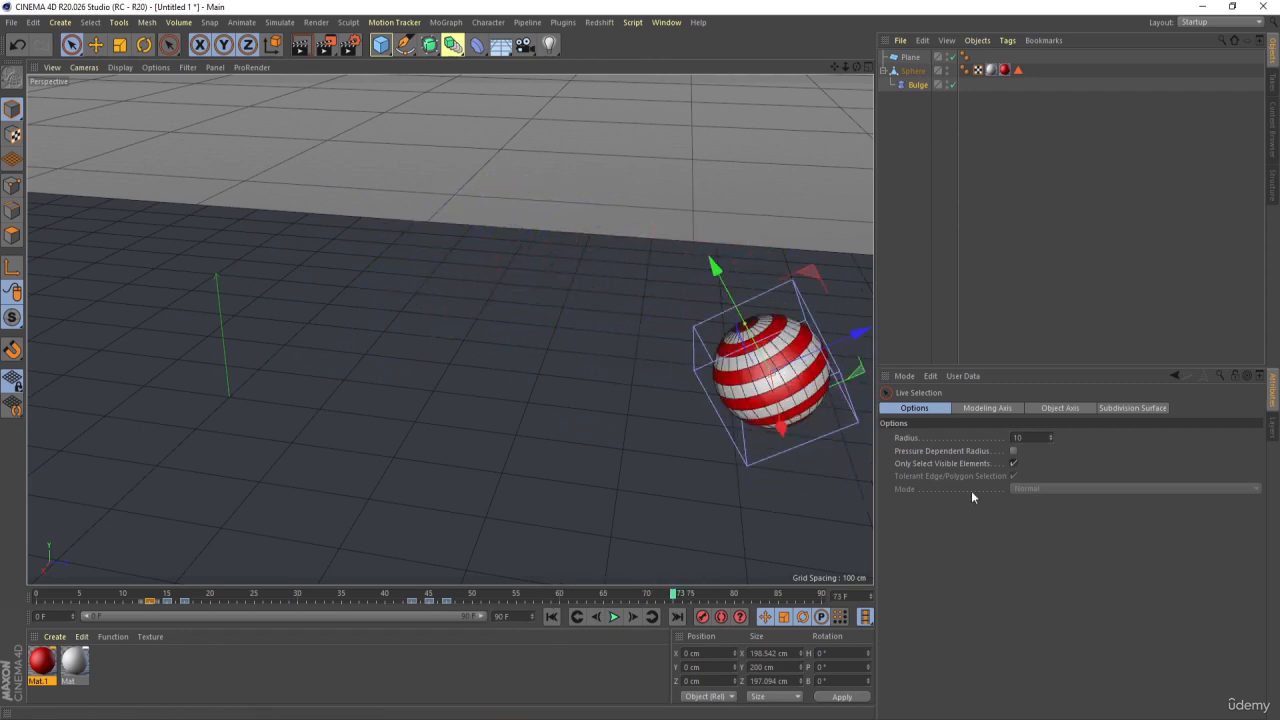
{"action": "left_click", "coordinate": [917, 84]}
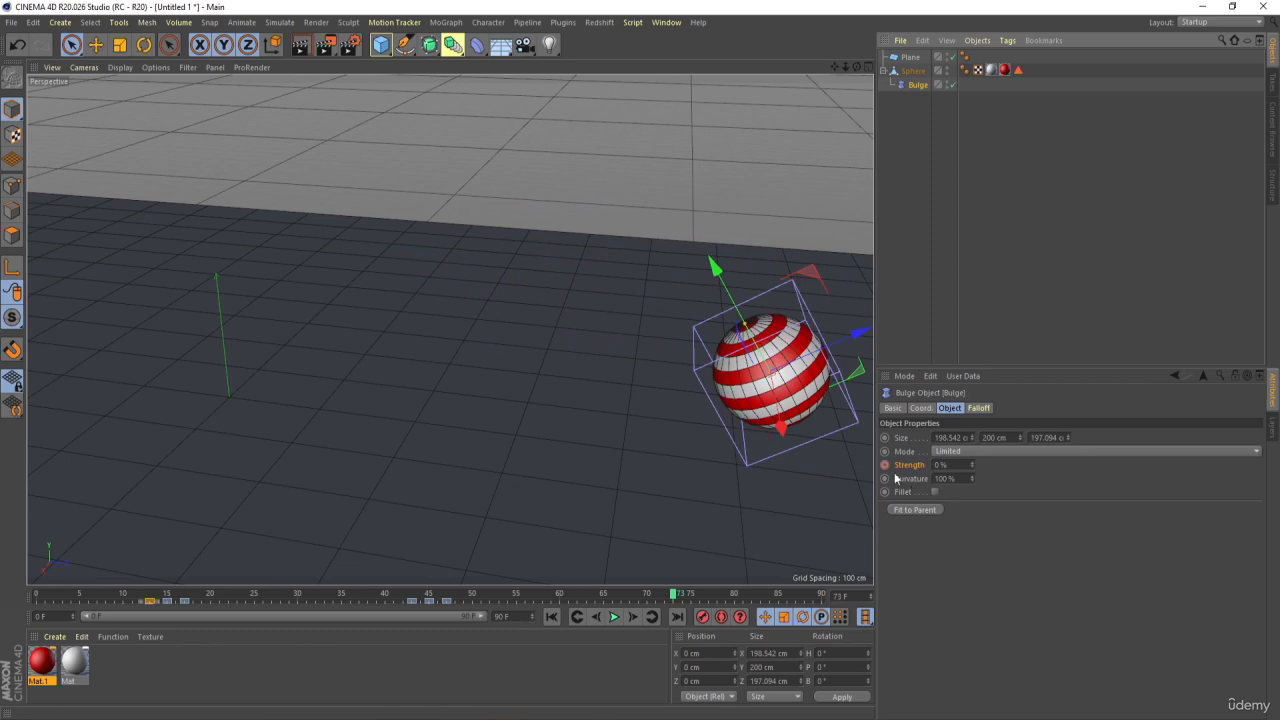
Keyframe the Bulge deformer's Strength at 30% on frame 75, at the third floor contact
{"action": "left_click", "coordinate": [631, 617]}
{"action": "left_click", "coordinate": [631, 617]}
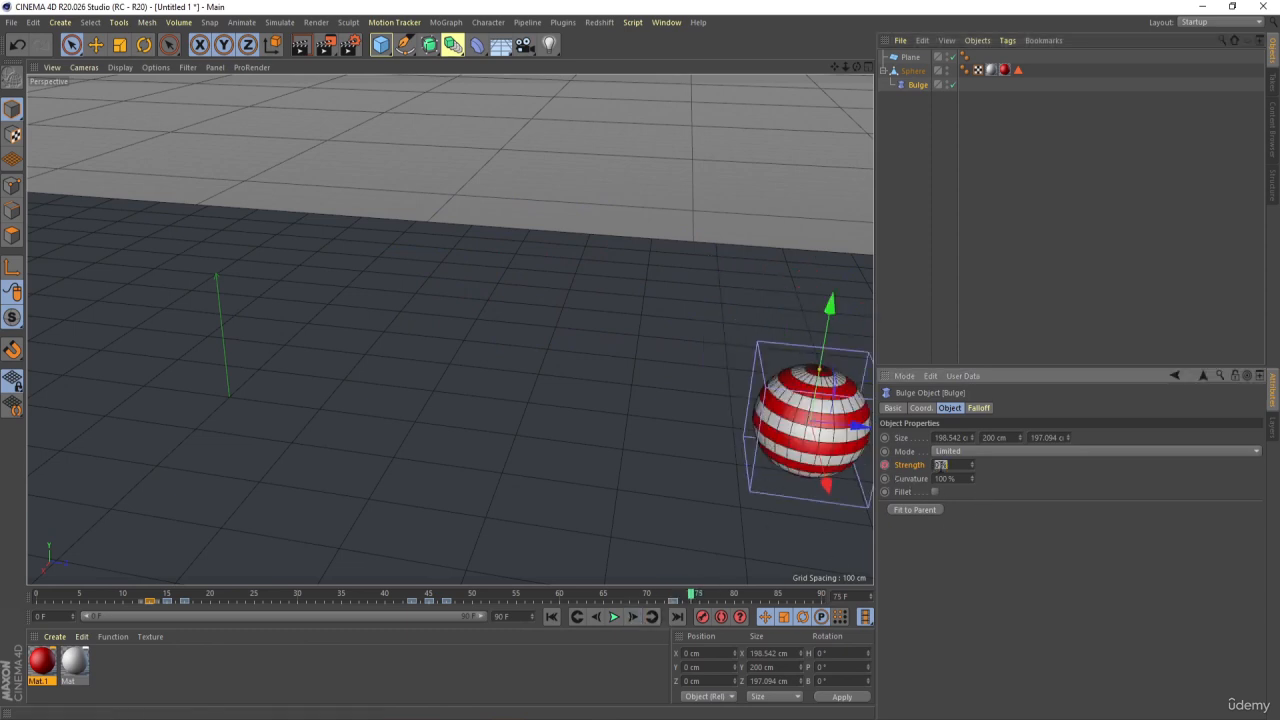
{"action": "type", "text": "30"}
{"action": "key", "text": "Return"}
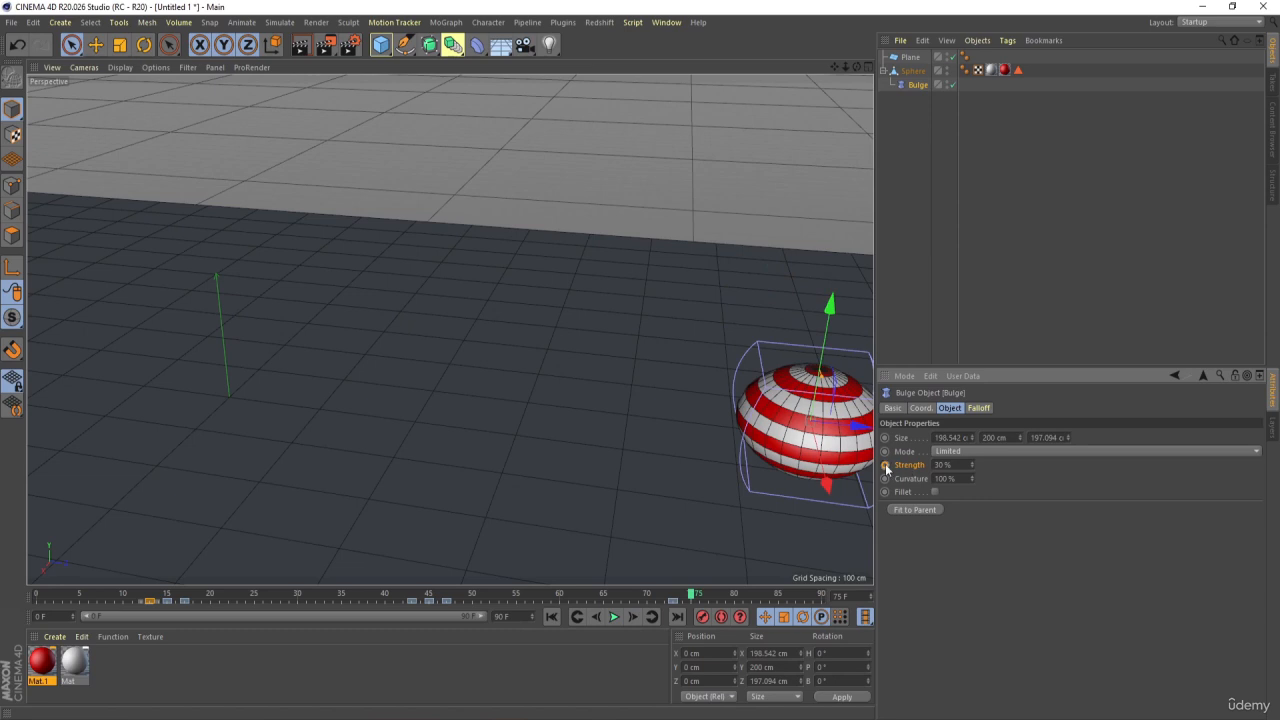
Keyframe the Bulge deformer's Strength at 0% on frame 77, two frames past the third impact
{"action": "left_click", "coordinate": [632, 618]}
{"action": "left_click", "coordinate": [632, 618]}
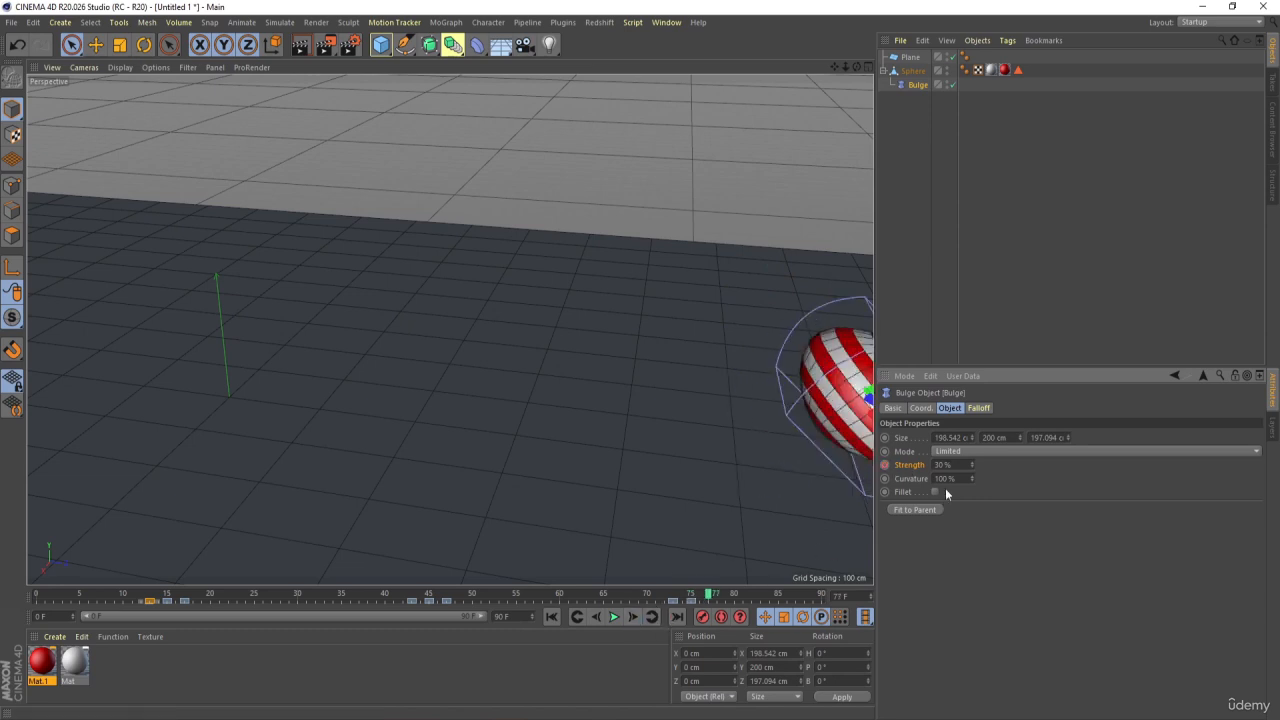
{"action": "type", "text": "0"}
{"action": "key", "text": "Return"}
{"action": "left_click", "coordinate": [885, 465], "text": "ctrl"}
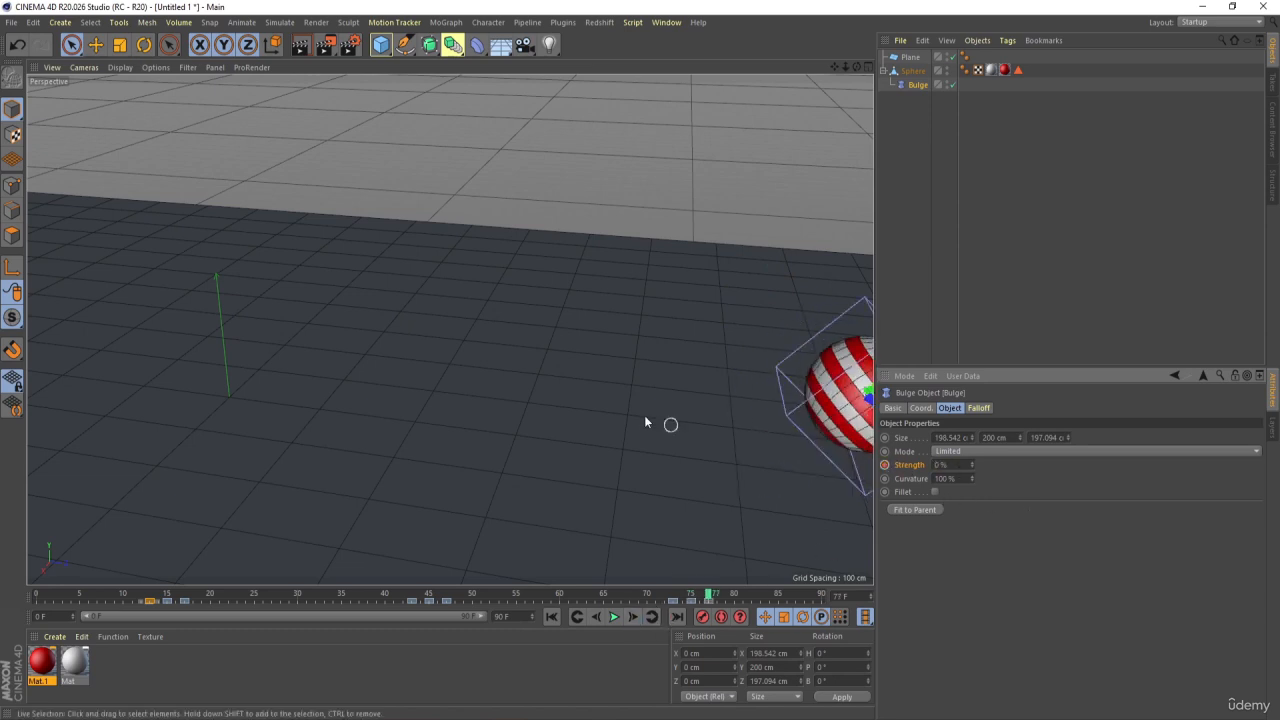
Go back to frame 0 with the whole plane in view and hide the Bulge deformer's cage in the viewport
{"action": "scroll", "coordinate": [595, 387], "scroll_direction": "down", "scroll_amount": 7}
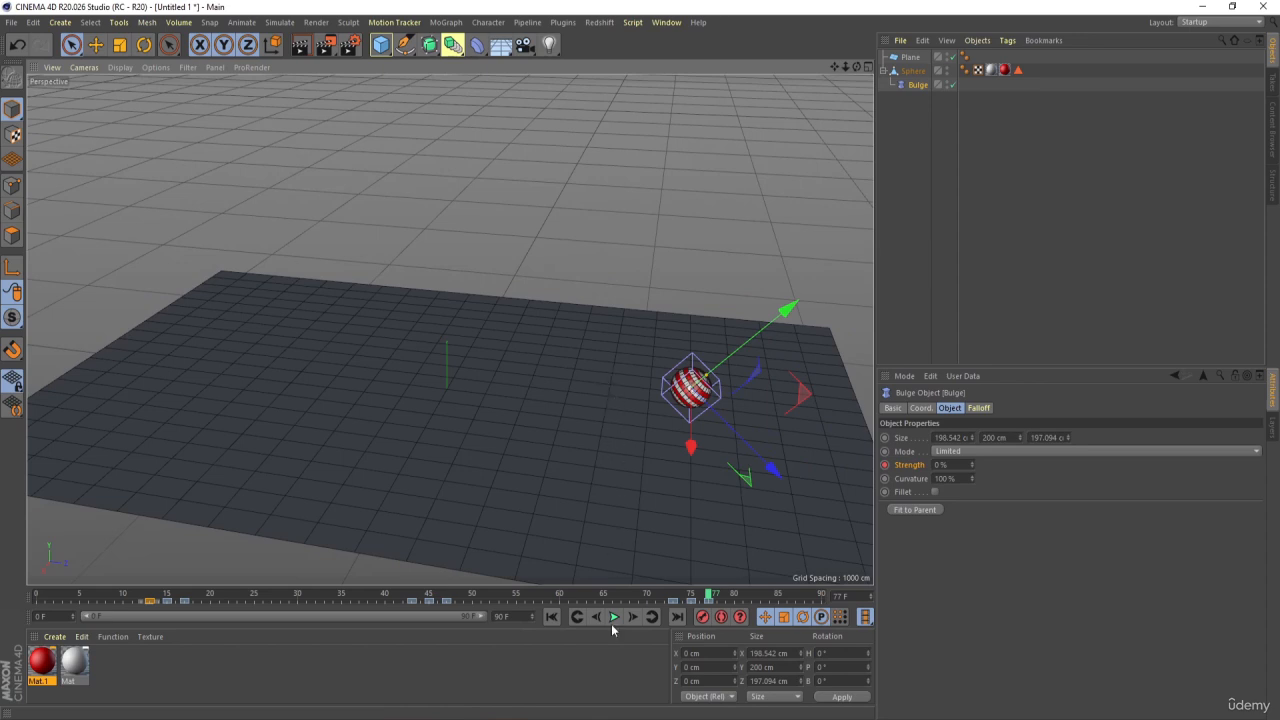
{"action": "left_click", "coordinate": [551, 616]}
{"action": "left_click", "coordinate": [453, 192]}
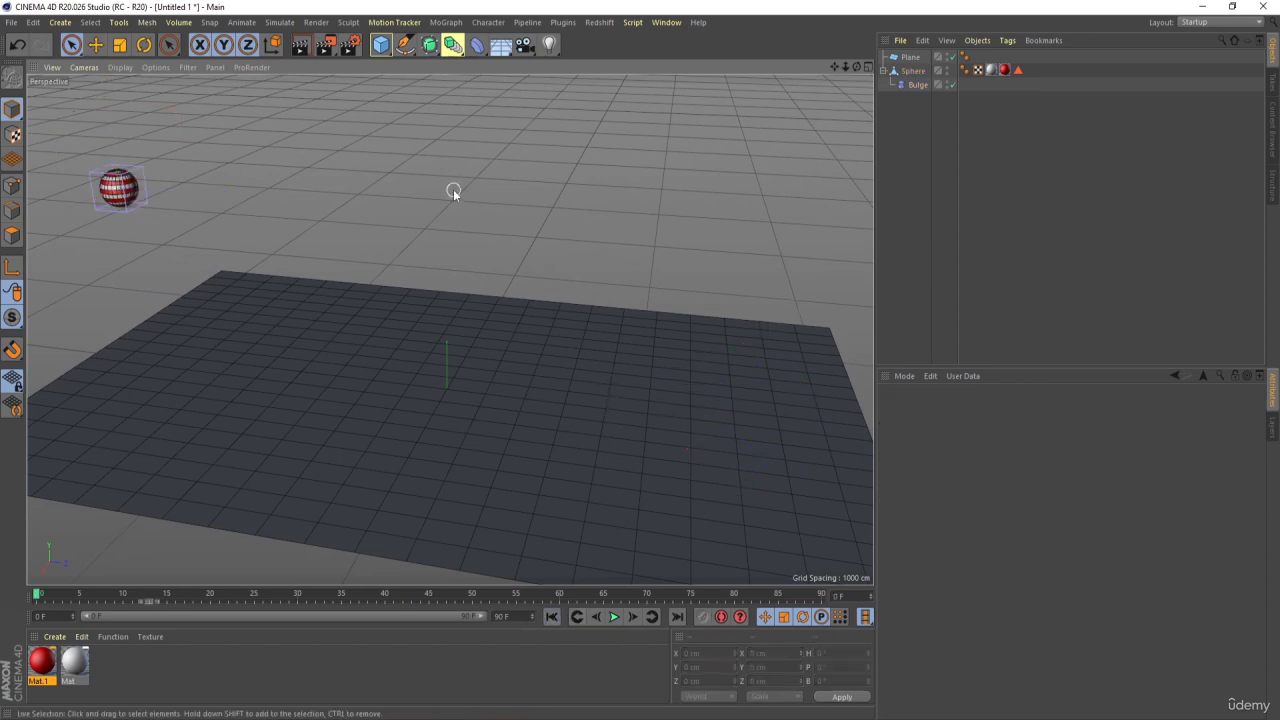
{"action": "left_click", "coordinate": [912, 85]}
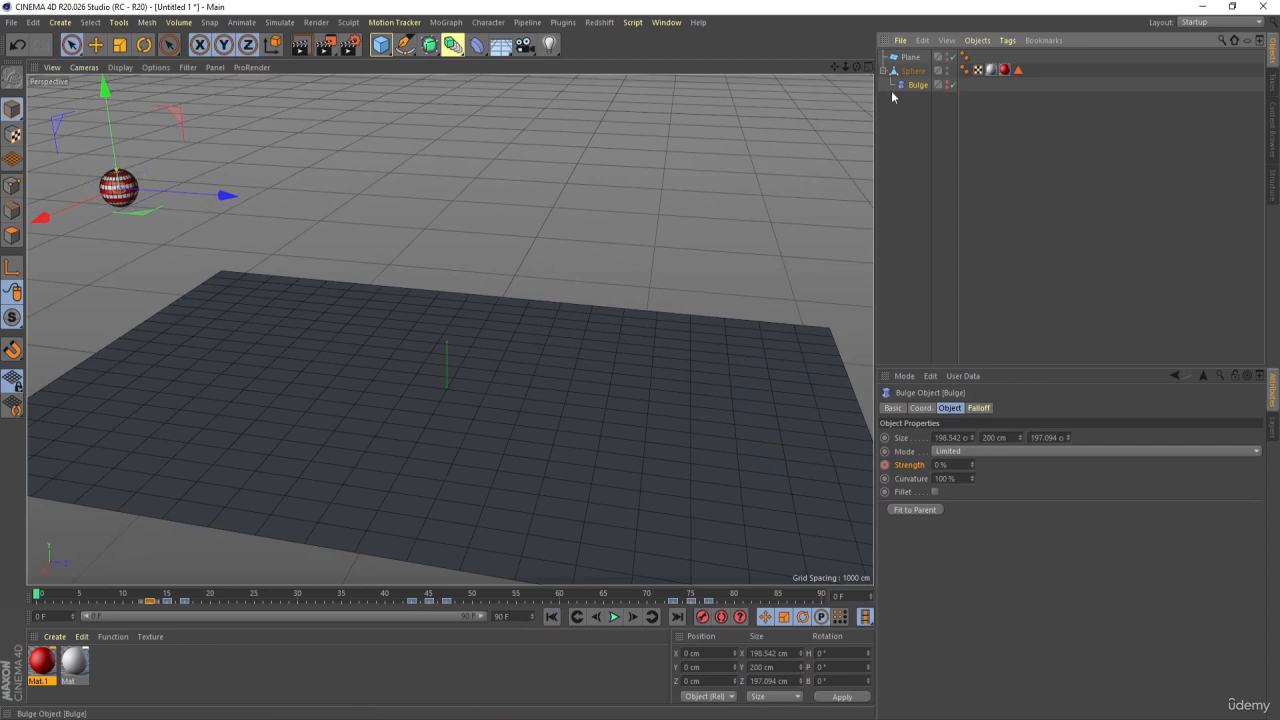
Play the whole bounce animation to review the squashes, then stop it and deselect all objects
{"action": "left_click", "coordinate": [614, 617]}
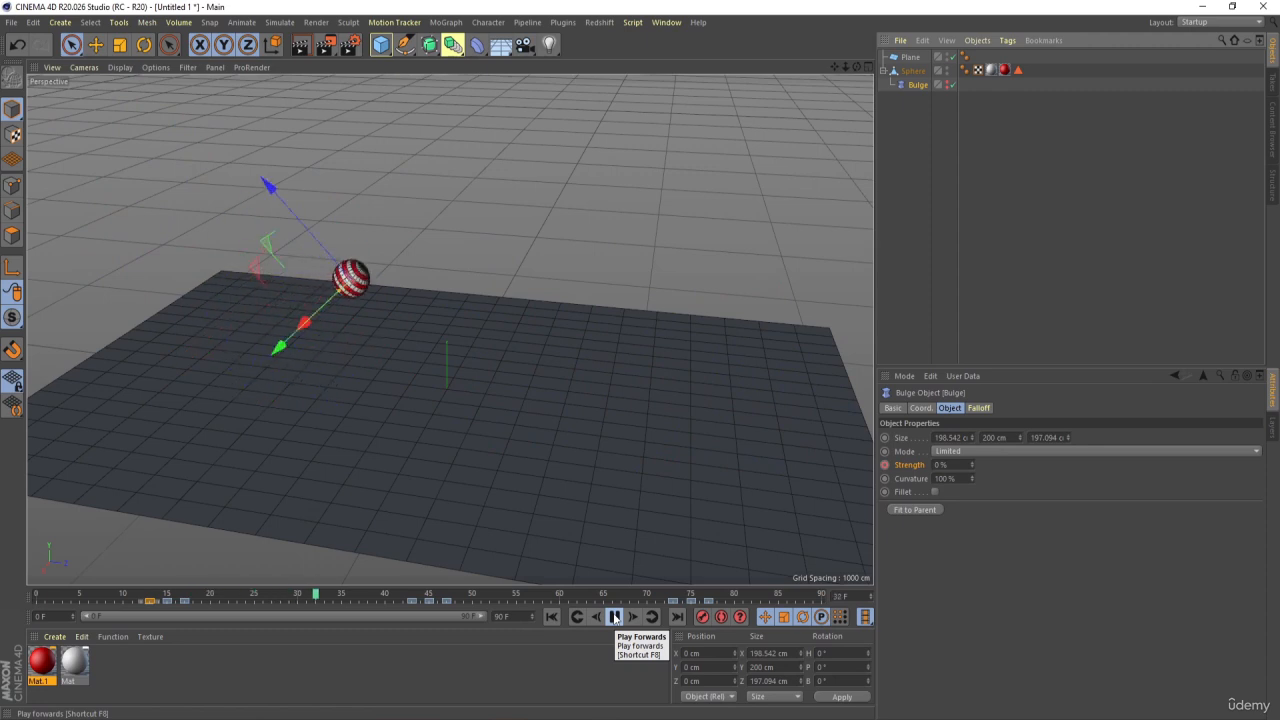
{"action": "left_click", "coordinate": [614, 617]}
{"action": "left_click", "coordinate": [802, 191]}
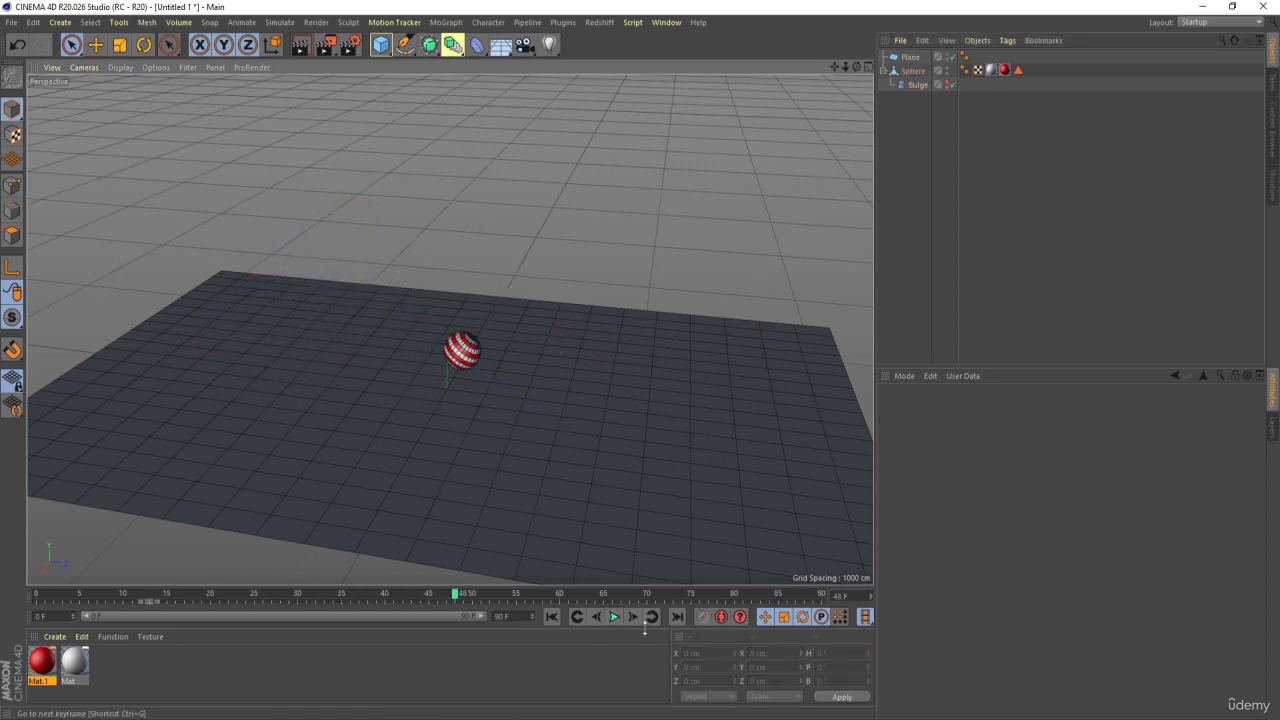
Switch the viewport to Gouraud Shading without lines and play the animation from frame 0
{"action": "left_click", "coordinate": [551, 617]}
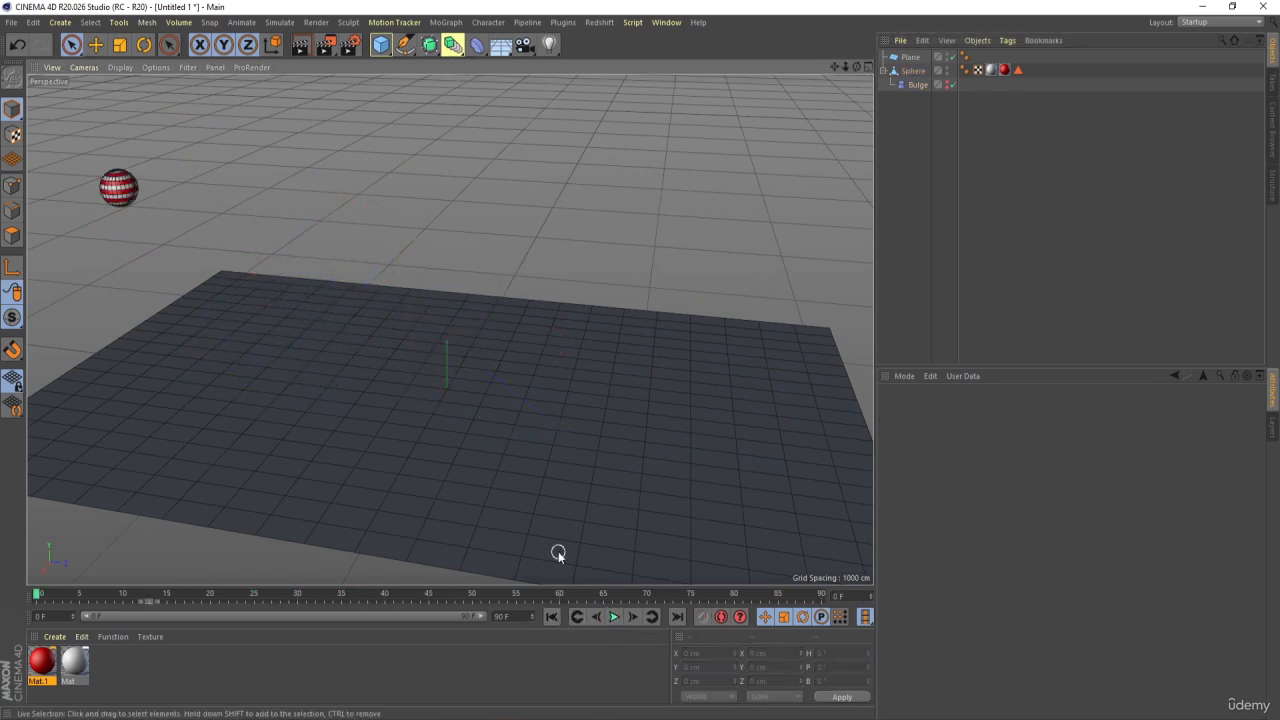
{"action": "key", "text": "n"}
{"action": "key", "text": "a"}
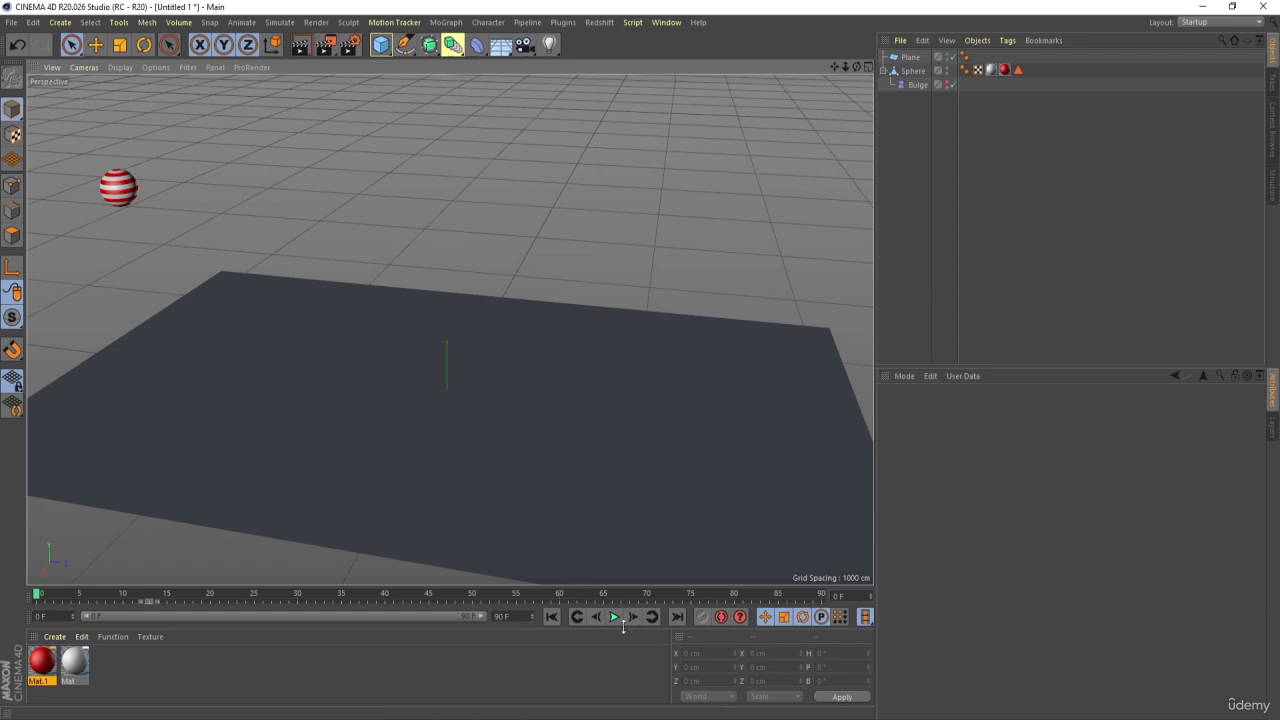
{"action": "left_click", "coordinate": [614, 617]}
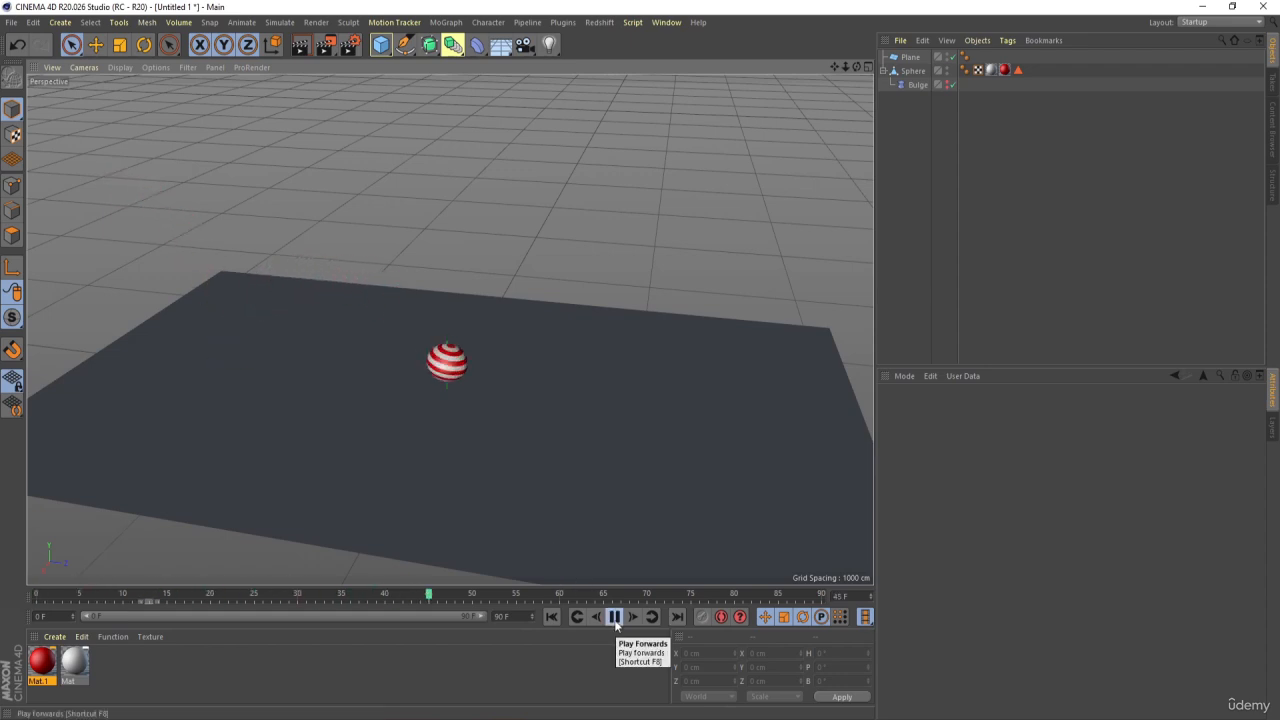